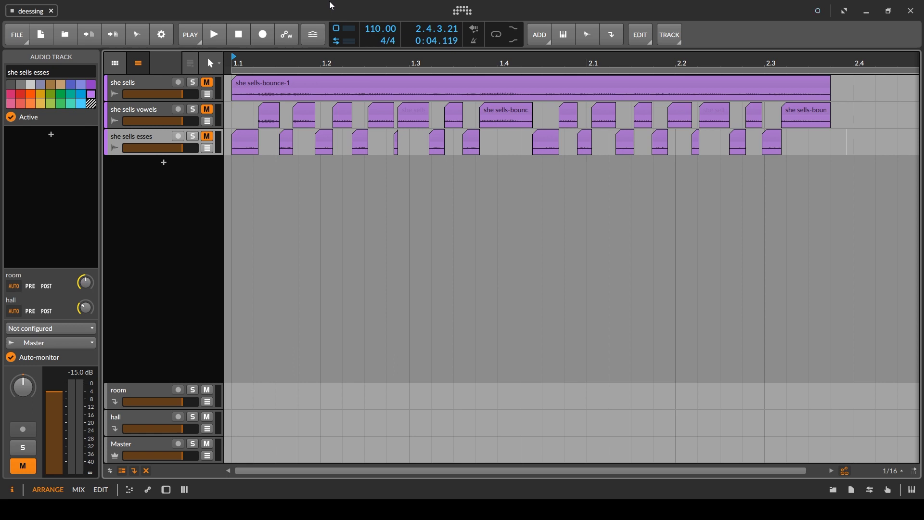
# - Play the original 'she sells' vocal unmuted, save, then mute it again
pyautogui.click(210, 85)
pyautogui.press('space')
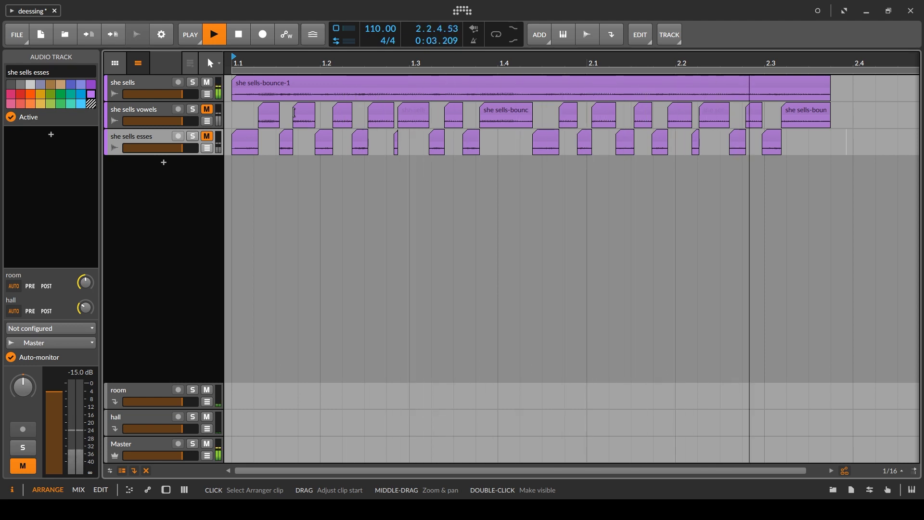
pyautogui.press('space')
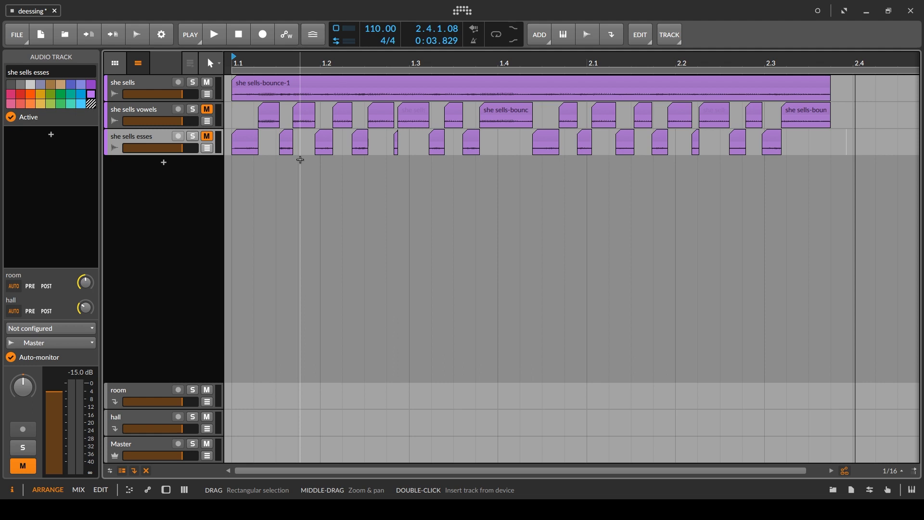
pyautogui.hotkey('ctrl', 's')
pyautogui.click(207, 82)
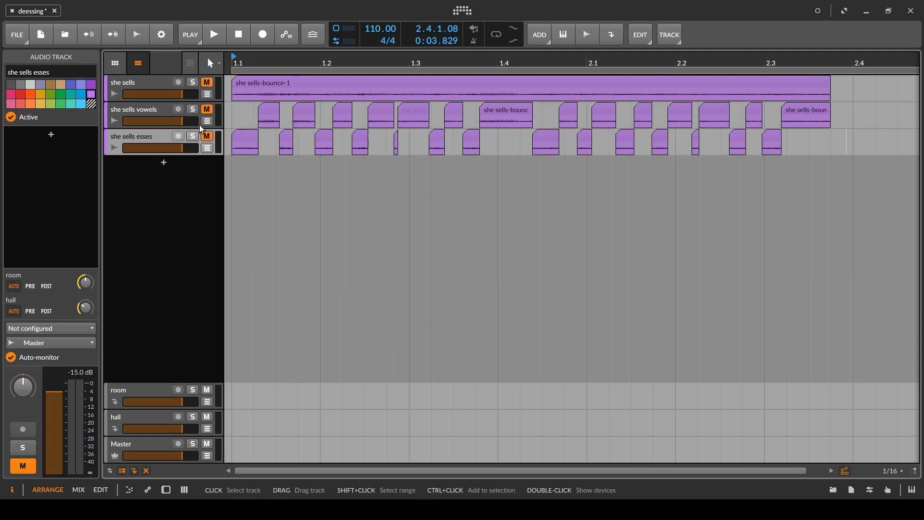
# - Enlarge the esses lane, zoom to bars 1.1–2.1, and play the vowels track alone
pyautogui.press('z')
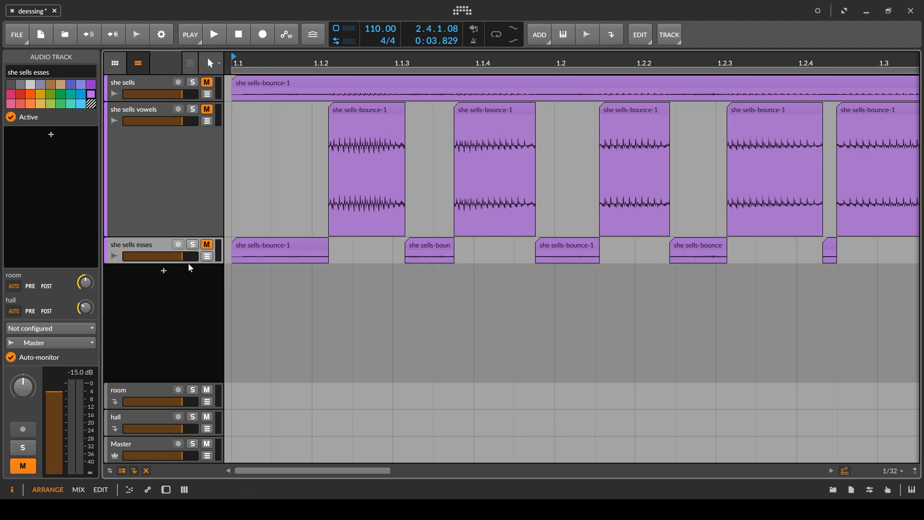
pyautogui.moveTo(189, 262); pyautogui.dragTo(188, 359)
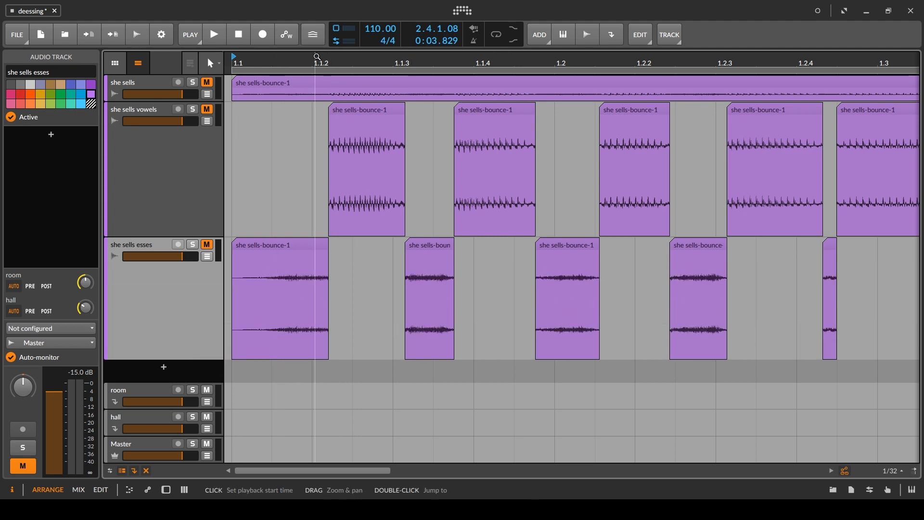
pyautogui.moveTo(317, 57); pyautogui.dragTo(325, 57)
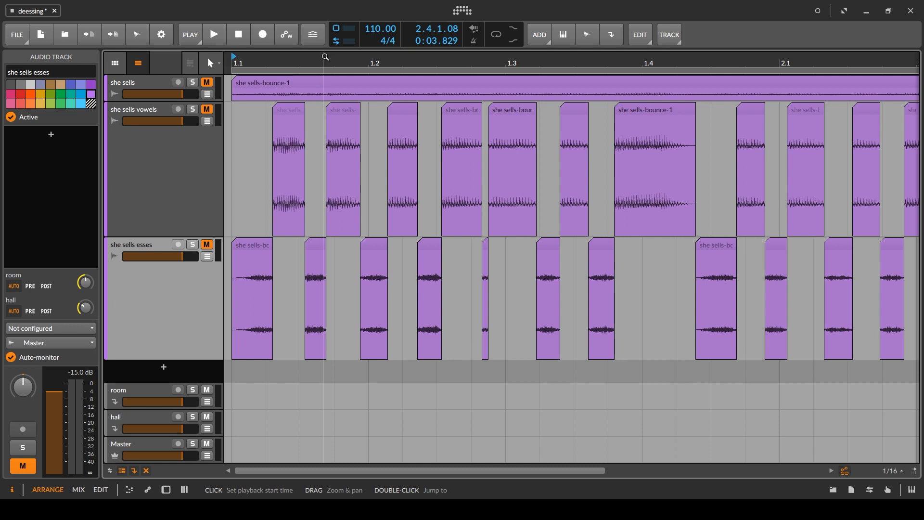
pyautogui.click(207, 110)
pyautogui.press('space')
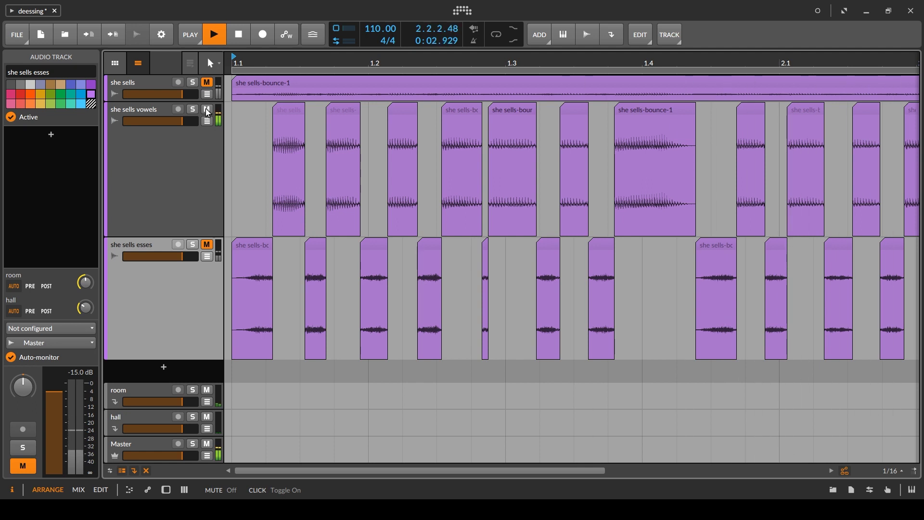
pyautogui.press('space')
pyautogui.click(207, 111)
# - Play the 'she sells esses' track on its own, then mute it again
pyautogui.click(209, 246)
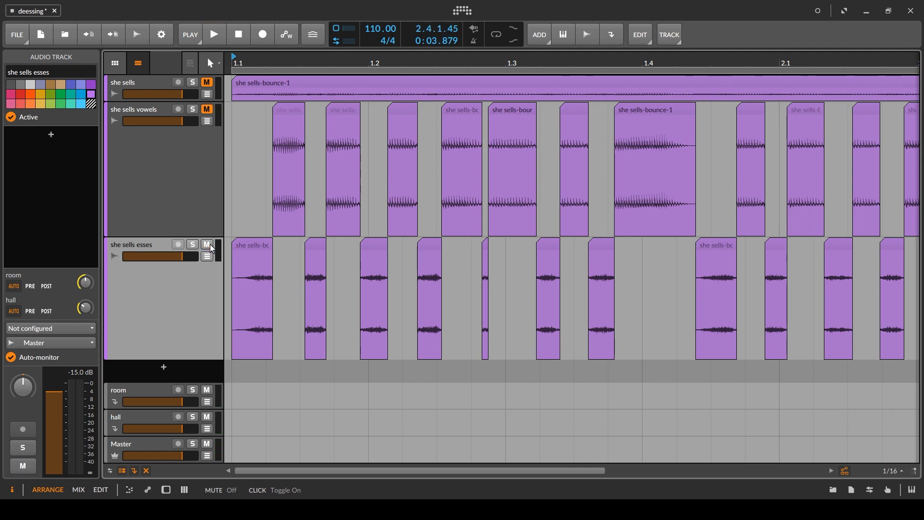
pyautogui.press('space')
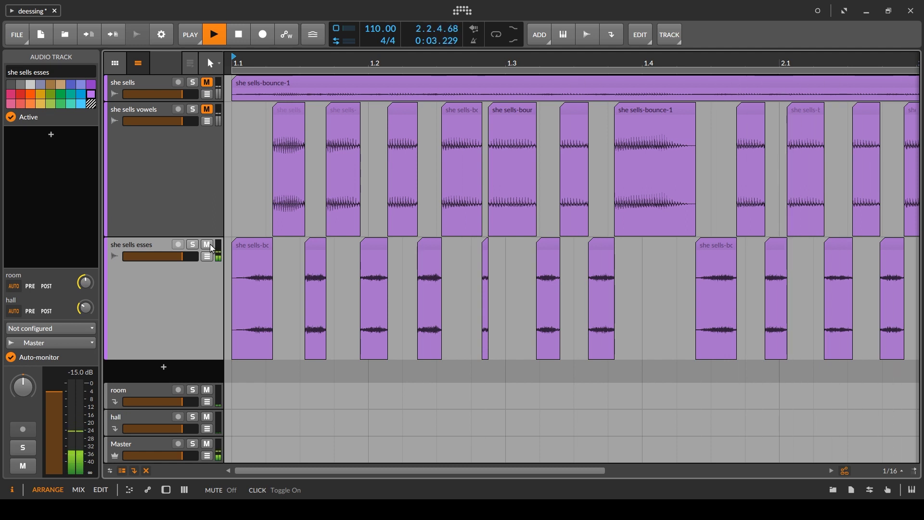
pyautogui.click(207, 245)
pyautogui.scroll(5, 408, 281)
pyautogui.press('space')
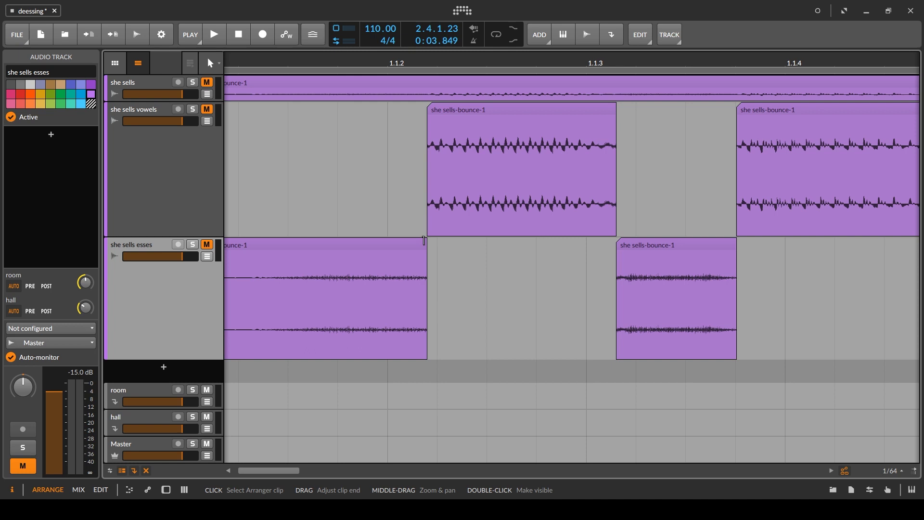
# - Save the project and shrink the esses lane back to normal height
pyautogui.scroll(-2, 388, 65)
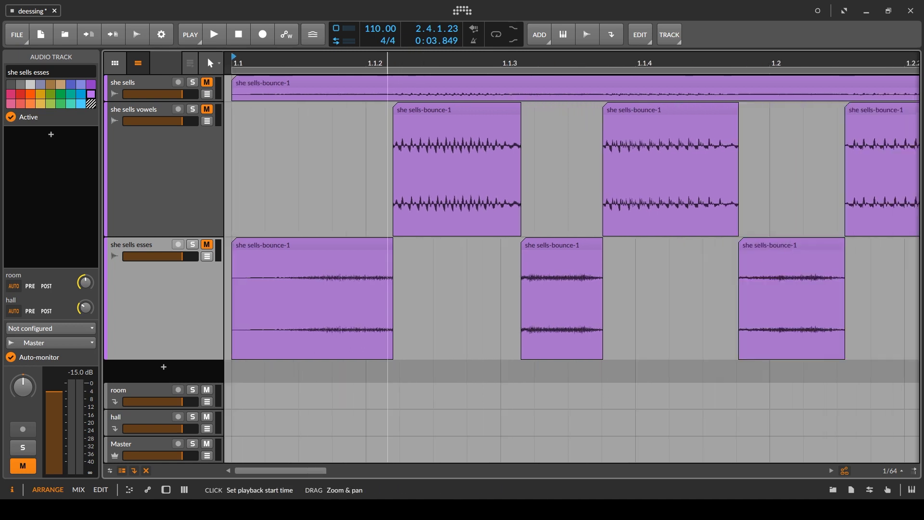
pyautogui.scroll(-1, 388, 65)
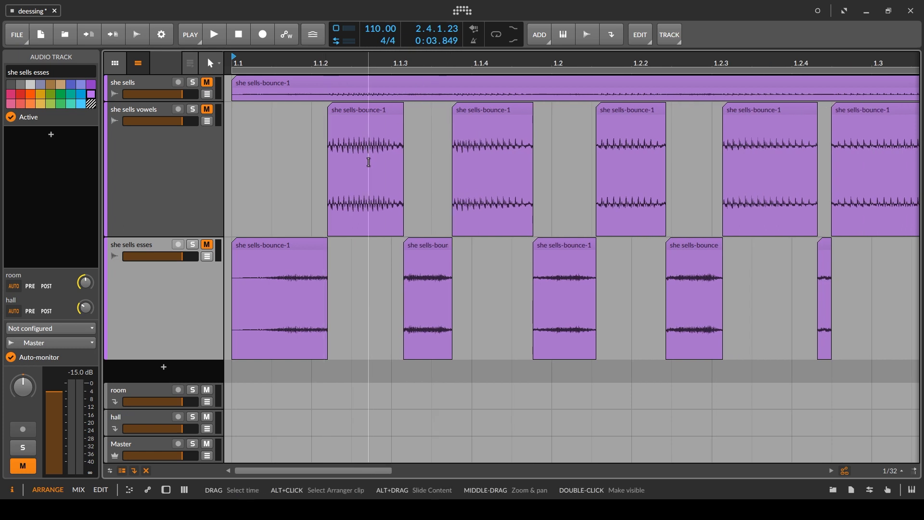
pyautogui.scroll(-1, 335, 60)
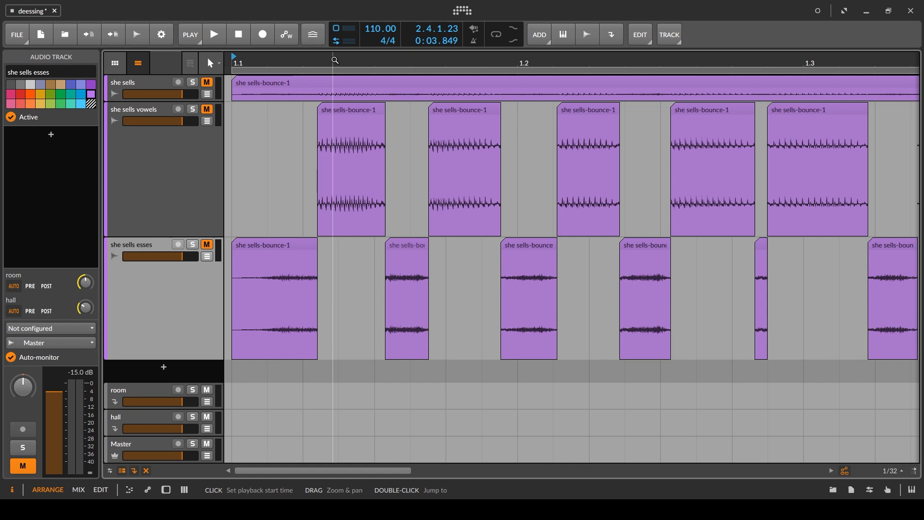
pyautogui.hotkey('ctrl', 's')
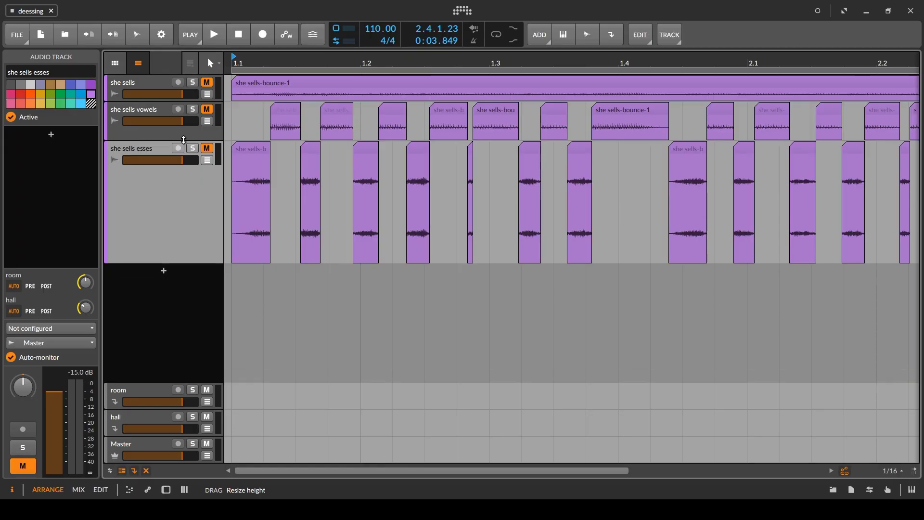
pyautogui.click(184, 139)
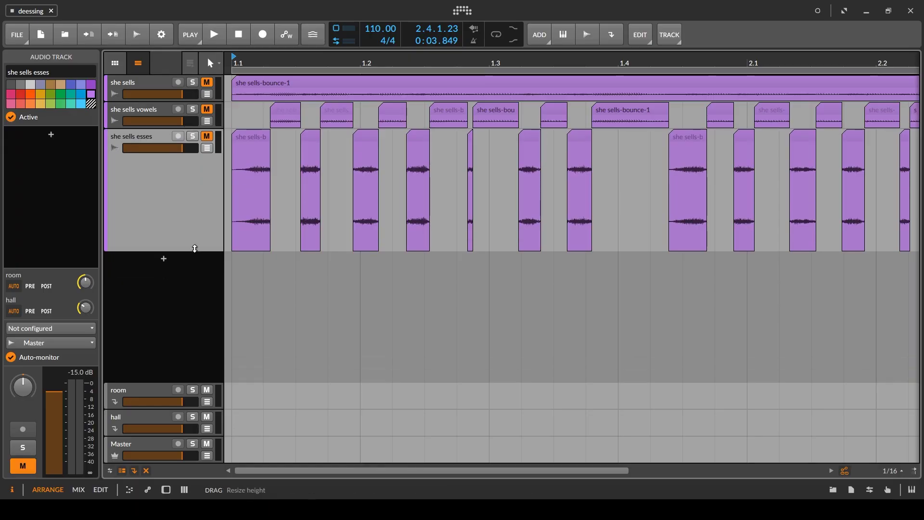
pyautogui.moveTo(193, 249); pyautogui.dragTo(188, 155)
pyautogui.click(159, 94)
pyautogui.scroll(-4, 231, 64)
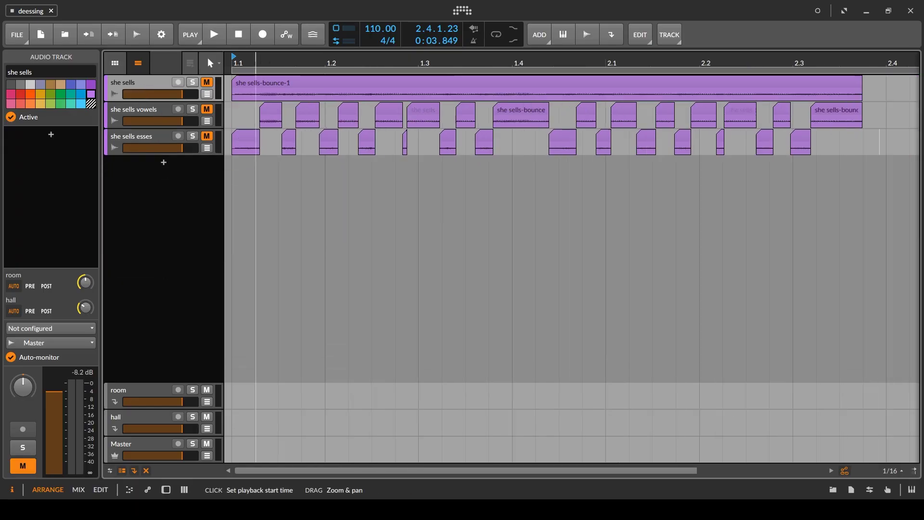
# - Insert a Dynamics device on the 'she sells' track and save
pyautogui.doubleClick(143, 77)
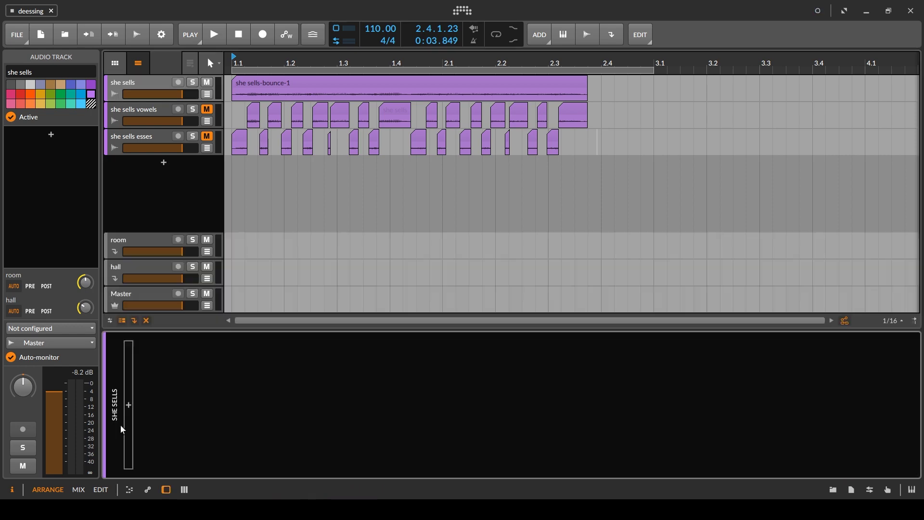
pyautogui.click(127, 405)
pyautogui.write('dyn')
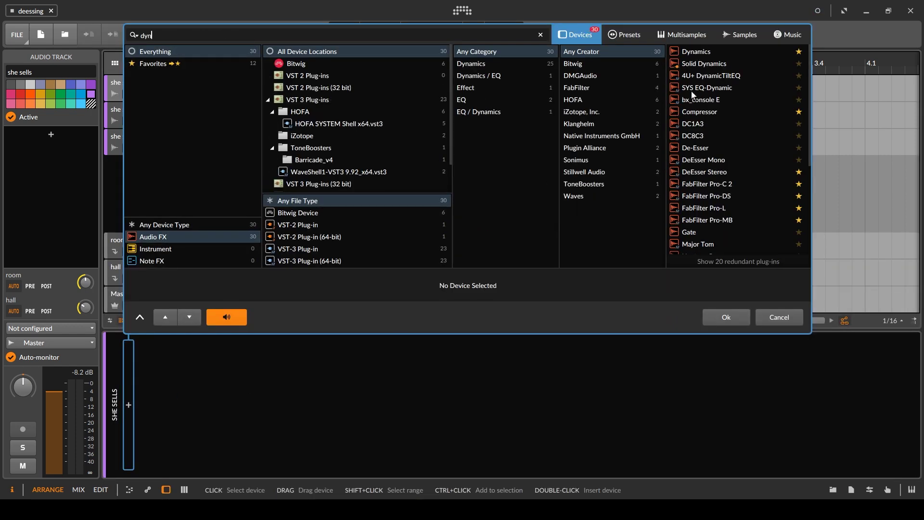
pyautogui.click(698, 52)
pyautogui.click(726, 317)
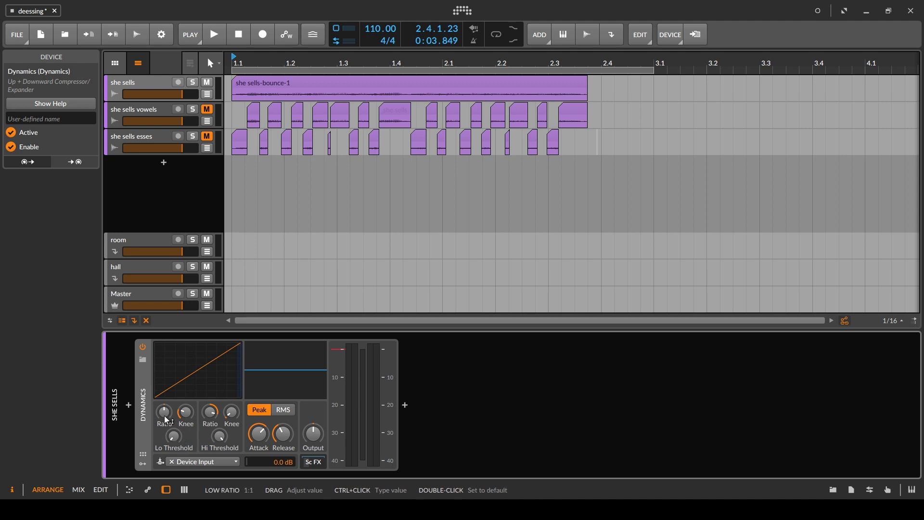
pyautogui.moveTo(164, 412); pyautogui.dragTo(164, 412)
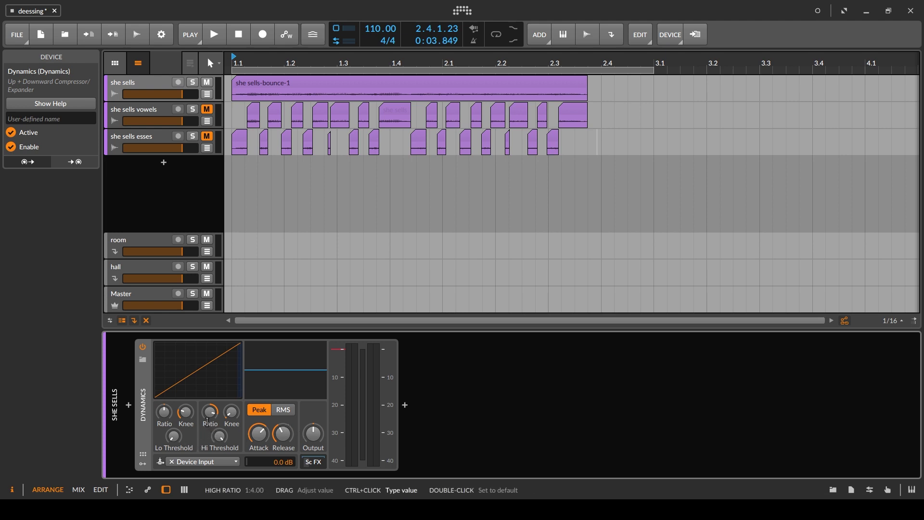
pyautogui.hotkey('ctrl', 's')
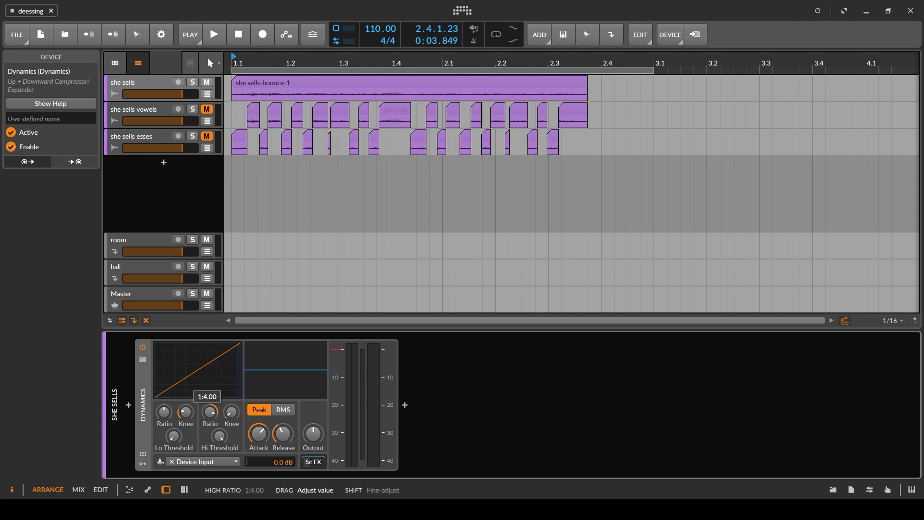
# - Set Dynamics high ratio 1:10, Hi Threshold −19.6 dB, attack 20.4 ms, release 10 ms
pyautogui.keyDown('ctrl'); pyautogui.click(212, 414); pyautogui.keyUp('ctrl')
pyautogui.write('1:10.00')
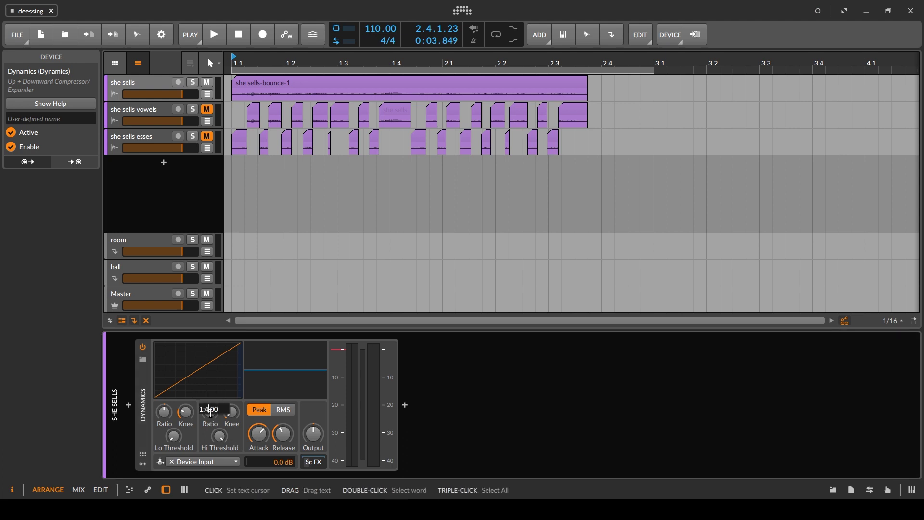
pyautogui.press('Return')
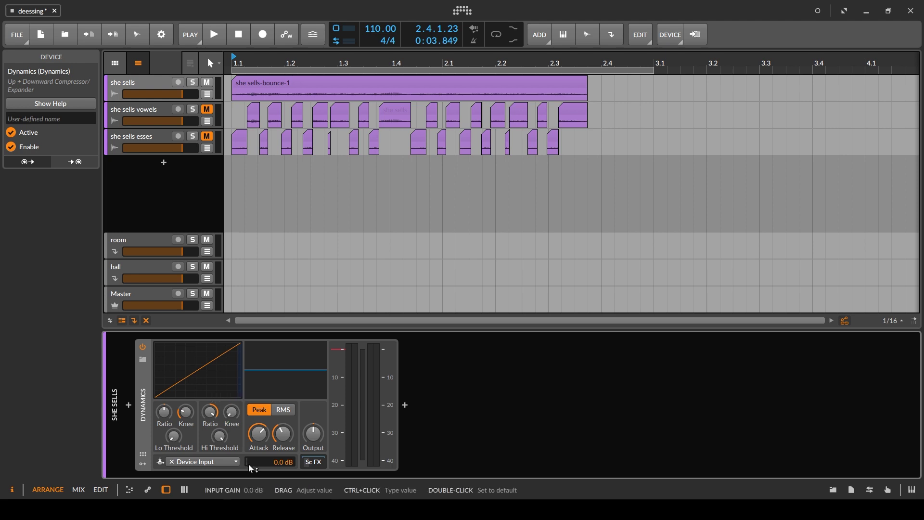
pyautogui.moveTo(220, 436); pyautogui.dragTo(221, 439)
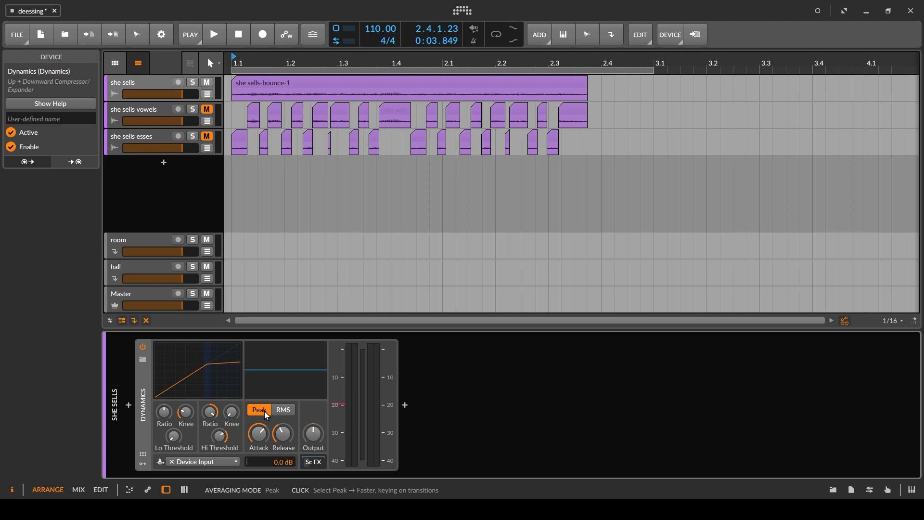
pyautogui.hotkey('ctrl', 's')
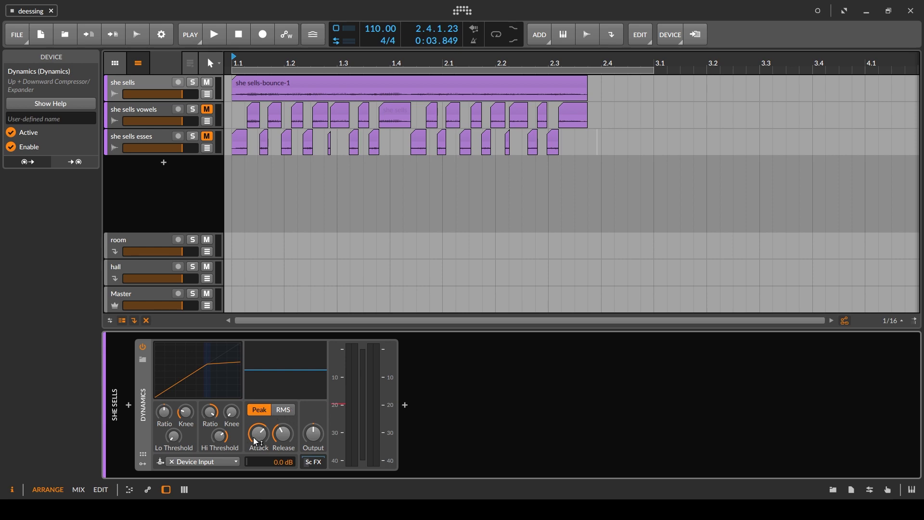
pyautogui.moveTo(259, 434); pyautogui.dragTo(259, 432)
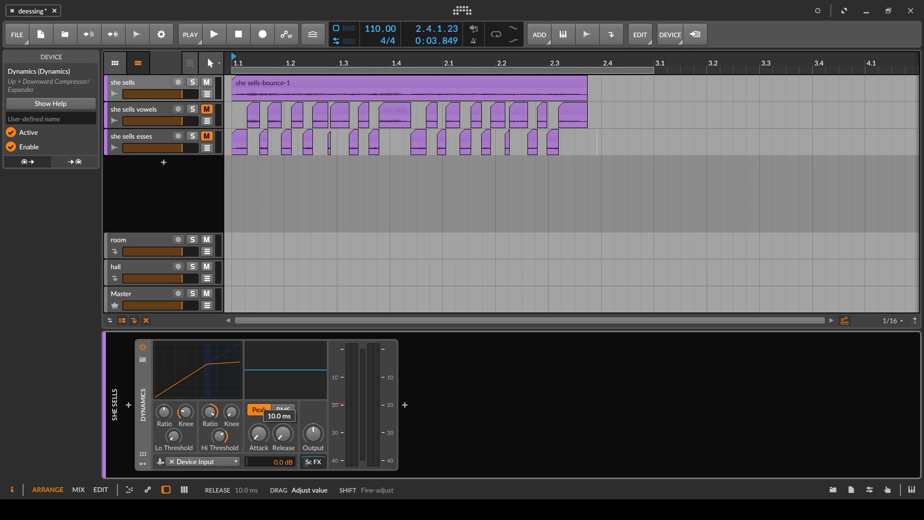
pyautogui.click(282, 435)
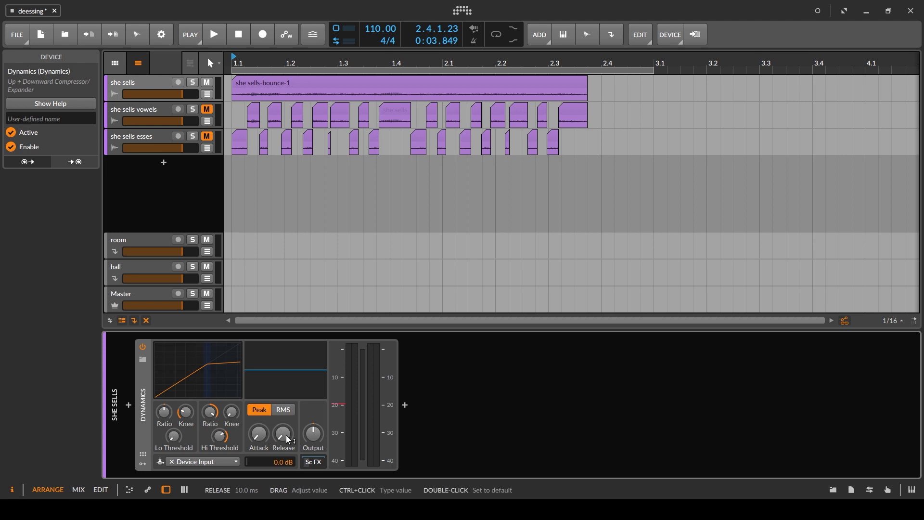
# - Replace the EQ-2 in the Dynamics sidechain chain with a fresh EQ-2
pyautogui.click(311, 463)
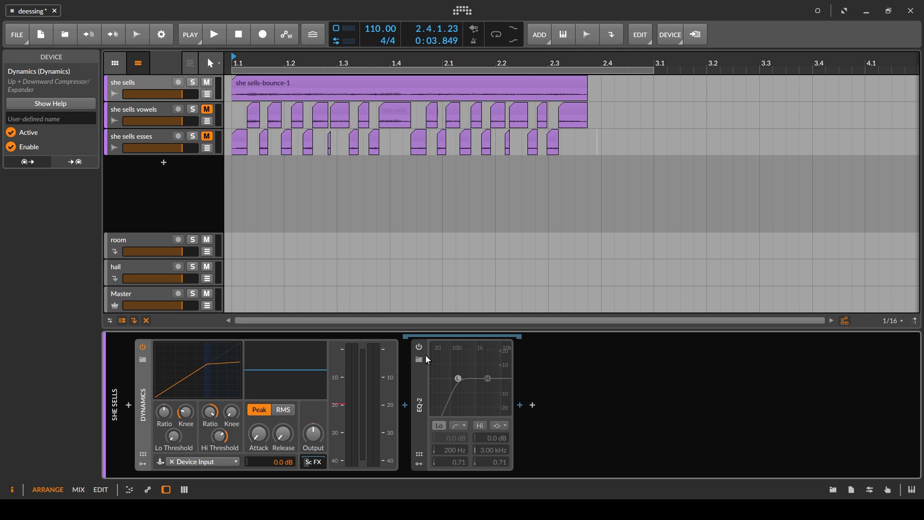
pyautogui.click(419, 396)
pyautogui.press('Delete')
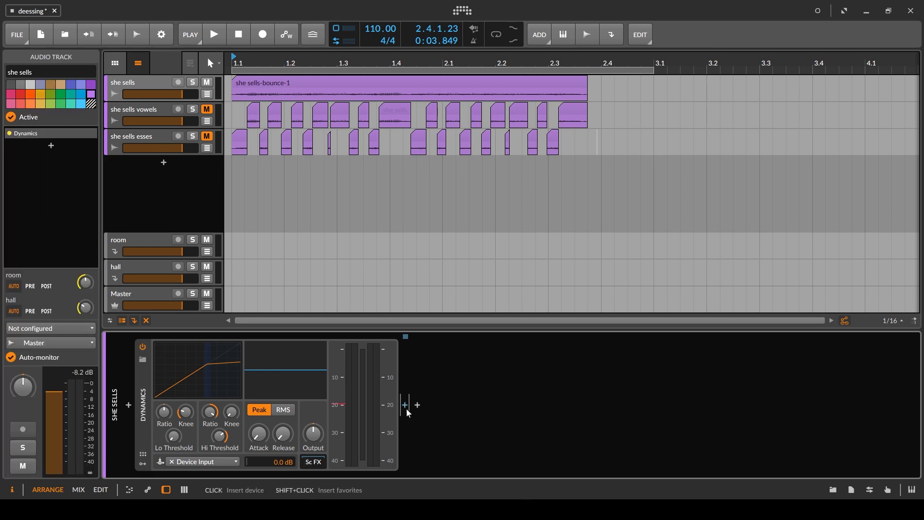
pyautogui.click(405, 405)
pyautogui.write('eq')
pyautogui.press('Down')
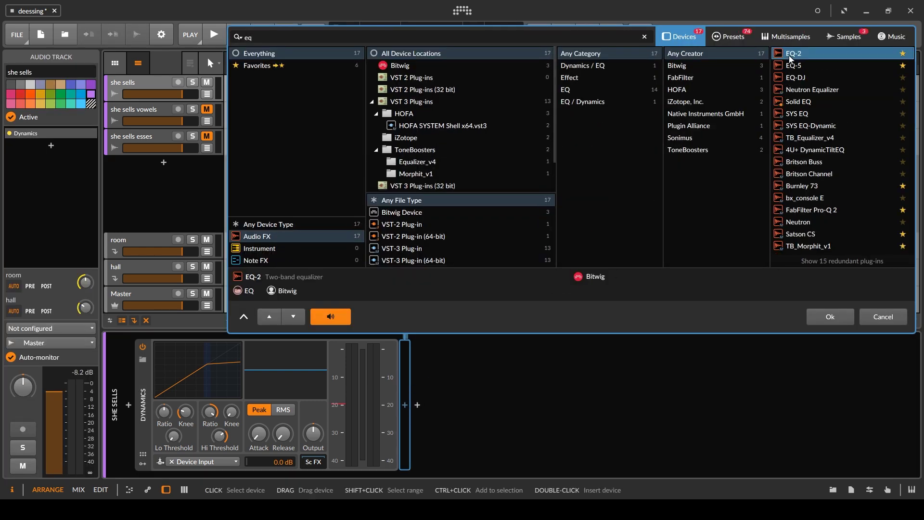
pyautogui.press('Return')
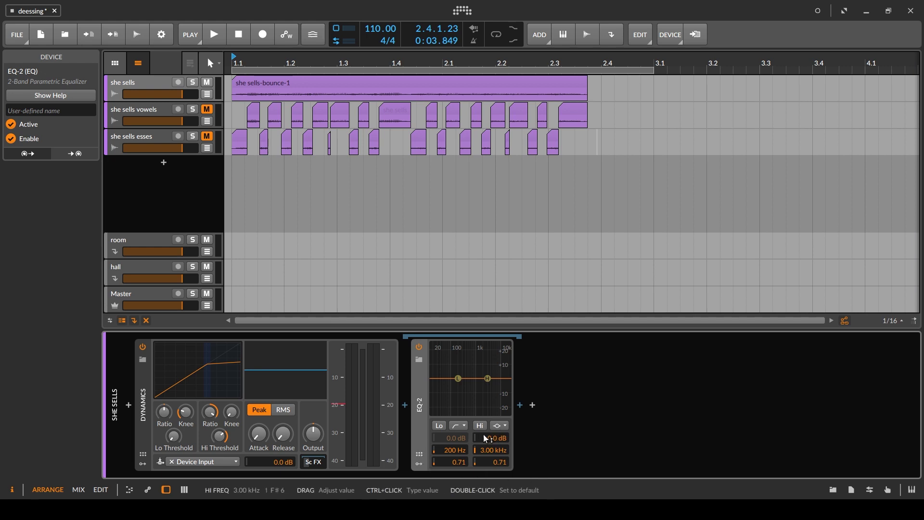
# - Enable the EQ-2 Lo band as a 2-pole high-pass at 7000 Hz
pyautogui.click(444, 428)
pyautogui.click(460, 425)
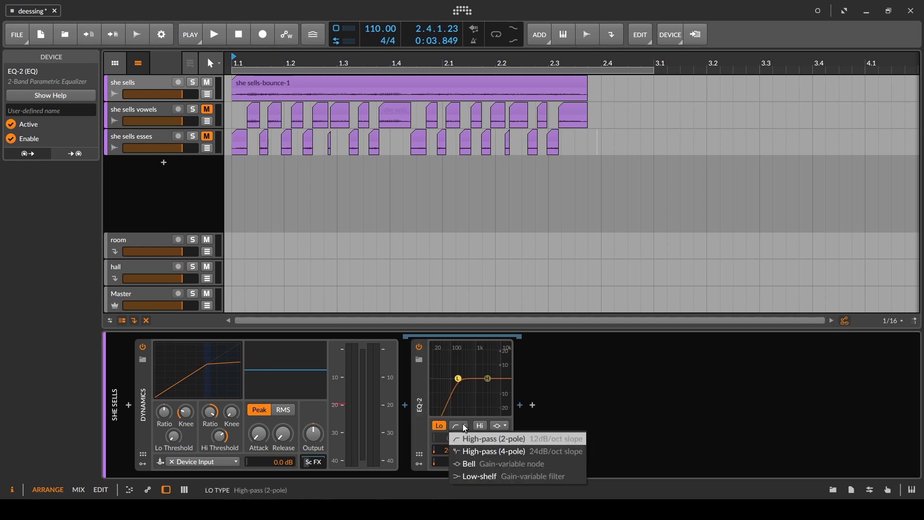
pyautogui.click(474, 440)
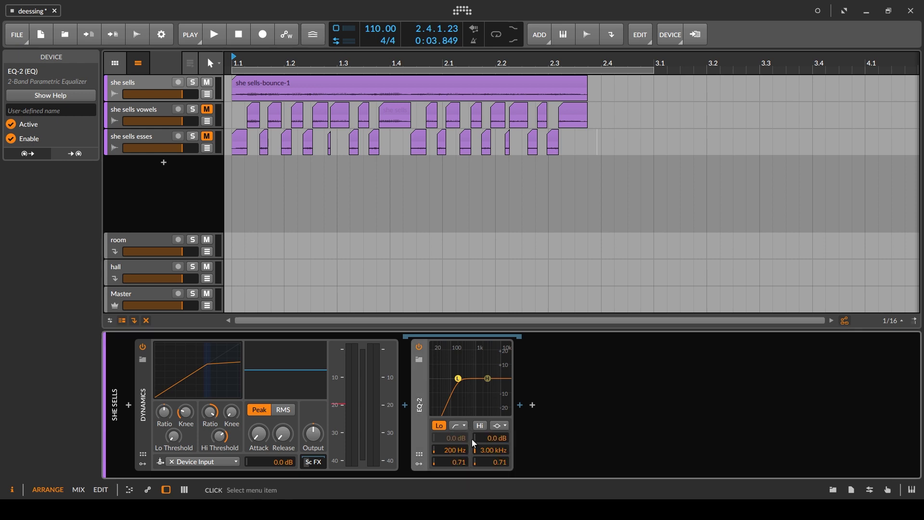
pyautogui.doubleClick(458, 450)
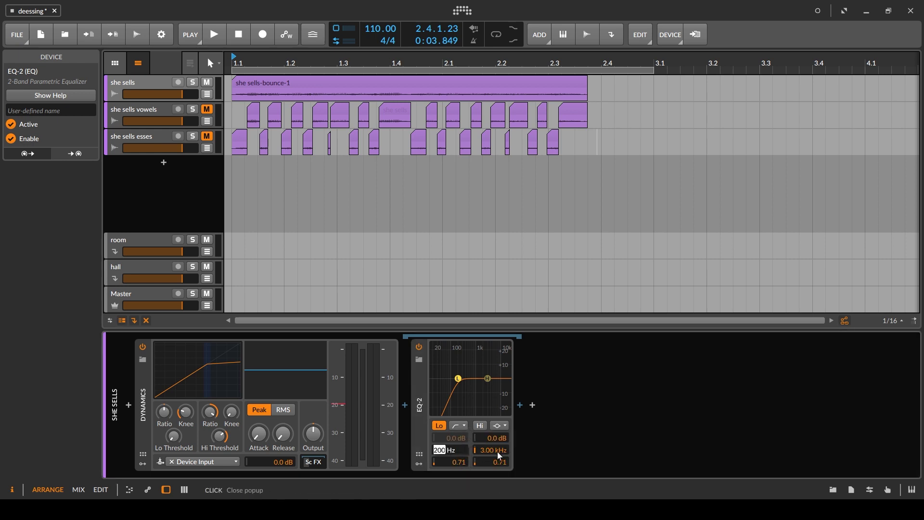
pyautogui.write('7000')
pyautogui.press('Return')
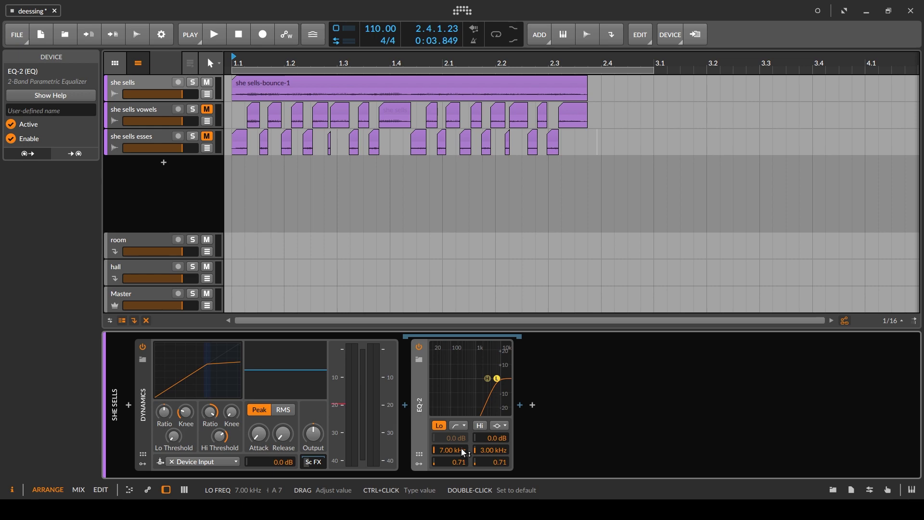
# - Insert a Spectrum Analyzer on the 'she sells esses' track
pyautogui.click(156, 138)
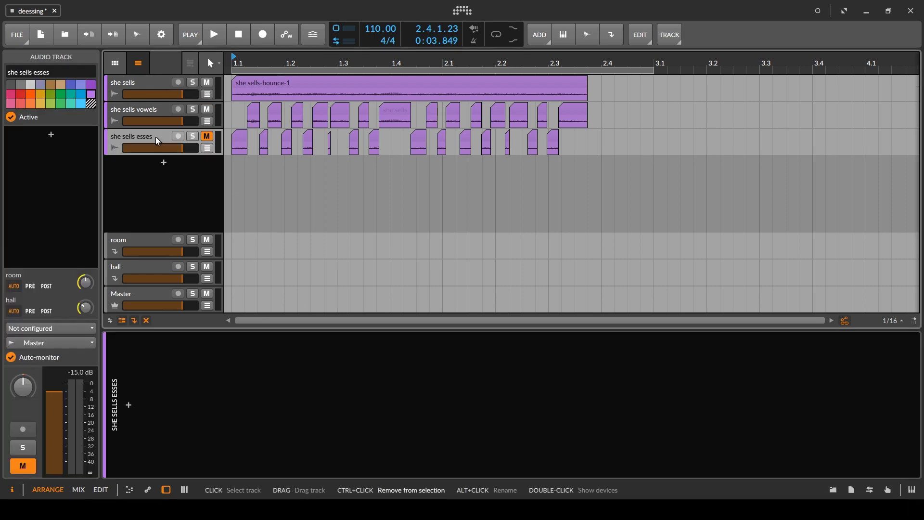
pyautogui.click(129, 405)
pyautogui.write('a')
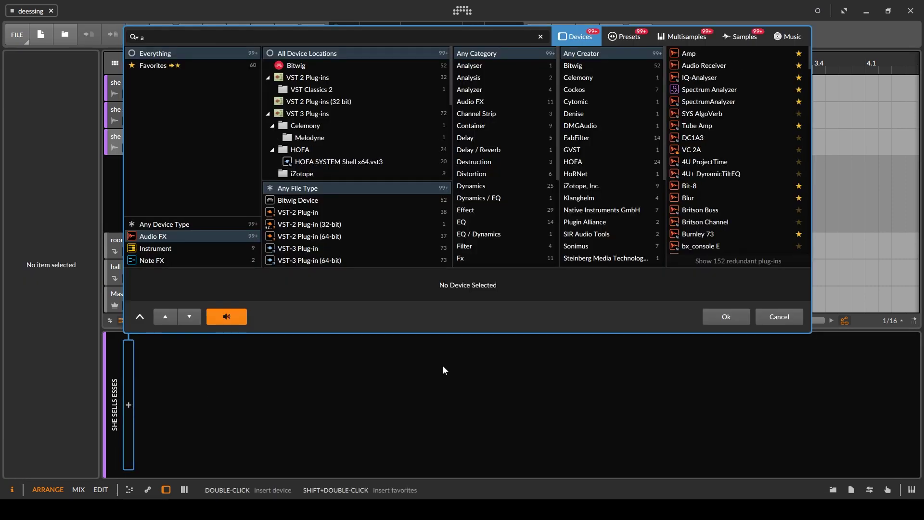
pyautogui.write('na')
pyautogui.click(717, 70)
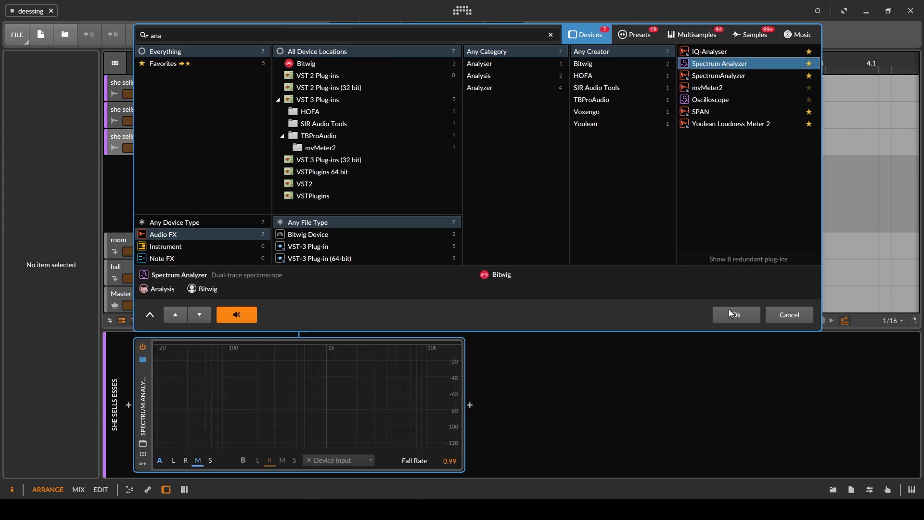
pyautogui.click(727, 315)
# - Solo the esses track and play it through the analyzer, then return to 'she sells'
pyautogui.press('space')
pyautogui.click(192, 136)
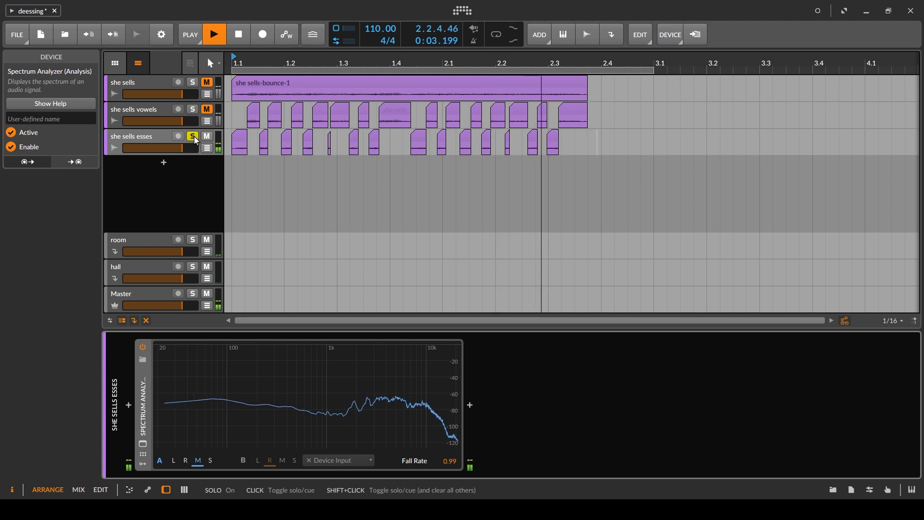
pyautogui.press('space')
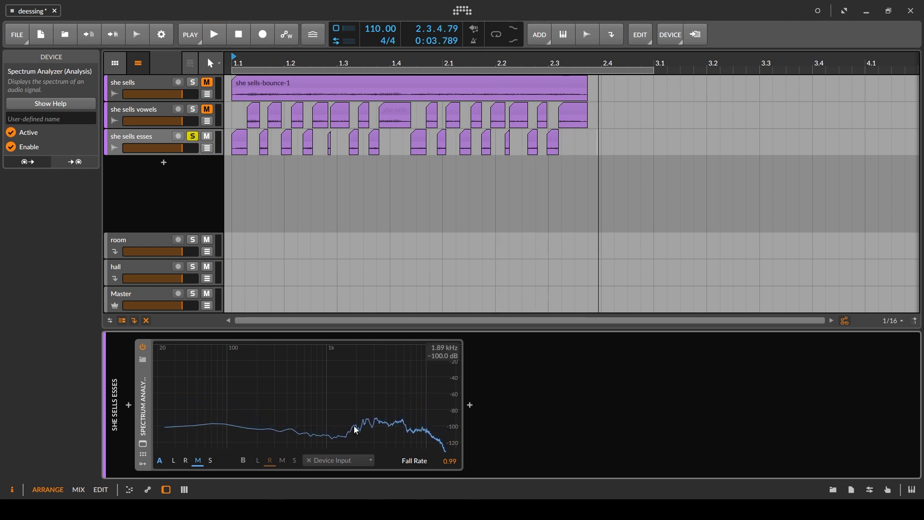
pyautogui.press('space')
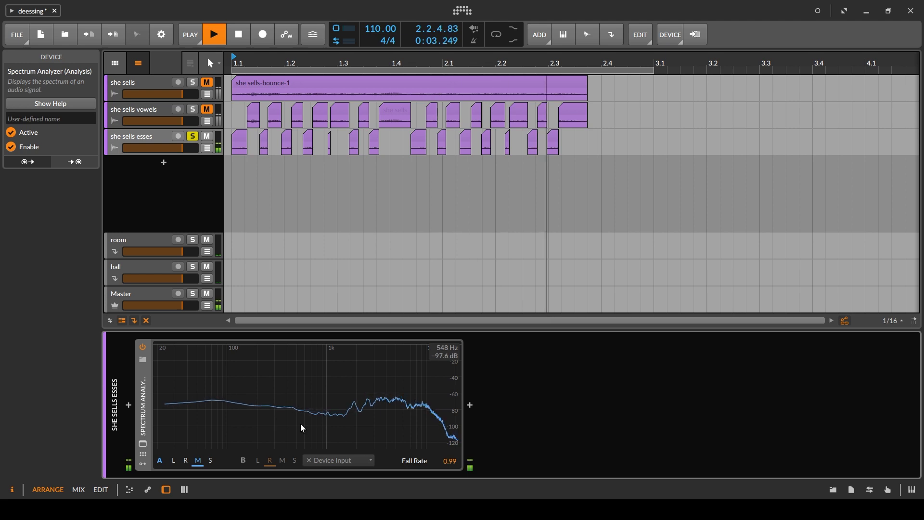
pyautogui.press('space')
pyautogui.press('Up')
pyautogui.press('Up')
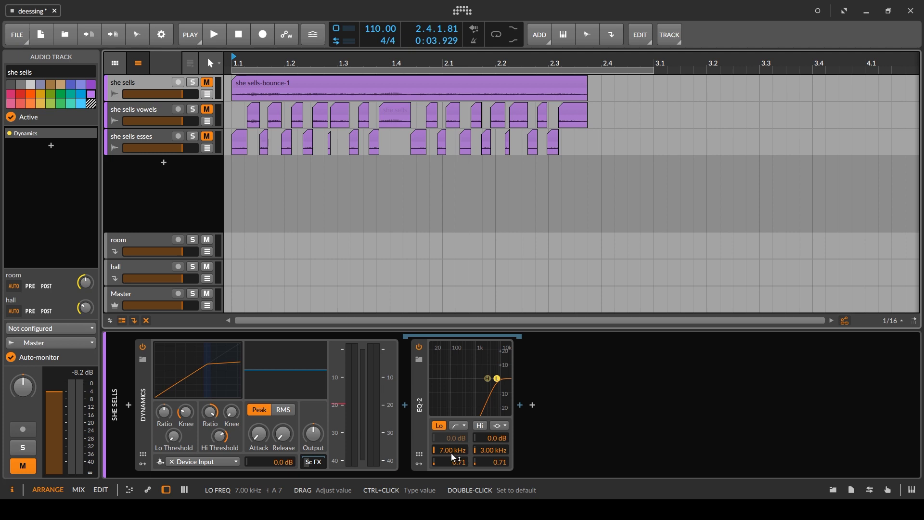
# - Loop the vocal to bar 2.4 and drop Dynamics Hi Threshold to about -33.9 dB, then save
pyautogui.hotkey('ctrl', 's')
pyautogui.press('space')
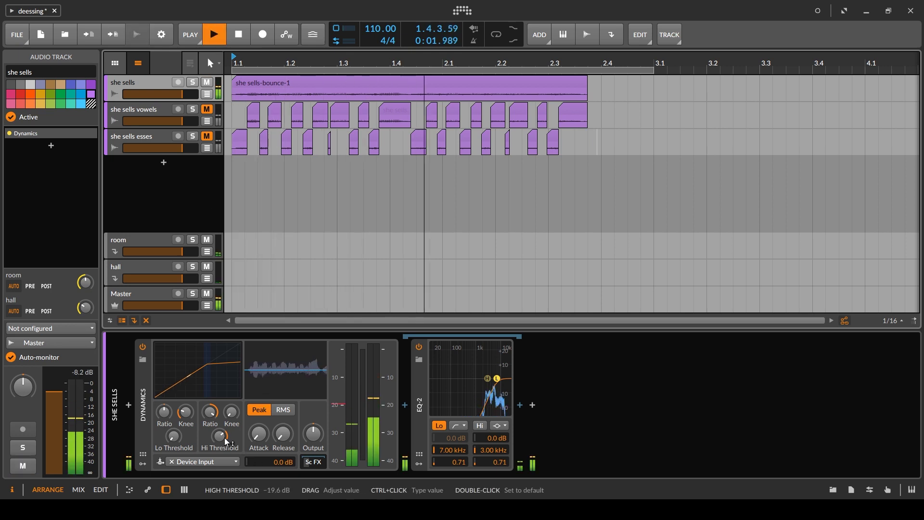
pyautogui.press('space')
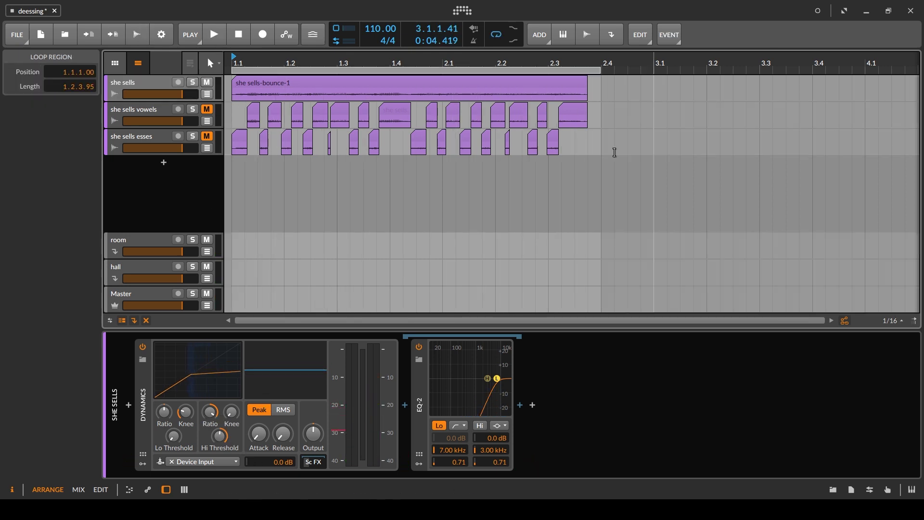
pyautogui.moveTo(653, 70); pyautogui.dragTo(602, 72)
pyautogui.press('space')
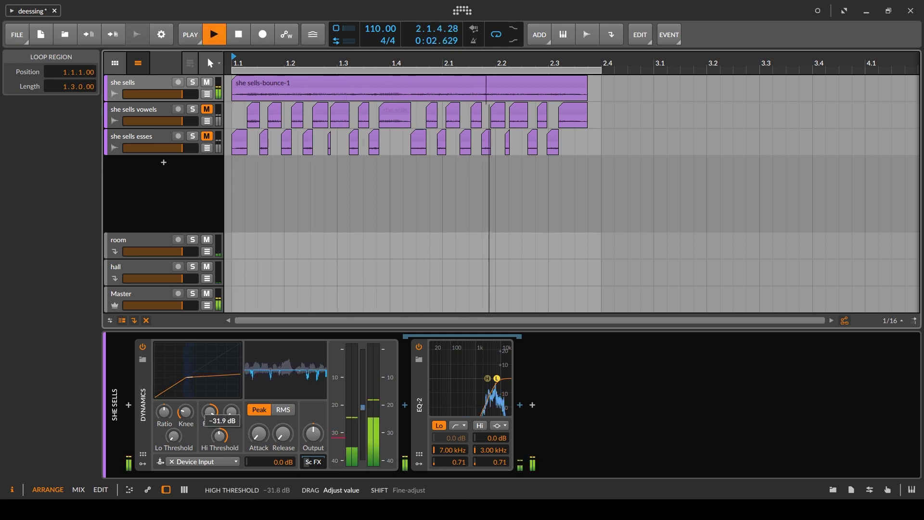
pyautogui.moveTo(219, 436)
pyautogui.mouseDown()
pyautogui.moveTo(219, 453)
pyautogui.moveTo(223, 438)
pyautogui.mouseUp()
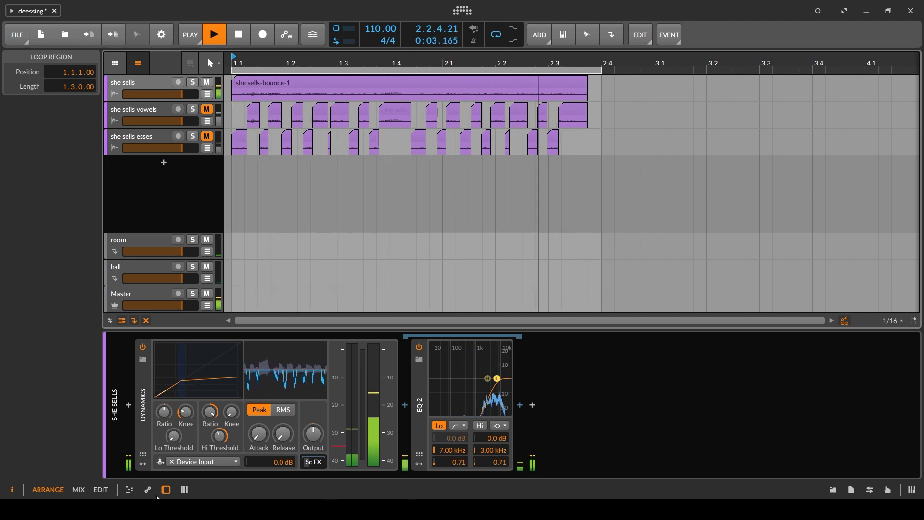
pyautogui.press('space')
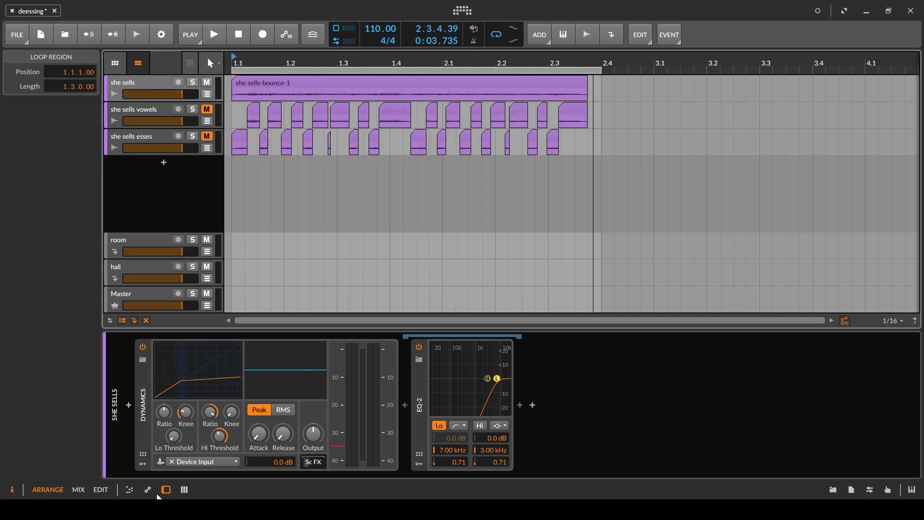
pyautogui.hotkey('ctrl', 's')
pyautogui.click(143, 347)
pyautogui.press('space')
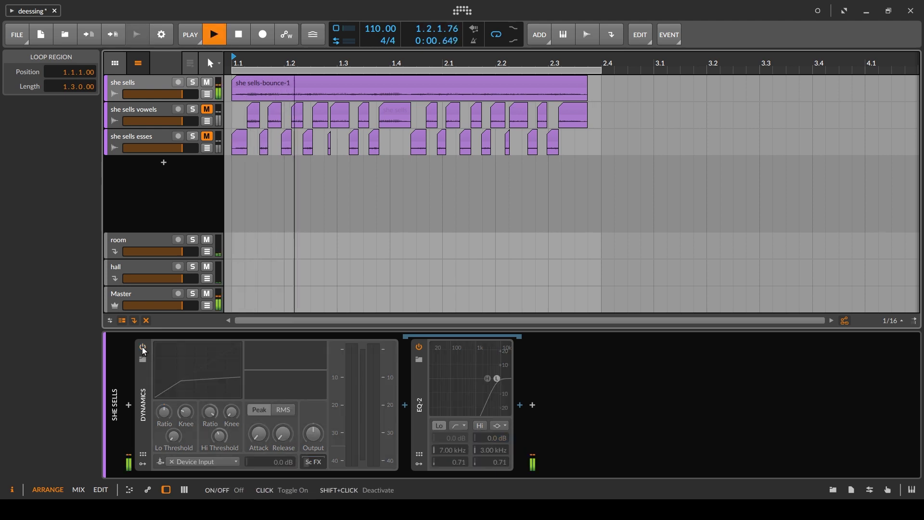
pyautogui.press('space')
pyautogui.press('space')
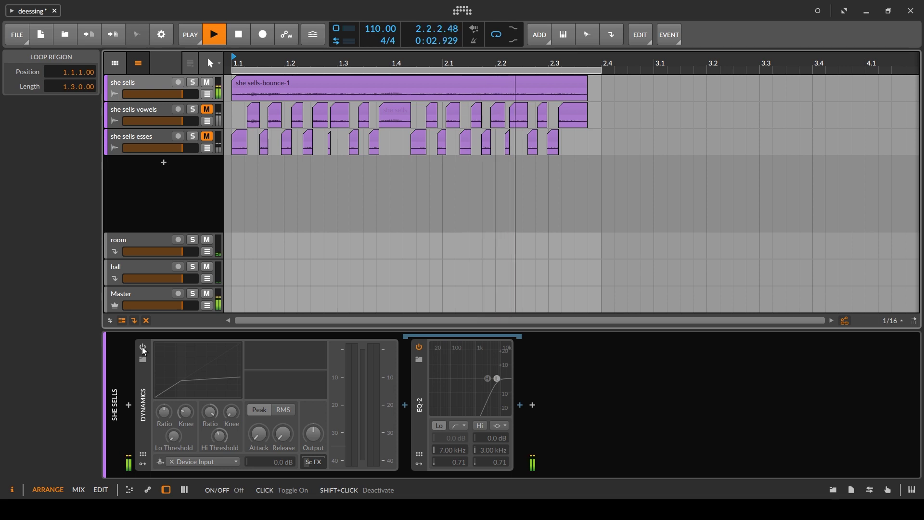
pyautogui.press('space')
pyautogui.click(143, 346)
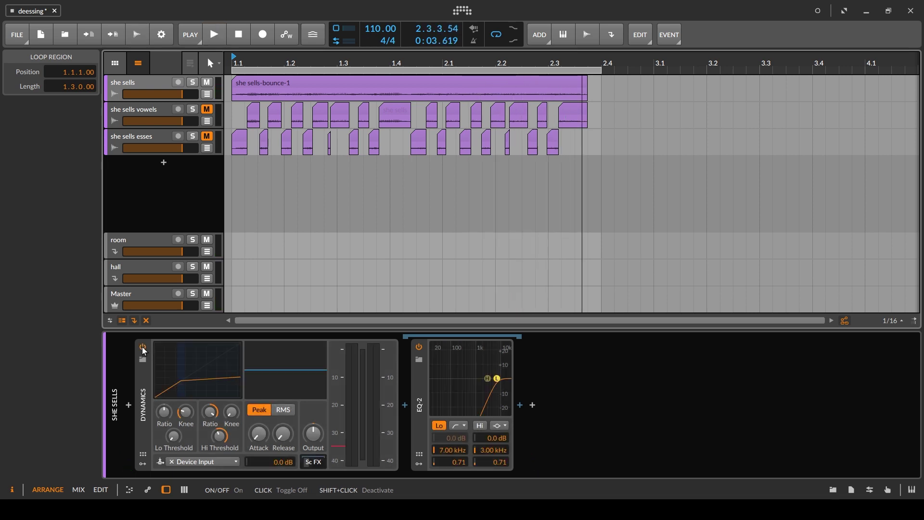
pyautogui.press('space')
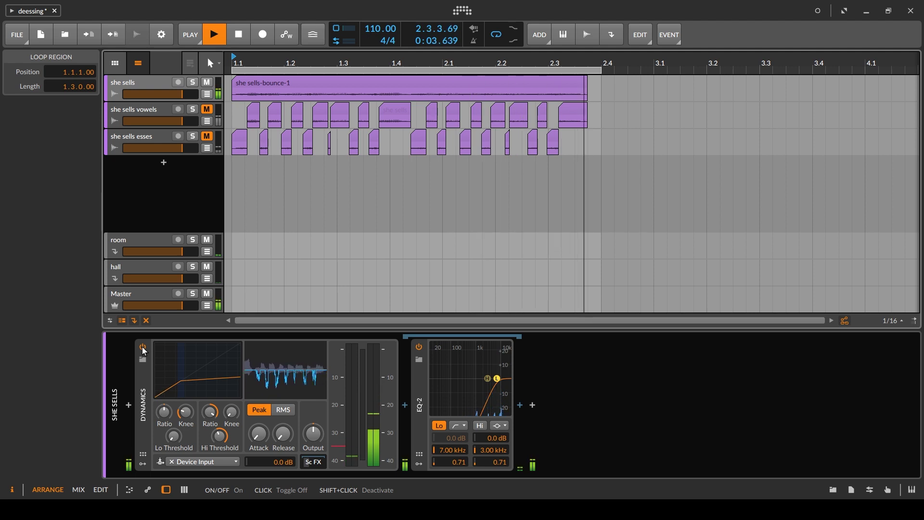
pyautogui.press('space')
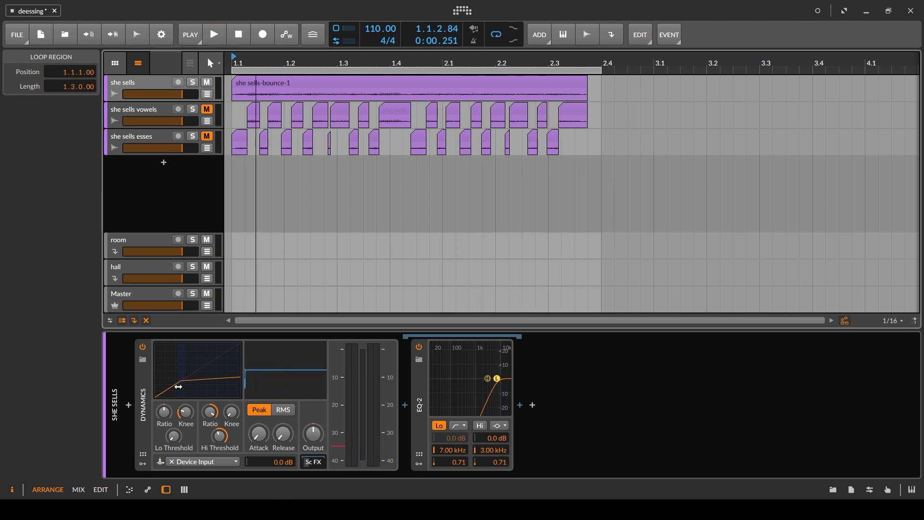
pyautogui.press('space')
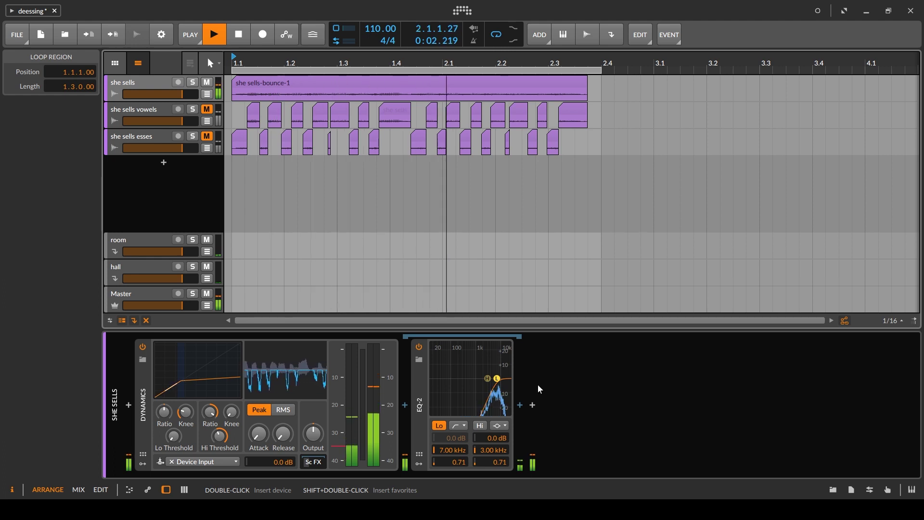
pyautogui.press('space')
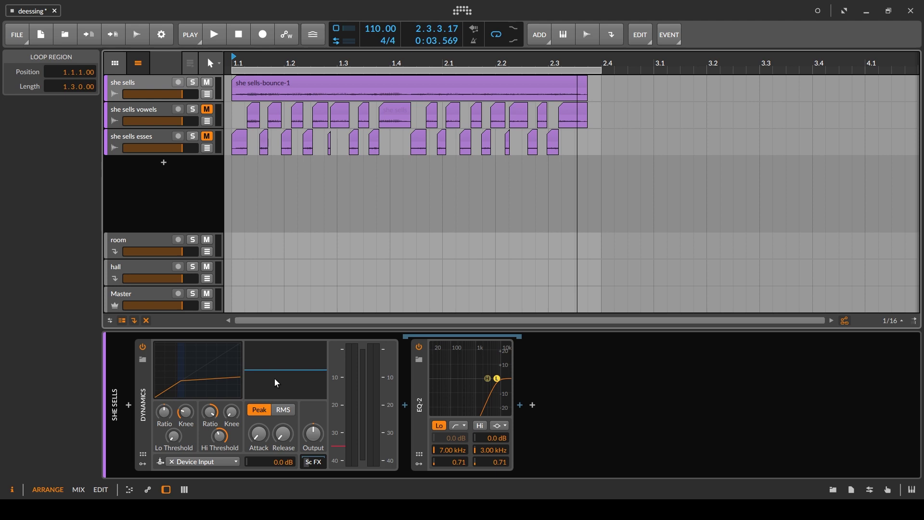
pyautogui.hotkey('ctrl', 's')
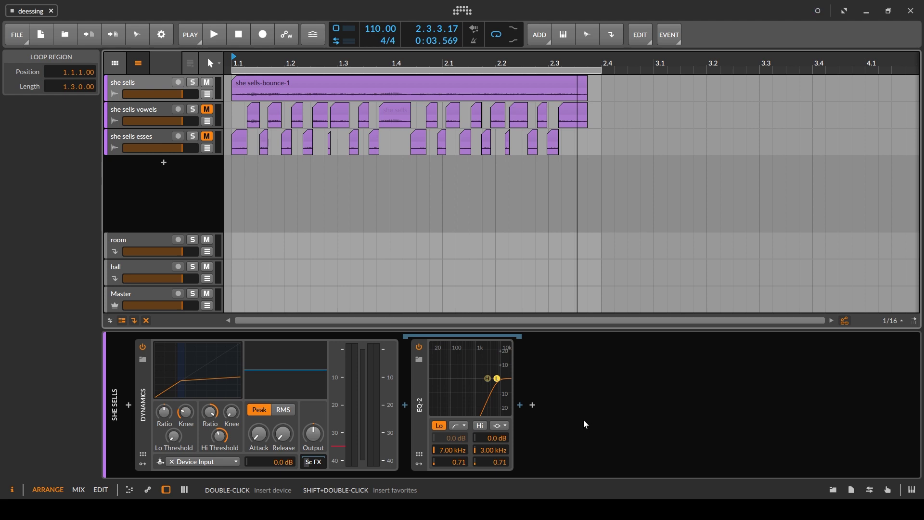
pyautogui.press('space')
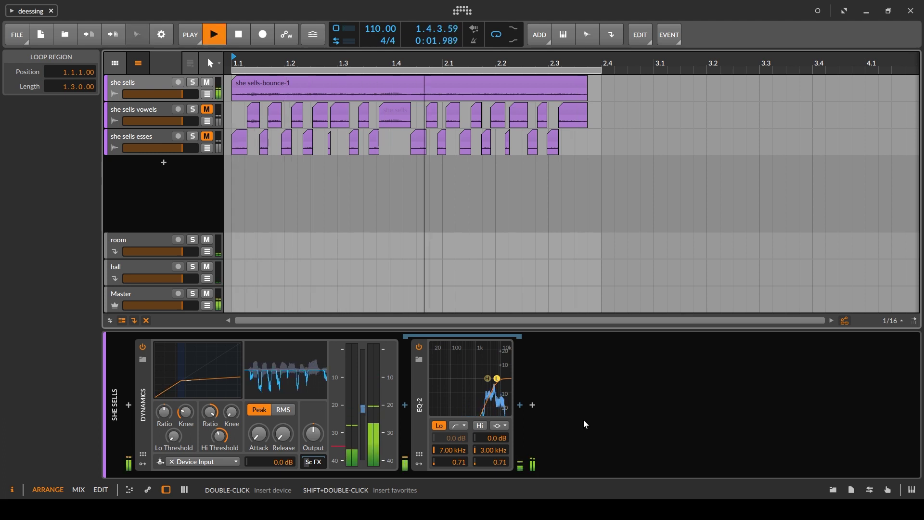
pyautogui.press('space')
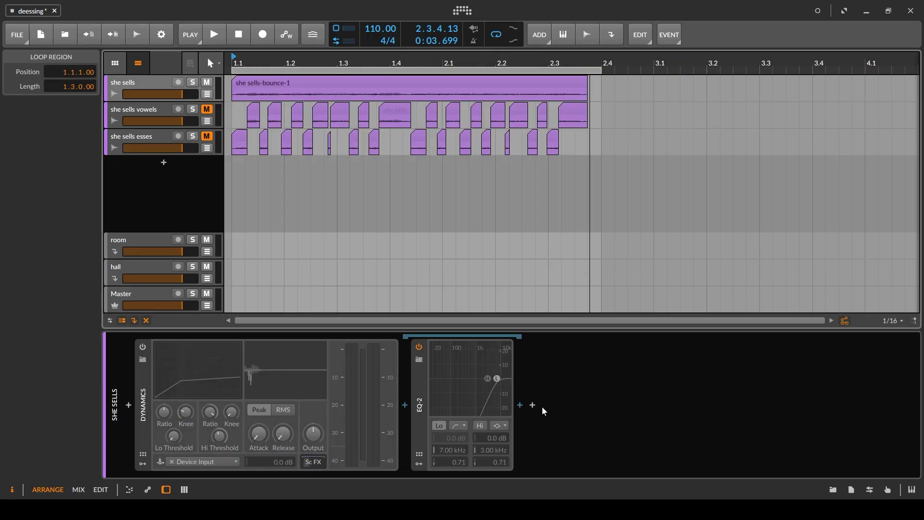
# - Insert the DeEsser Stereo plug-in after EQ-2, reposition its window, and save
pyautogui.click(533, 405)
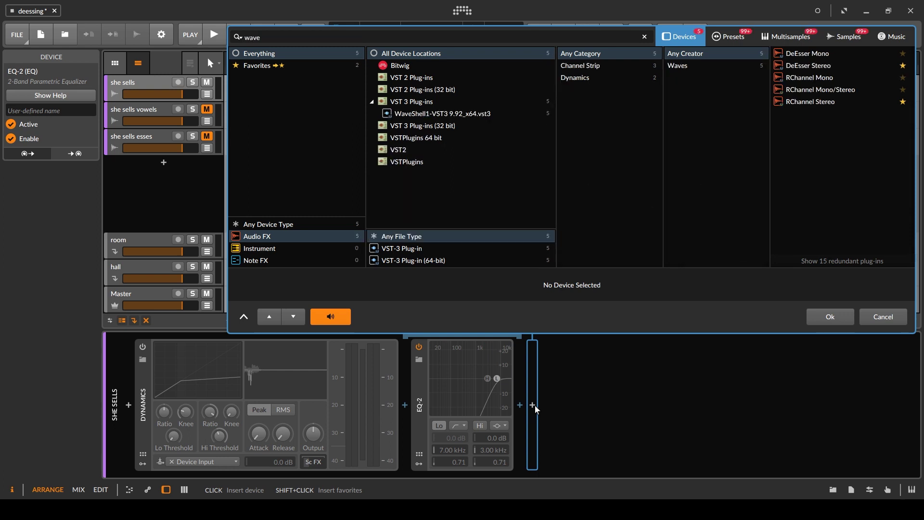
pyautogui.write('s')
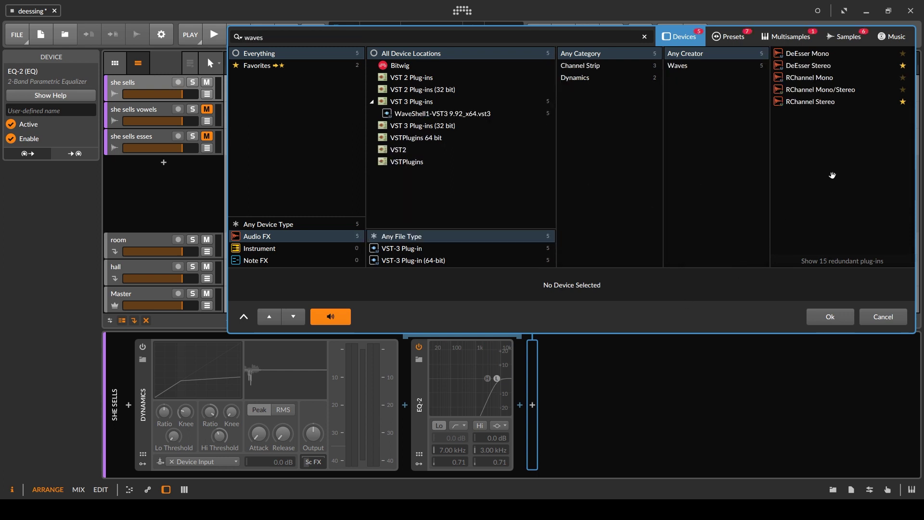
pyautogui.doubleClick(805, 68)
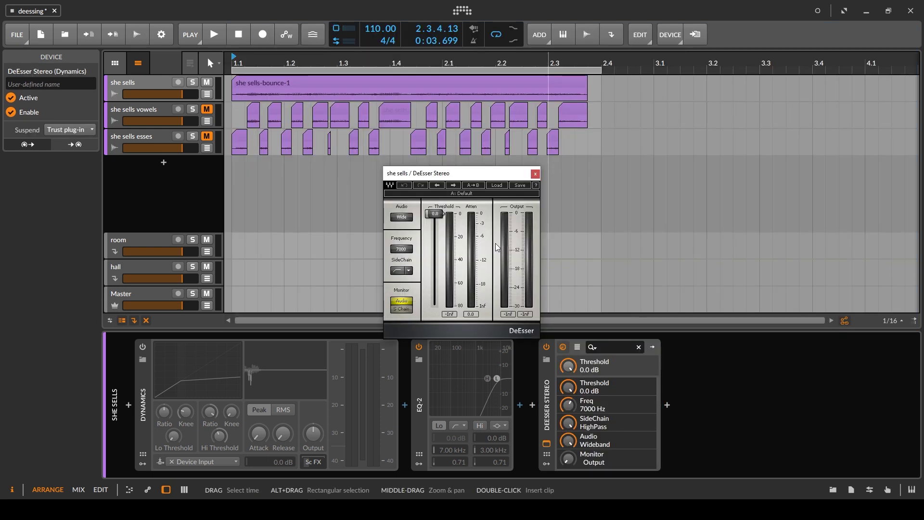
pyautogui.moveTo(422, 173); pyautogui.dragTo(484, 139)
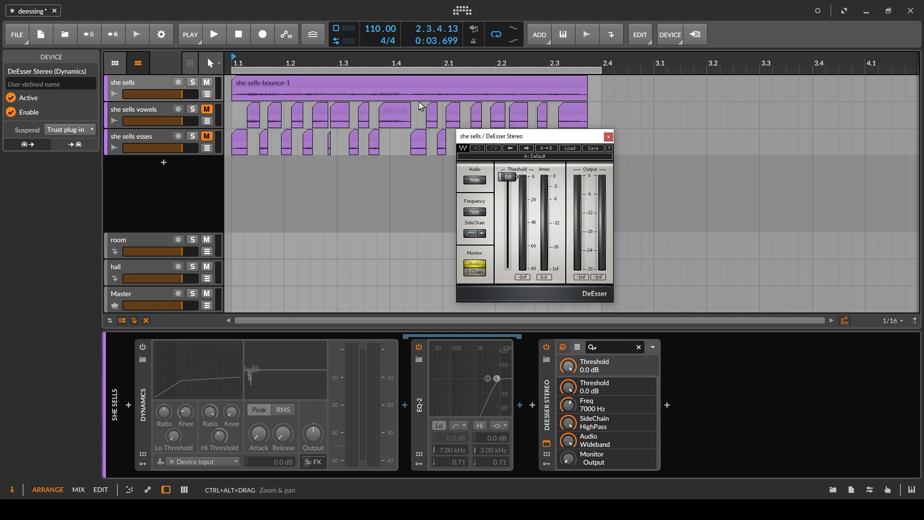
pyautogui.hotkey('ctrl', 's')
pyautogui.moveTo(480, 143); pyautogui.dragTo(486, 146)
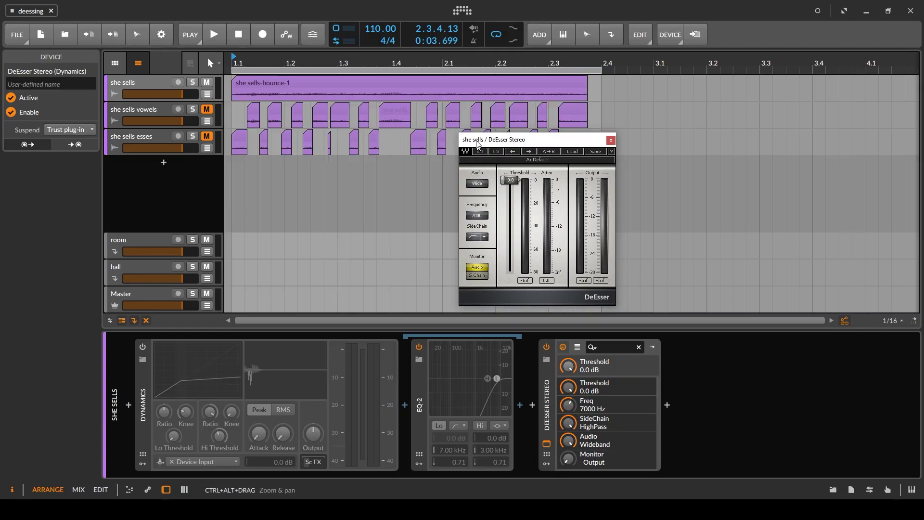
pyautogui.moveTo(486, 146); pyautogui.dragTo(473, 122)
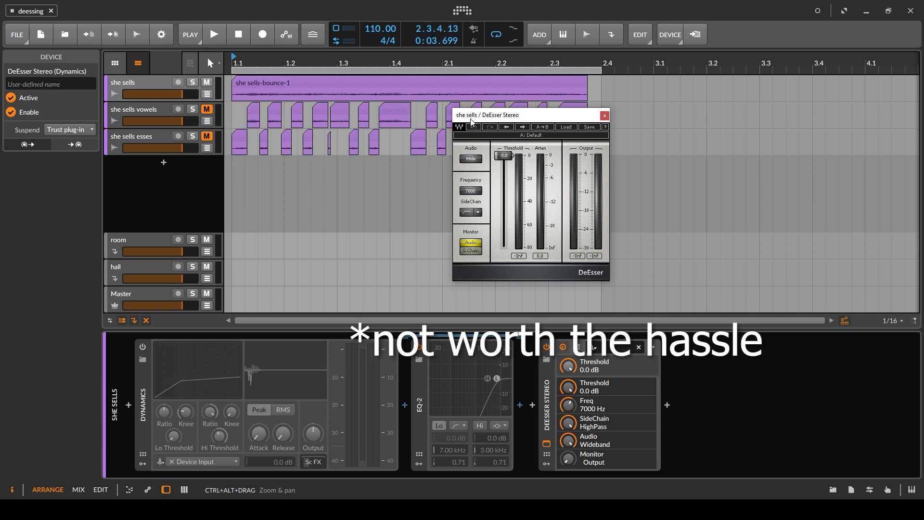
# - Lower the DeEsser threshold to -36.5 dB during playback, then close its plugin window
pyautogui.press('space')
pyautogui.moveTo(504, 156); pyautogui.dragTo(504, 197)
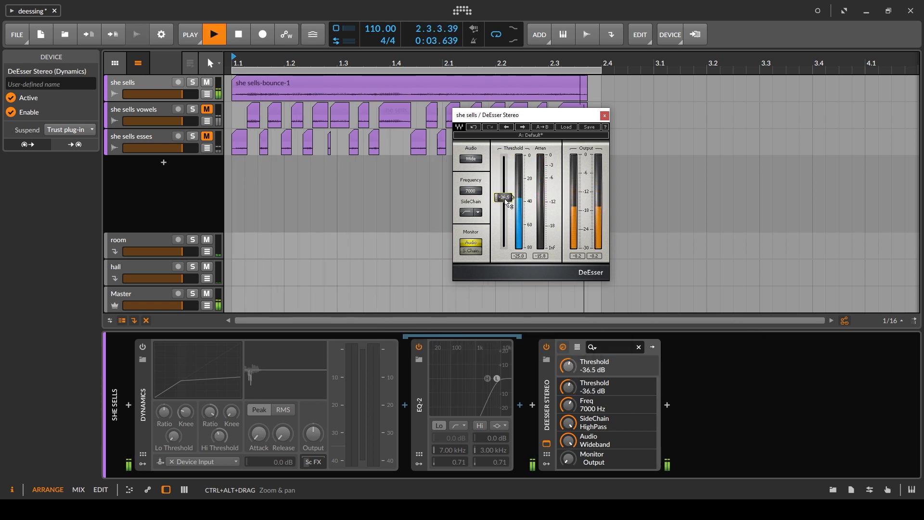
pyautogui.press('space')
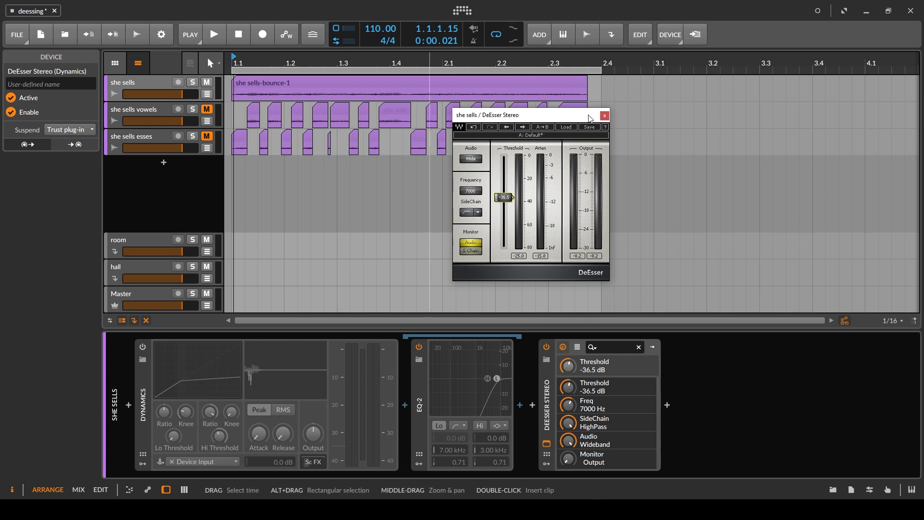
pyautogui.click(604, 117)
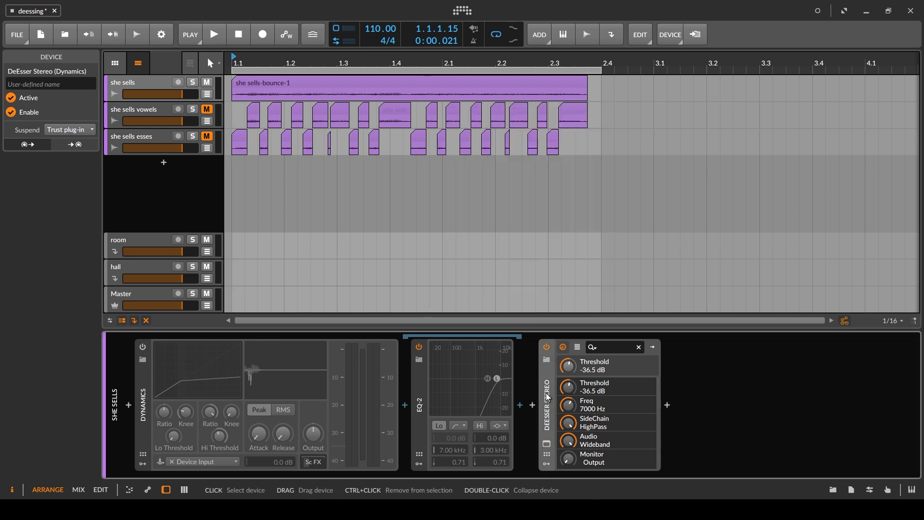
# - Delete DeEsser Stereo and insert Bitwig's De-Esser after EQ-2 via a 'de-' search
pyautogui.press('Delete')
pyautogui.click(533, 406)
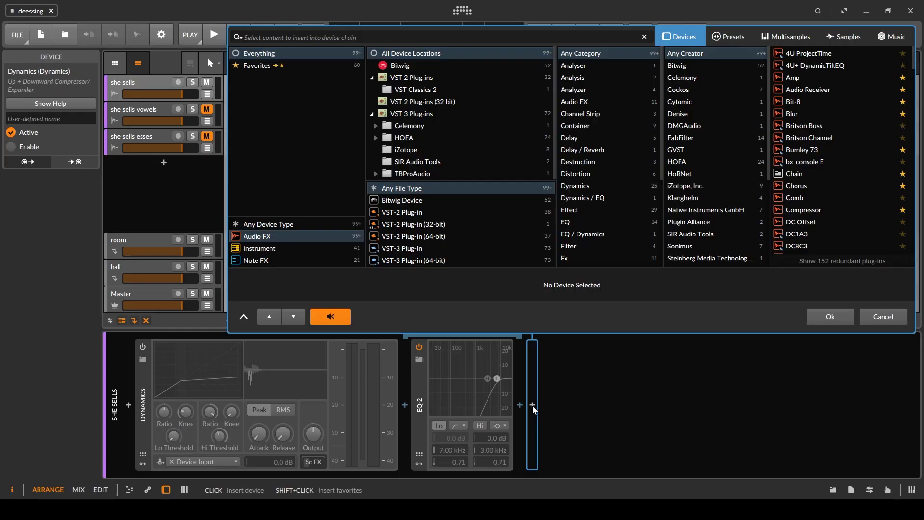
pyautogui.write('de-')
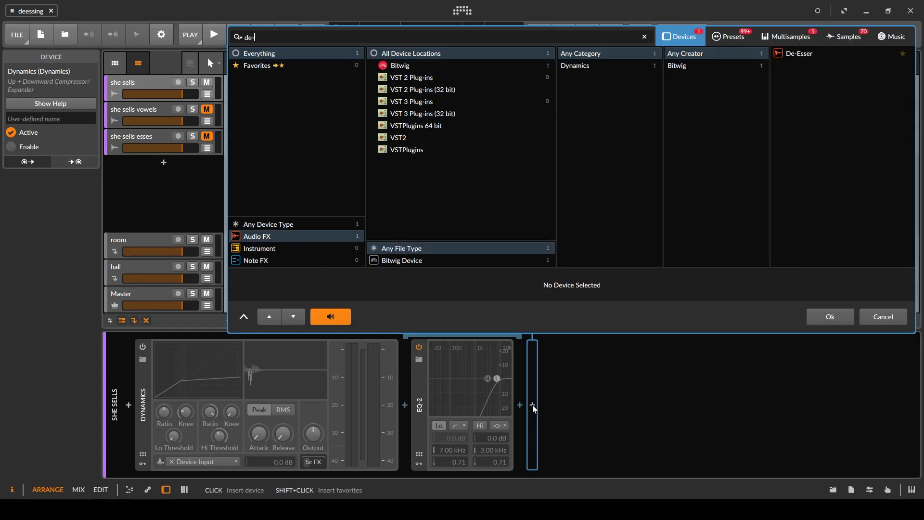
pyautogui.click(799, 54)
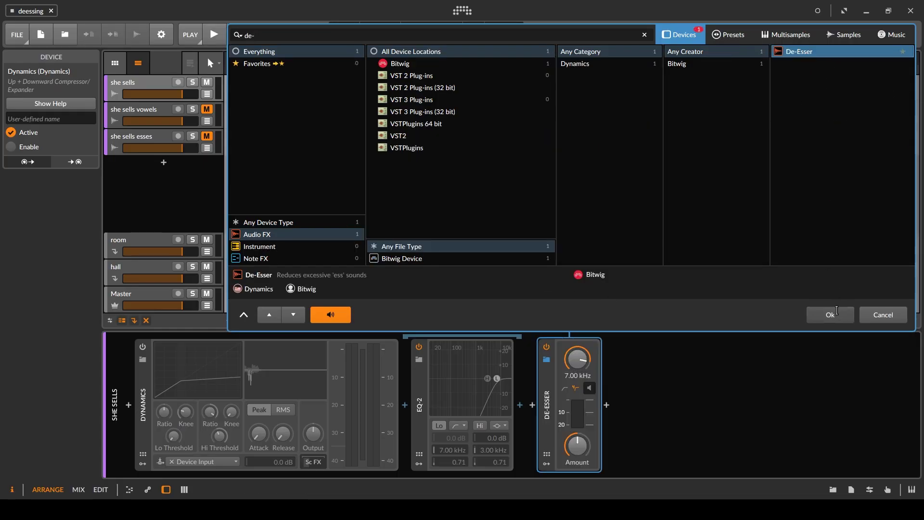
pyautogui.click(830, 316)
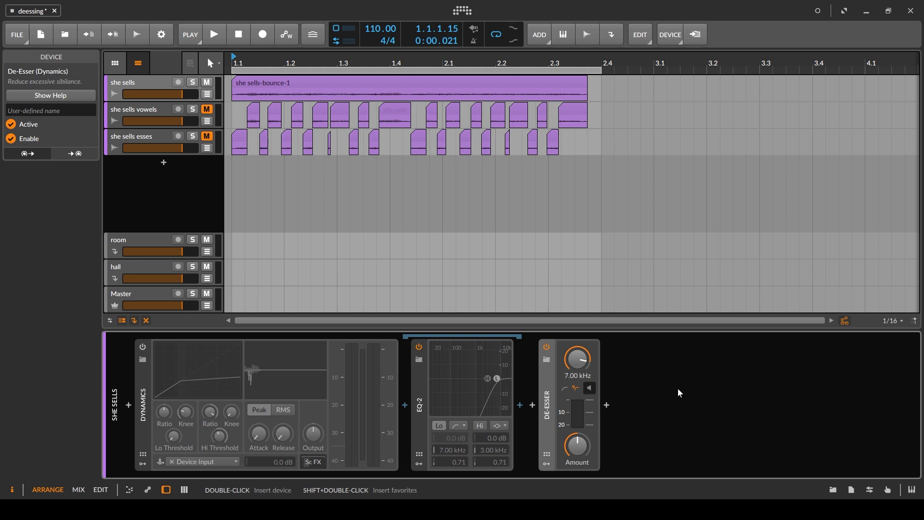
pyautogui.click(143, 404)
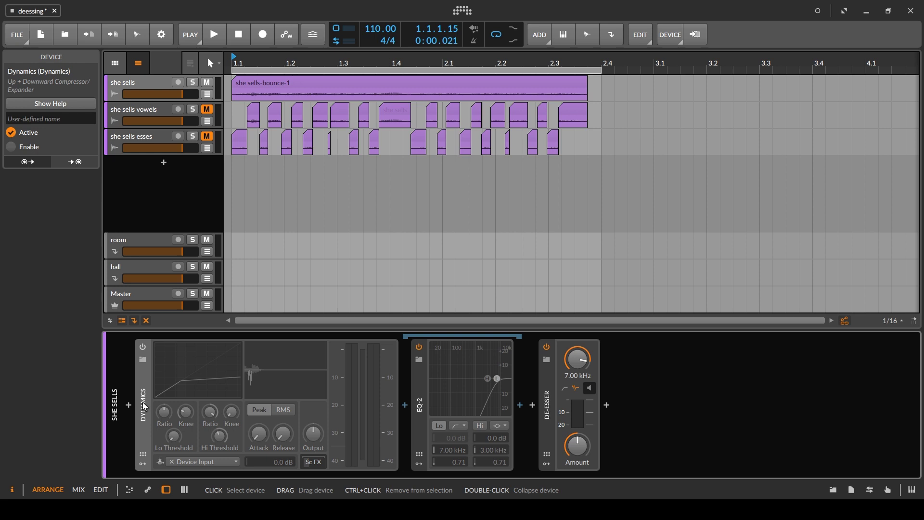
pyautogui.click(539, 395)
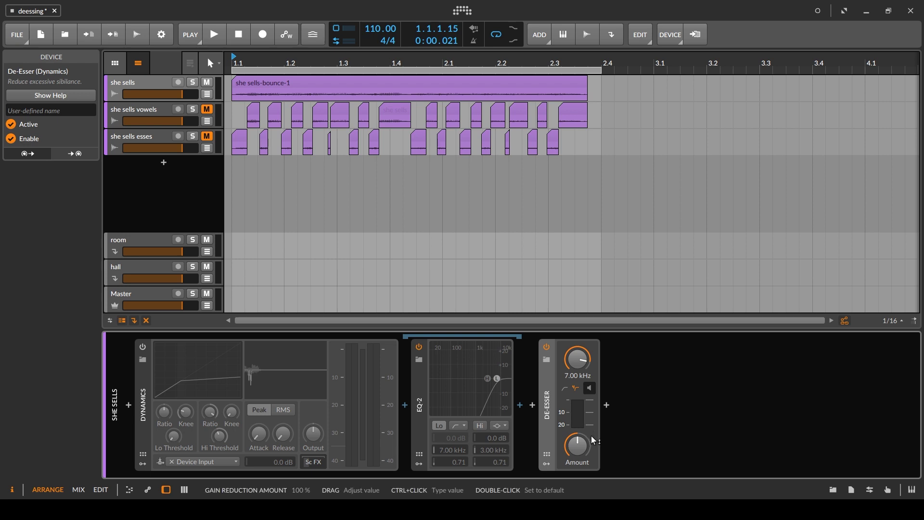
# - Raise the De-Esser amount to 200% while playing, then save
pyautogui.press('space')
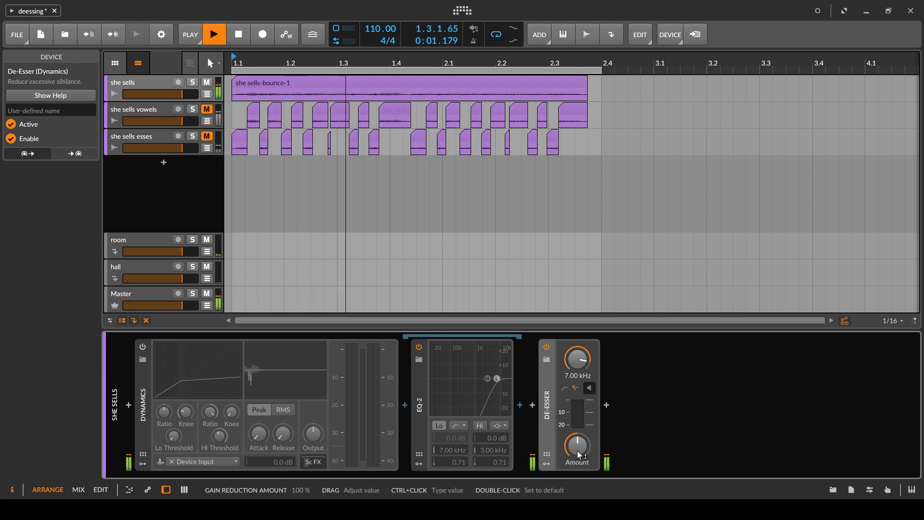
pyautogui.moveTo(577, 449); pyautogui.dragTo(577, 421)
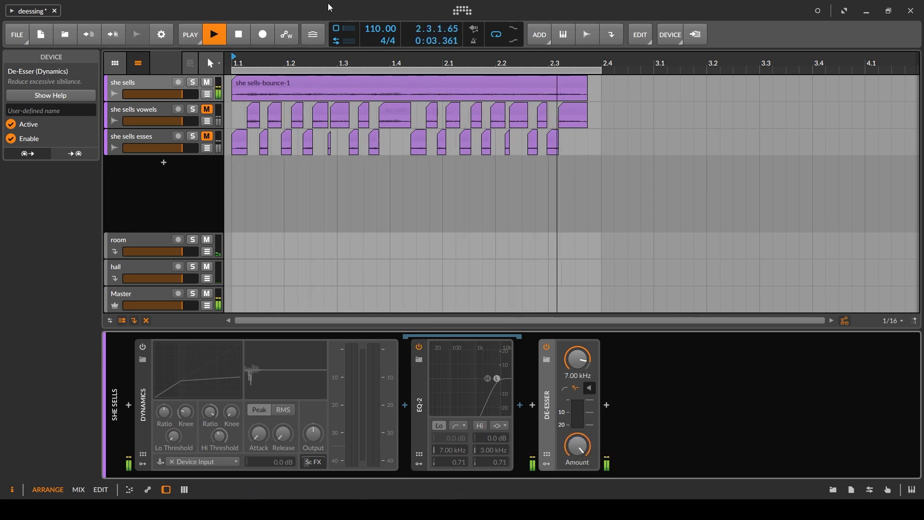
pyautogui.press('space')
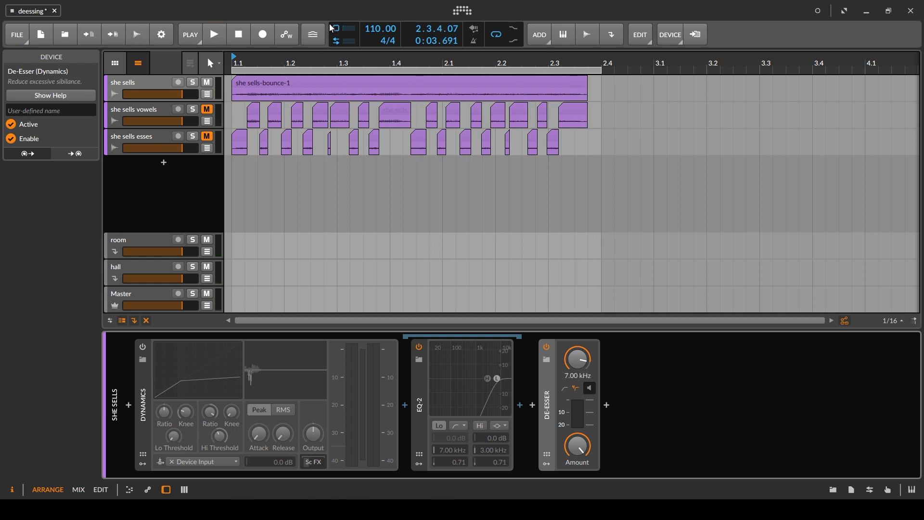
pyautogui.hotkey('ctrl', 's')
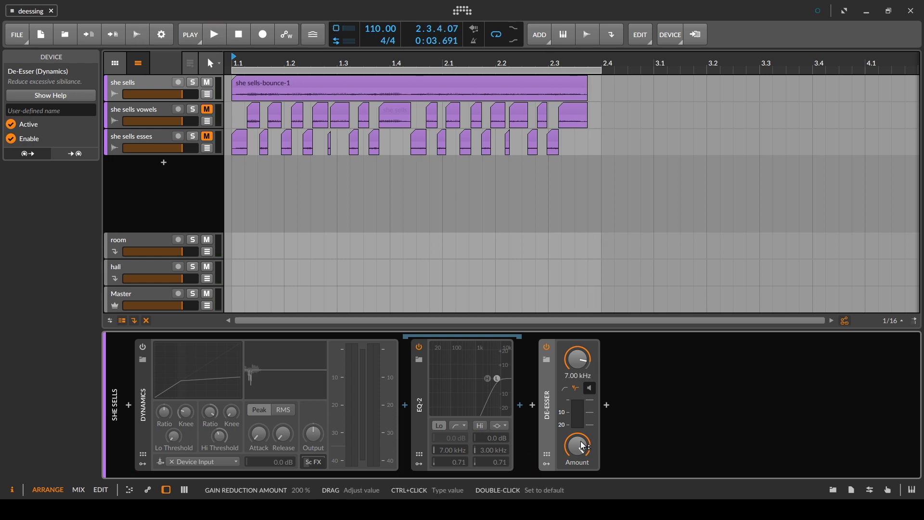
# - Lower the De-Esser frequency from 7.00 kHz to 4.41 kHz and audition it
pyautogui.moveTo(588, 438)
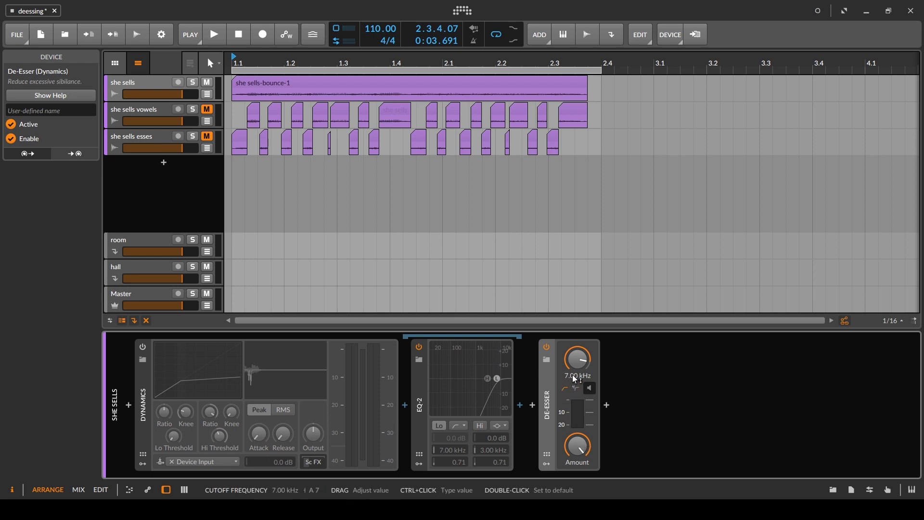
pyautogui.moveTo(578, 359); pyautogui.dragTo(578, 382)
pyautogui.press('space')
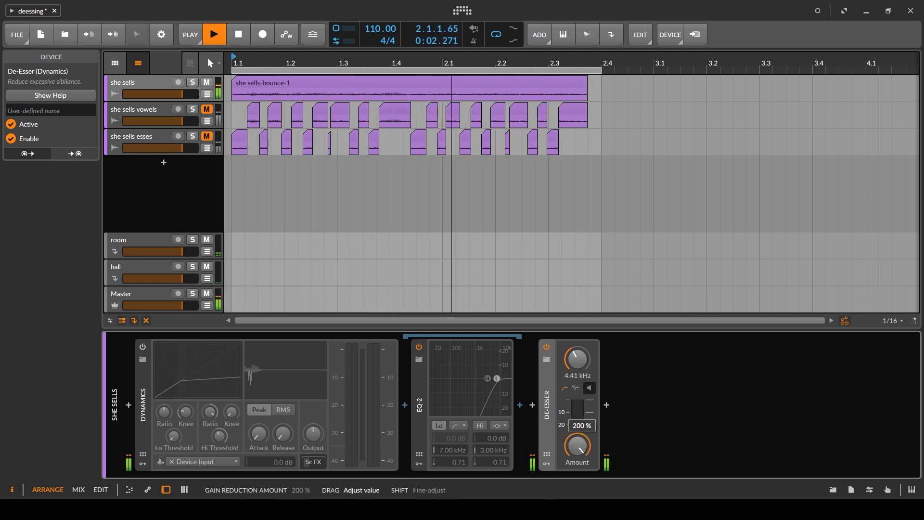
pyautogui.press('space')
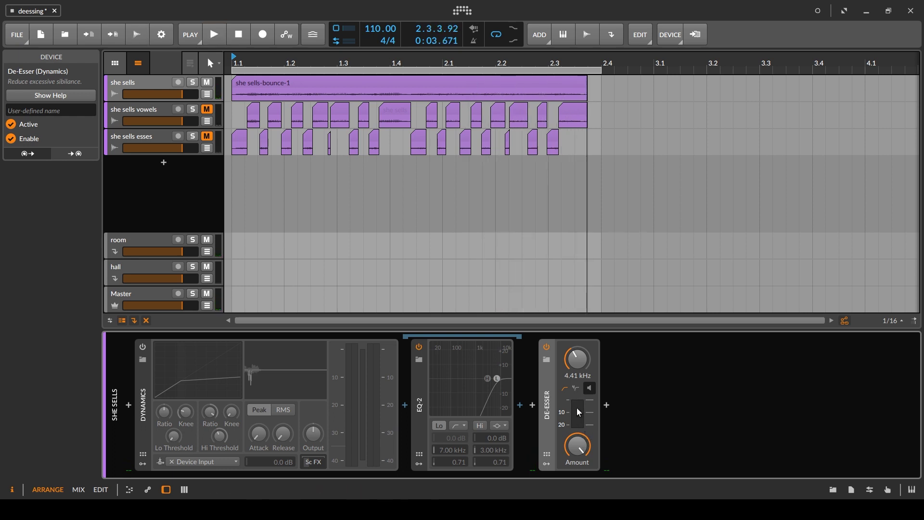
pyautogui.click(533, 405)
pyautogui.write('tool')
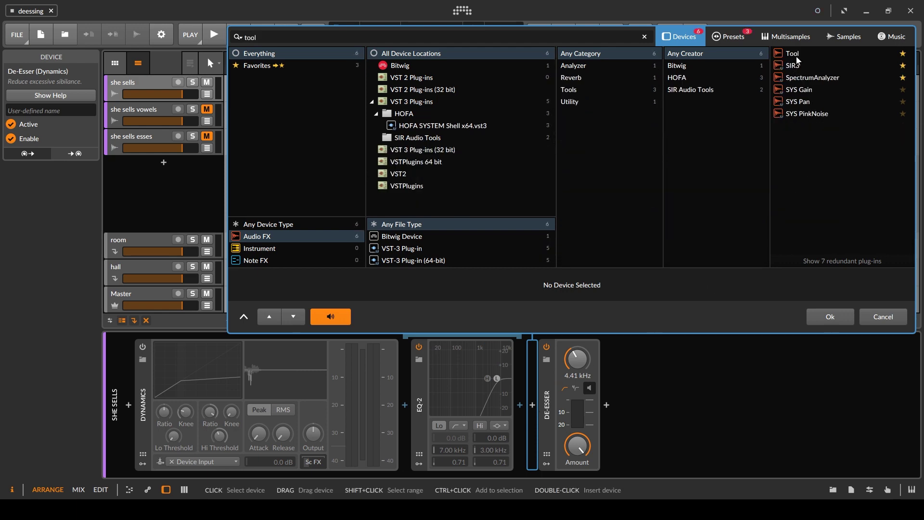
pyautogui.doubleClick(798, 54)
pyautogui.click(719, 406)
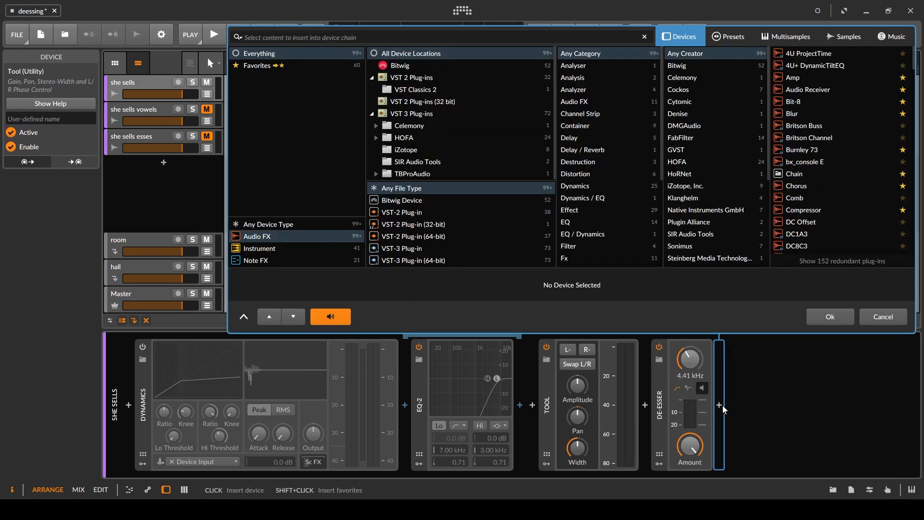
pyautogui.write('tool')
pyautogui.click(795, 54)
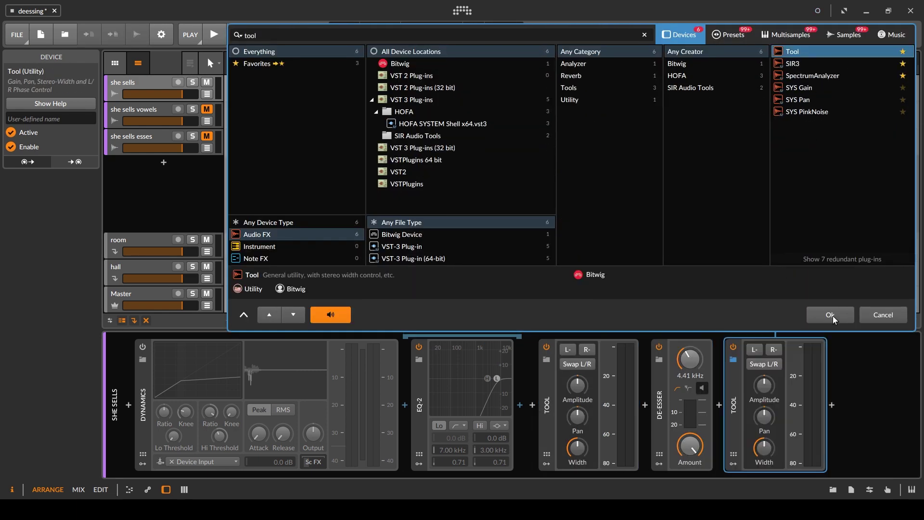
pyautogui.click(831, 317)
pyautogui.moveTo(583, 395); pyautogui.dragTo(579, 389)
pyautogui.press('Return')
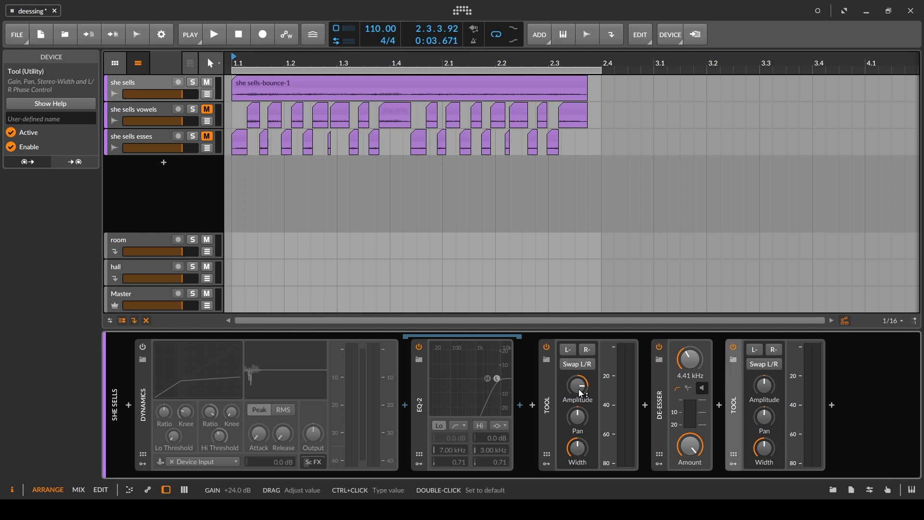
pyautogui.doubleClick(765, 385)
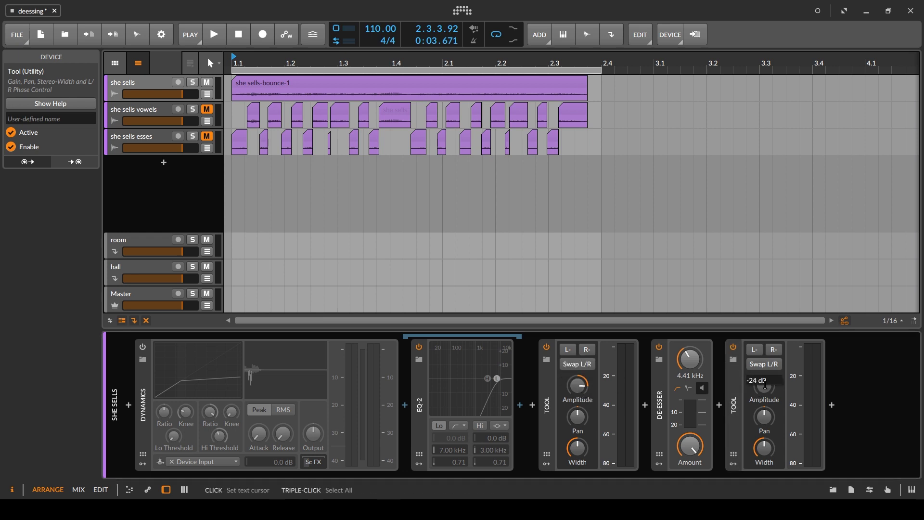
pyautogui.press('Return')
pyautogui.press('space')
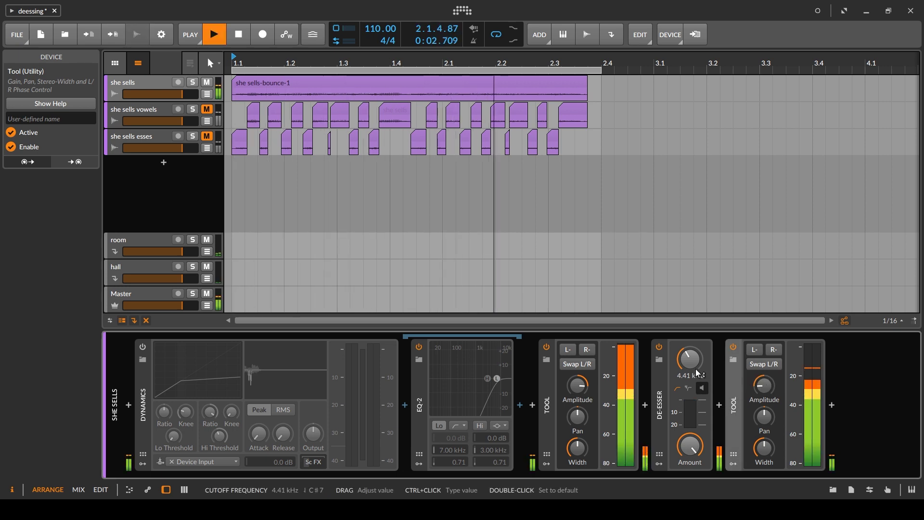
pyautogui.press('space')
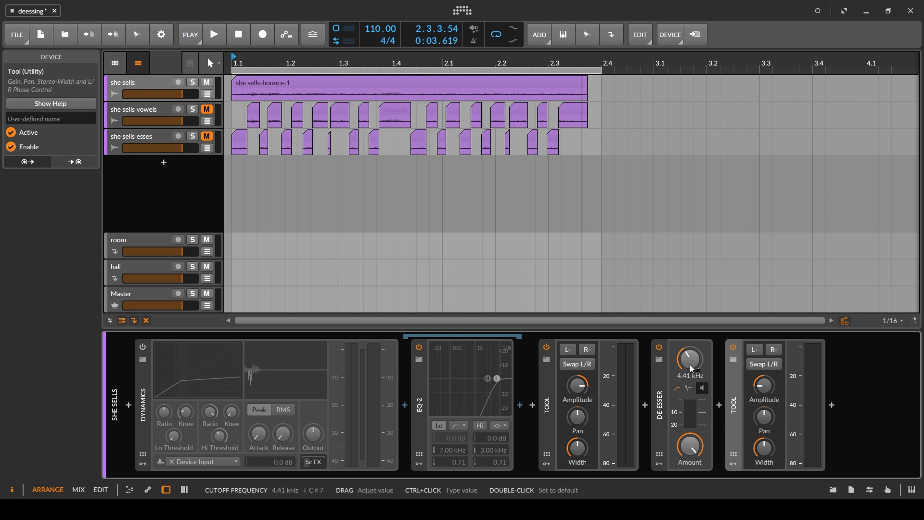
pyautogui.click(663, 412)
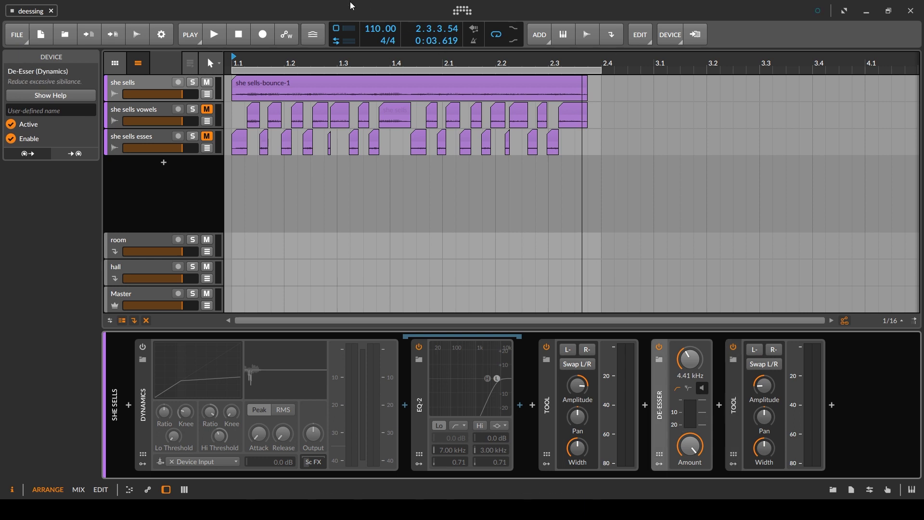
pyautogui.press('space')
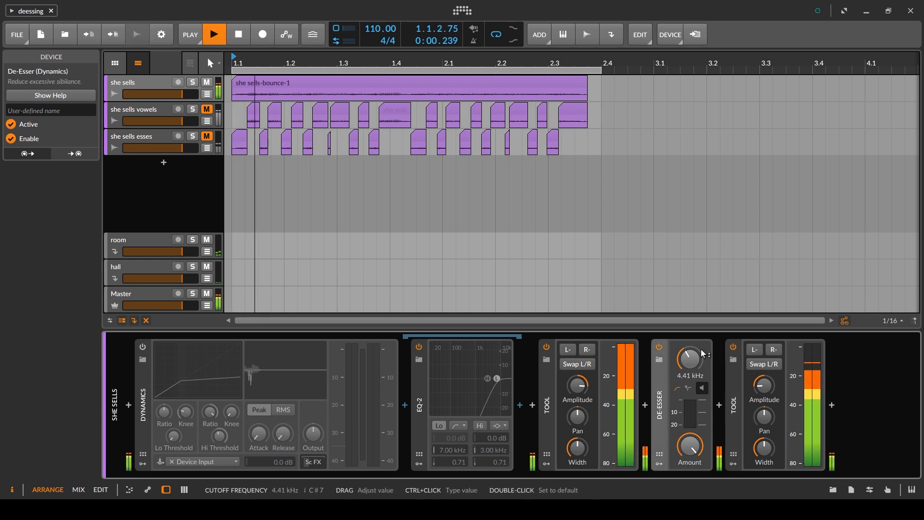
pyautogui.click(659, 347)
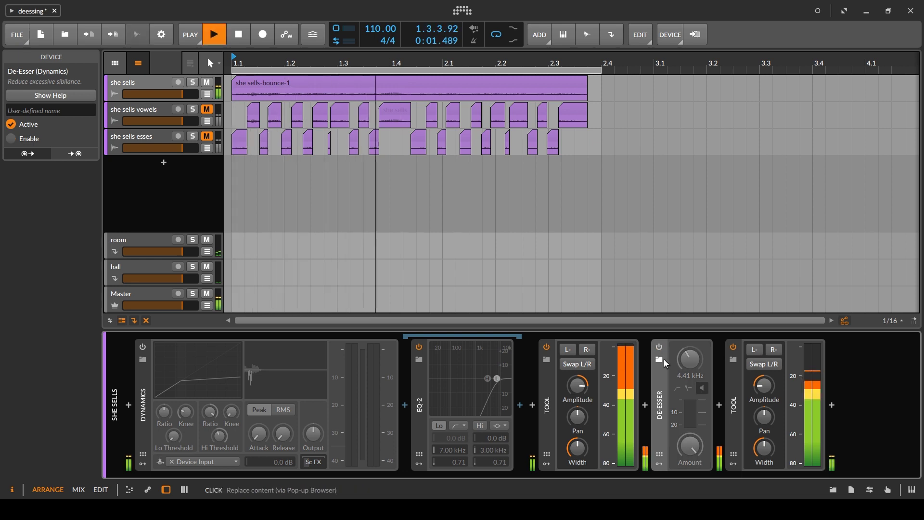
pyautogui.click(659, 347)
pyautogui.press('space')
pyautogui.press('space')
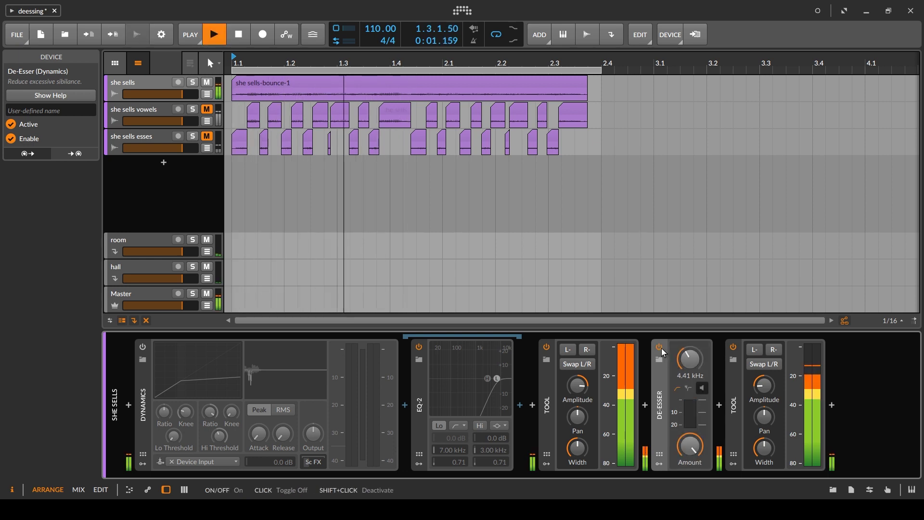
pyautogui.press('space')
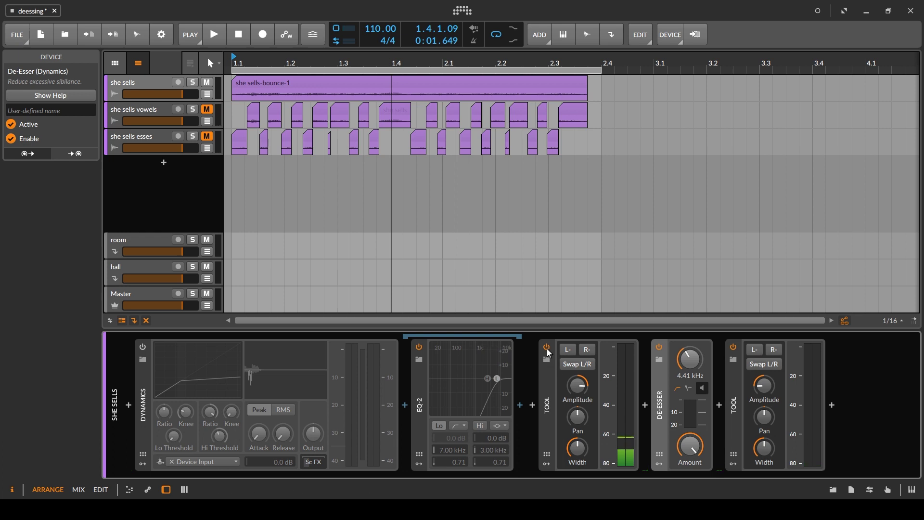
pyautogui.click(548, 347)
pyautogui.click(734, 347)
pyautogui.click(547, 389)
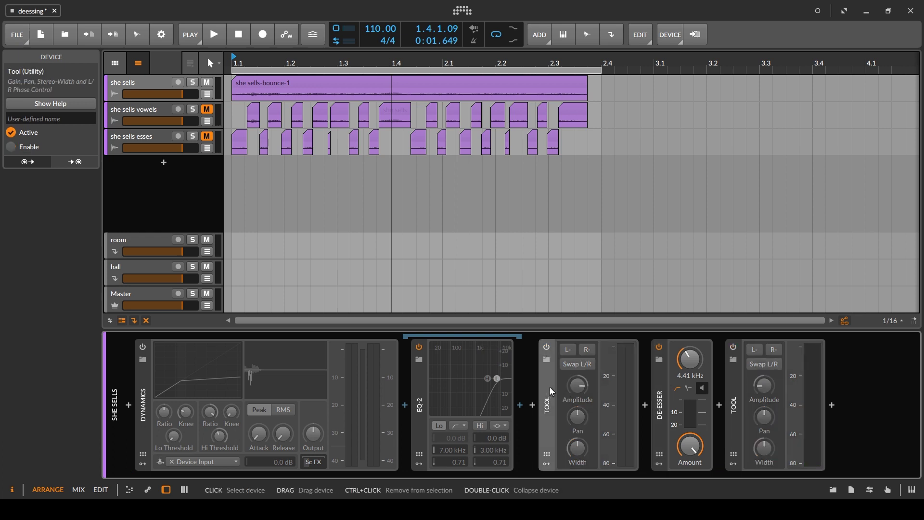
pyautogui.press('Delete')
pyautogui.click(618, 405)
pyautogui.press('Delete')
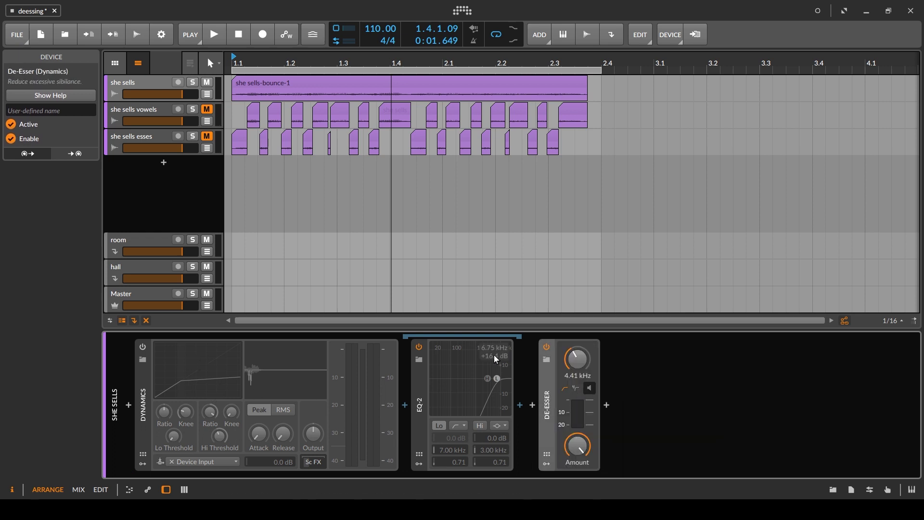
# - Switch off the De-Esser and play the vocal with only Dynamics active
pyautogui.click(547, 347)
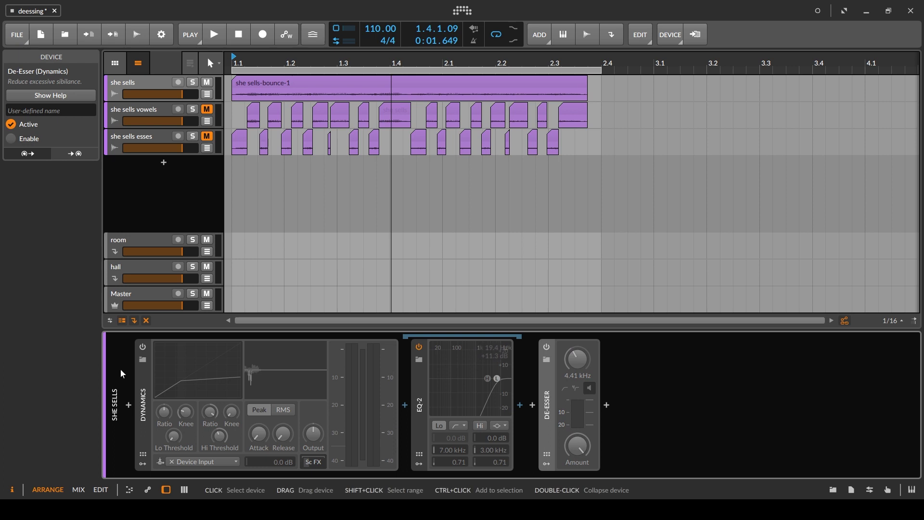
pyautogui.click(143, 347)
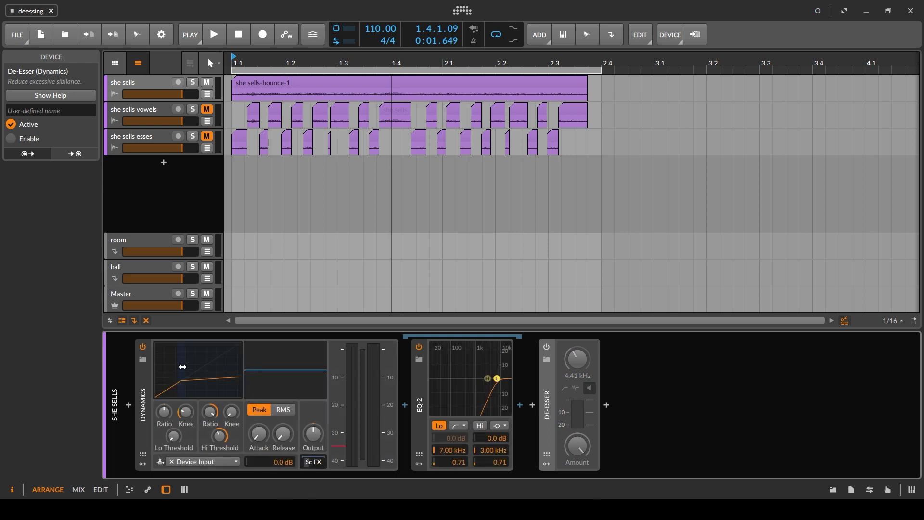
pyautogui.press('space')
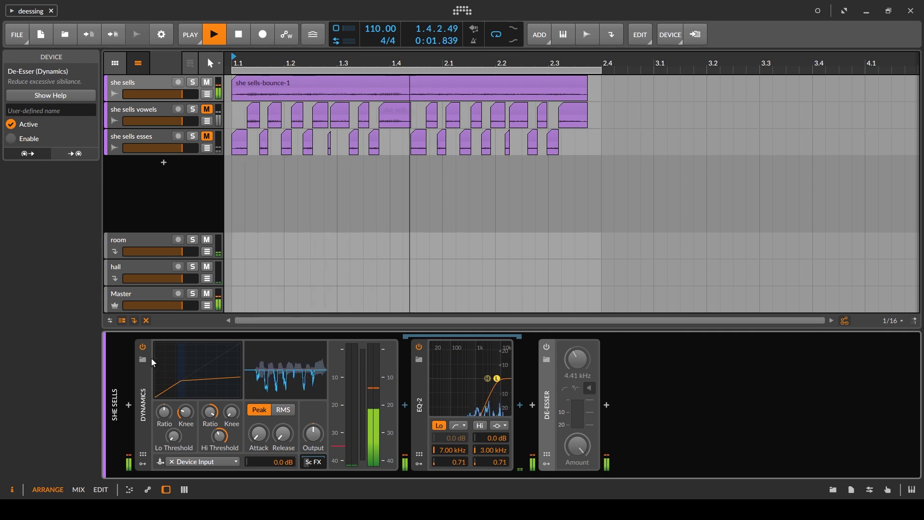
pyautogui.press('space')
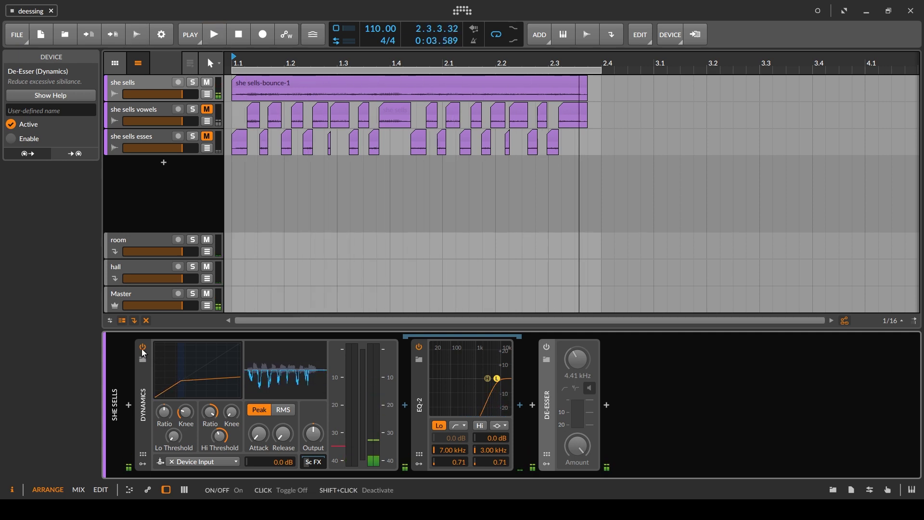
# - Compare with Dynamics bypassed, re-enable both devices, then delete the De-Esser
pyautogui.click(142, 348)
pyautogui.press('space')
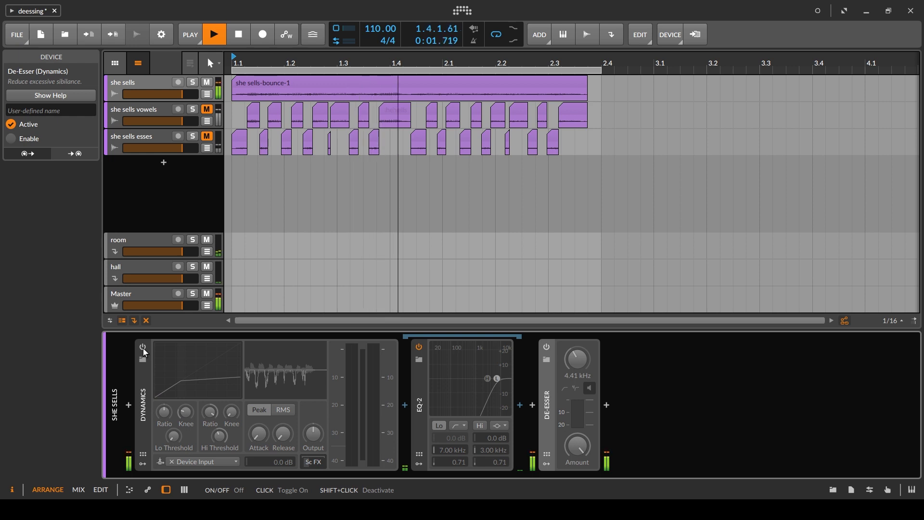
pyautogui.click(142, 348)
pyautogui.click(548, 346)
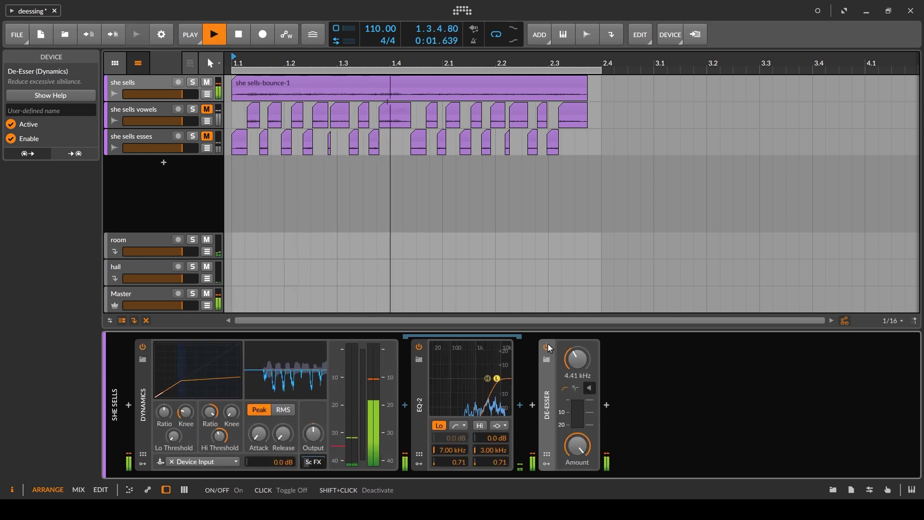
pyautogui.press('space')
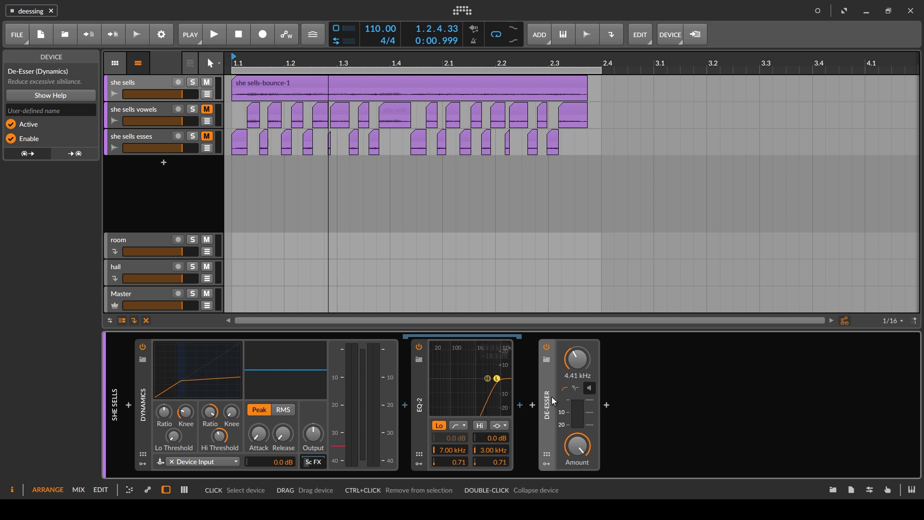
pyautogui.press('Delete')
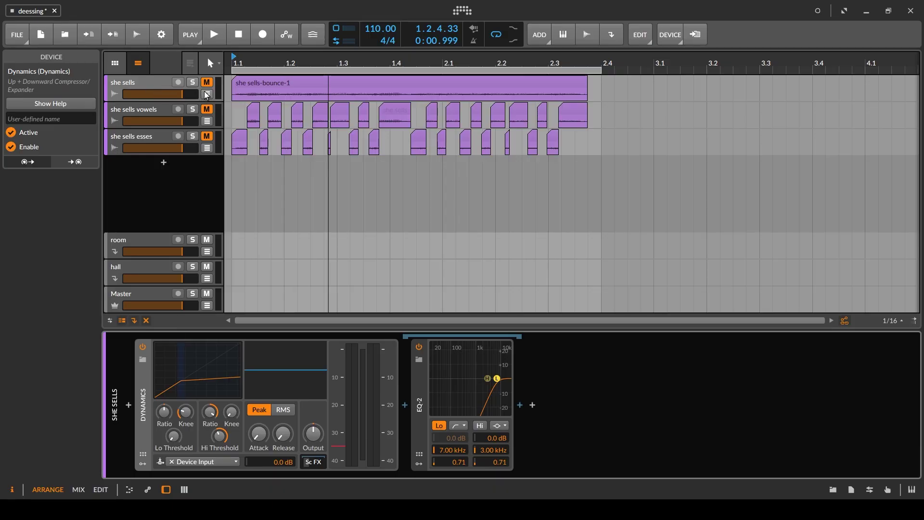
pyautogui.click(144, 82)
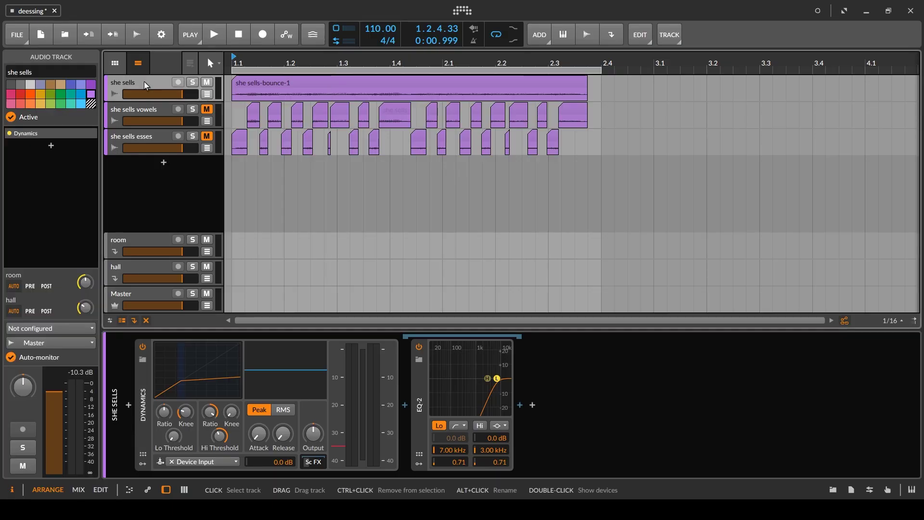
# - Duplicate the 'she sells' track and rename the copy 'she sells esses'
pyautogui.hotkey('ctrl', 'd')
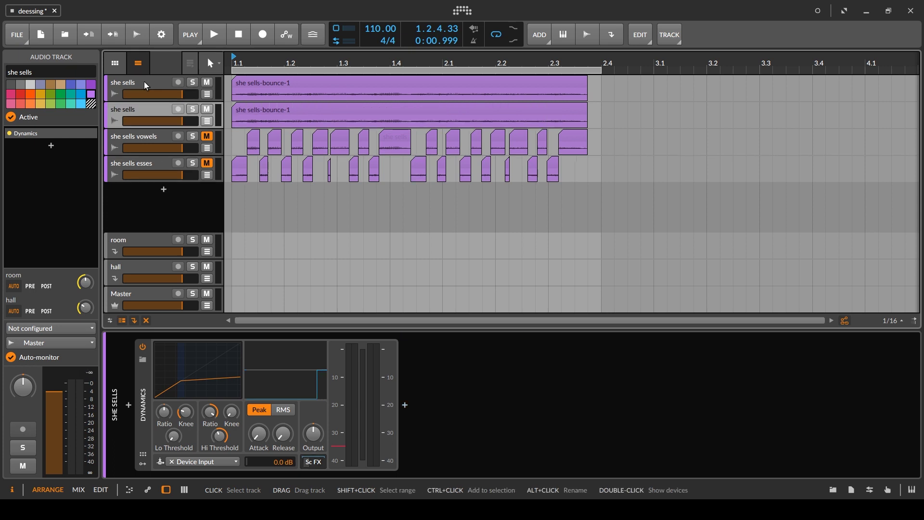
pyautogui.keyDown('alt'); pyautogui.click(138, 109); pyautogui.keyUp('alt')
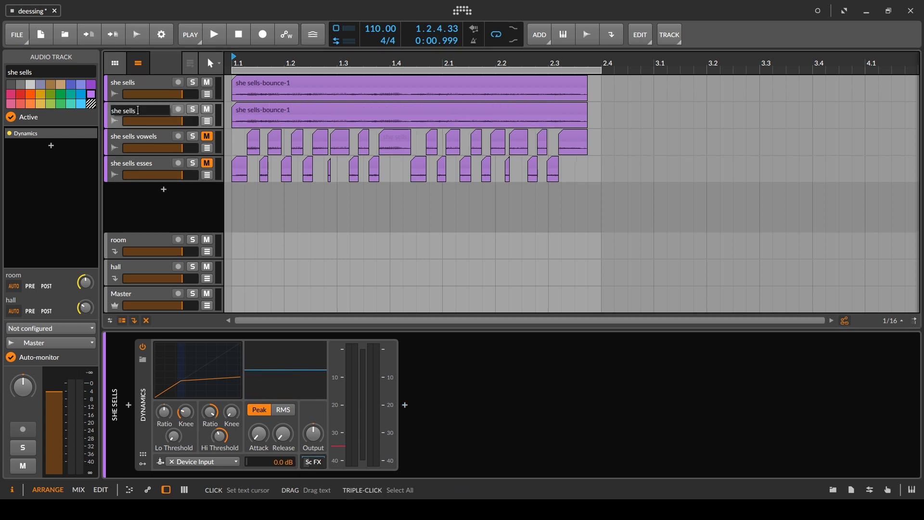
pyautogui.write('esses')
pyautogui.press('Return')
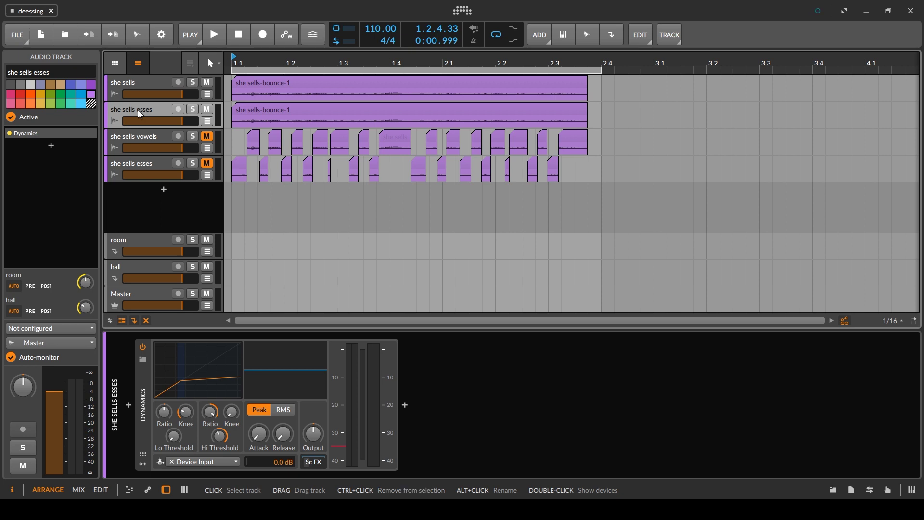
pyautogui.press('Delete')
# - Bypass Dynamics on the original track and collapse its sidechain FX chain
pyautogui.click(151, 90)
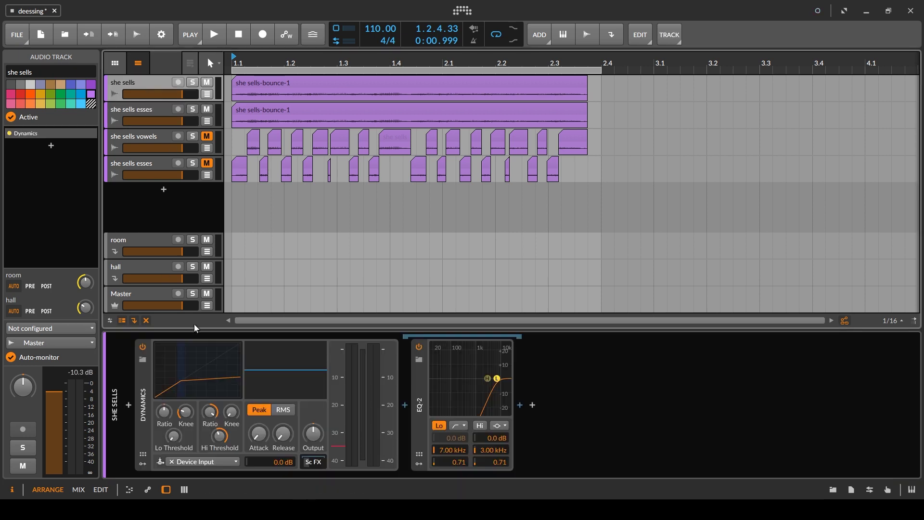
pyautogui.click(143, 346)
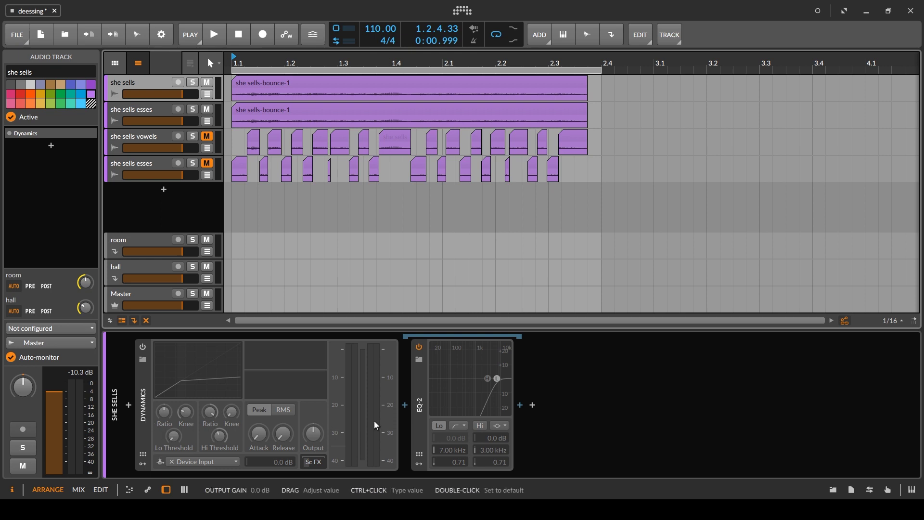
pyautogui.click(314, 462)
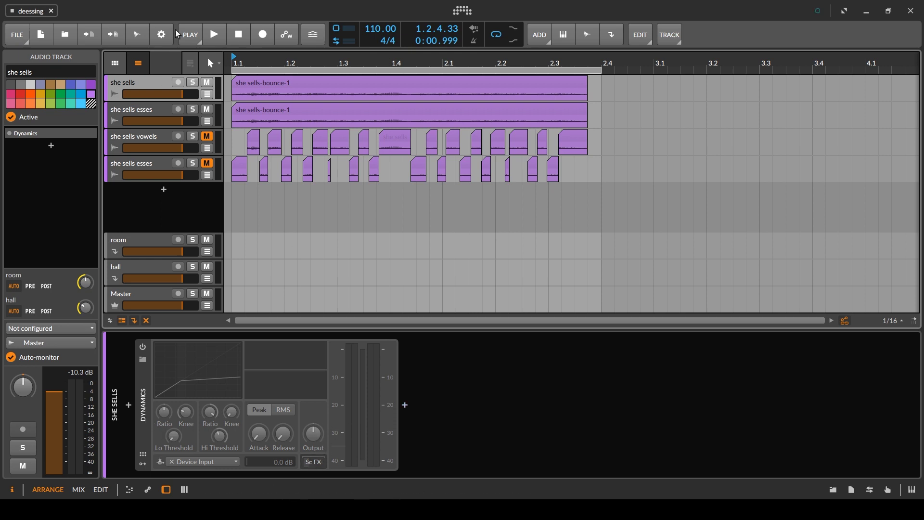
pyautogui.click(147, 111)
# - Insert a Tool on the empty chain with left-channel polarity inverted, and save
pyautogui.click(129, 405)
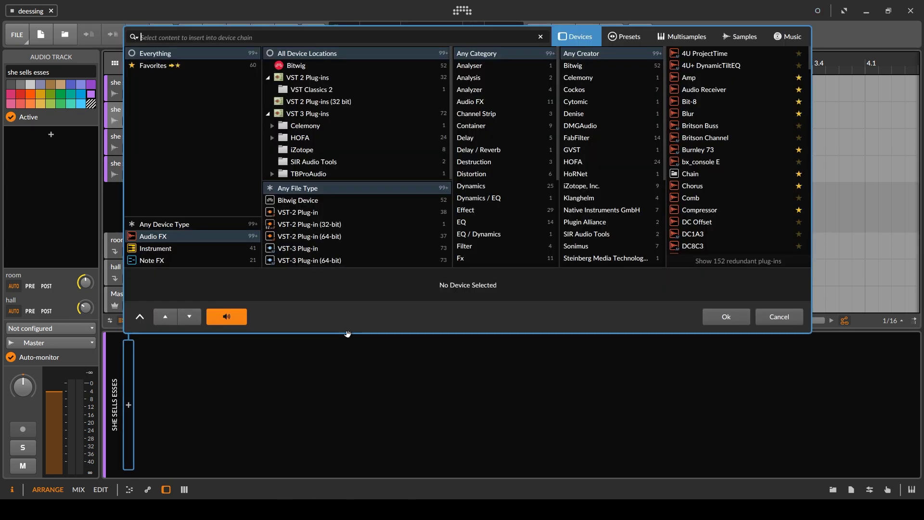
pyautogui.write('tool')
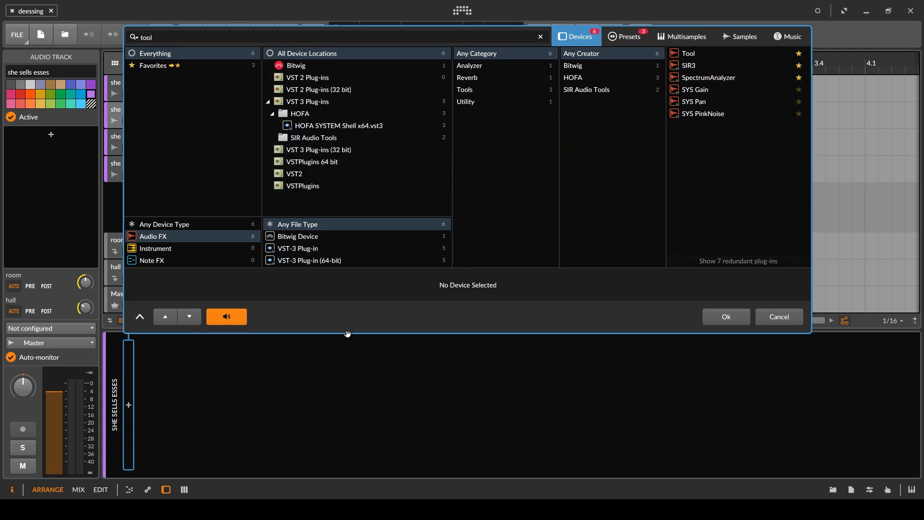
pyautogui.click(722, 56)
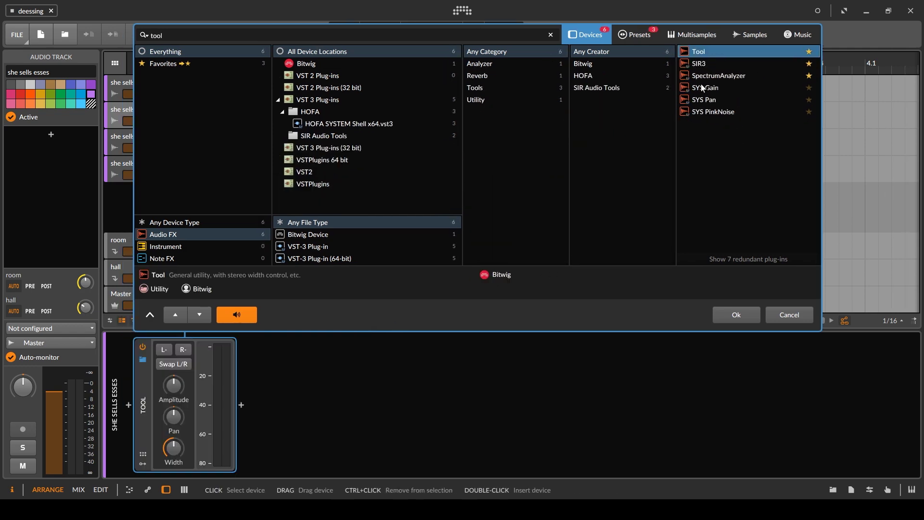
pyautogui.click(736, 316)
pyautogui.click(165, 350)
pyautogui.hotkey('ctrl', 's')
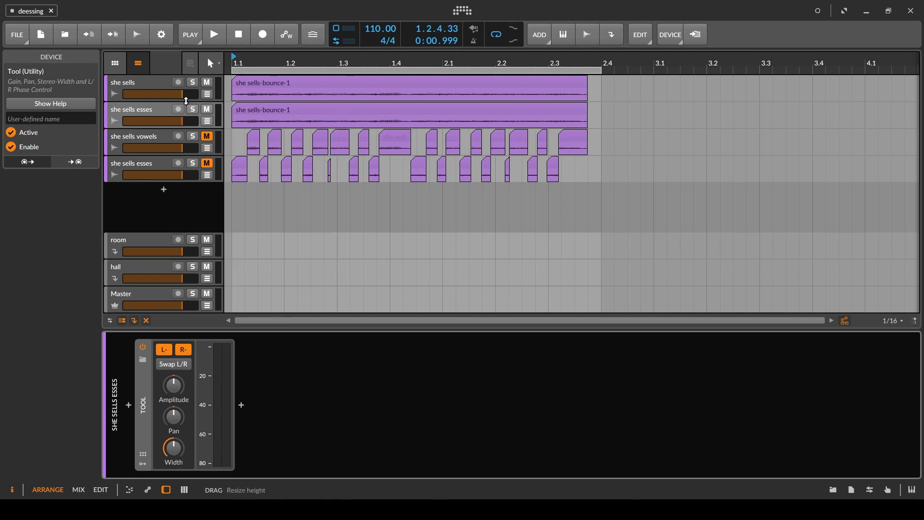
# - Audition the result, then insert a Gate device before the Tool
pyautogui.press('space')
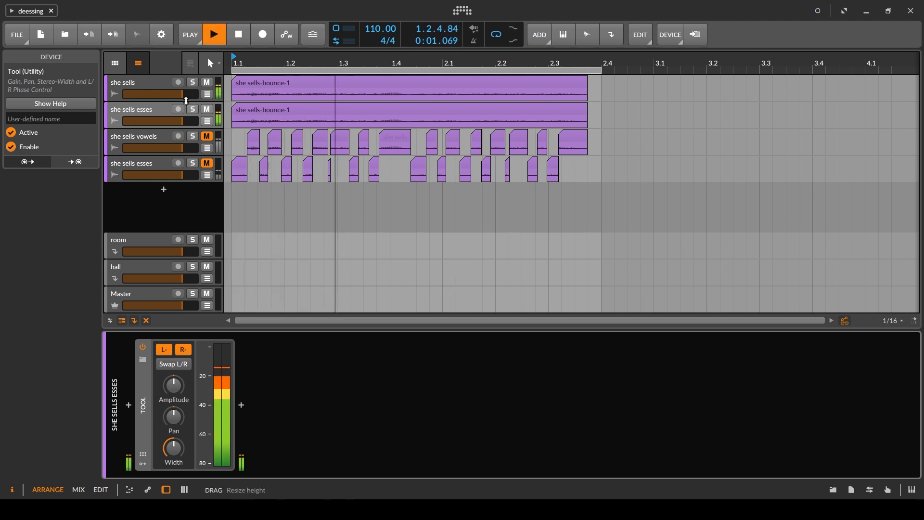
pyautogui.press('space')
pyautogui.press('b')
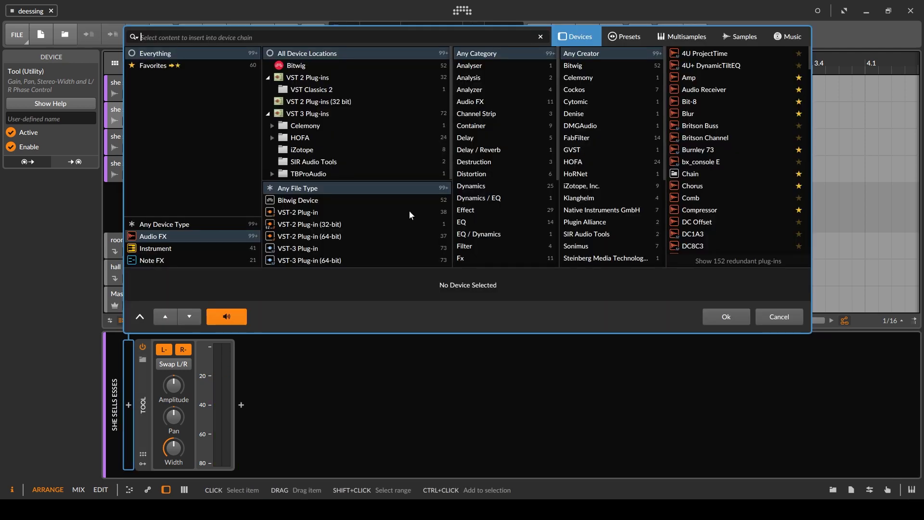
pyautogui.write('gate')
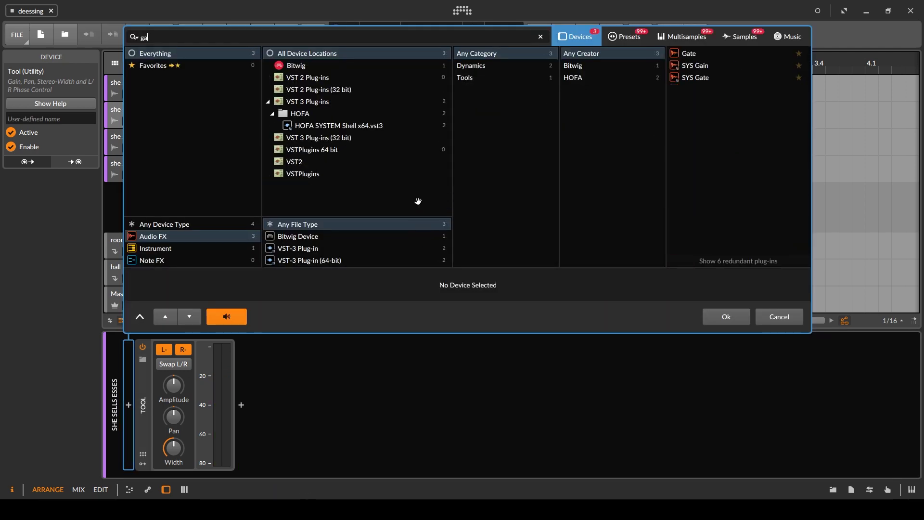
pyautogui.click(697, 56)
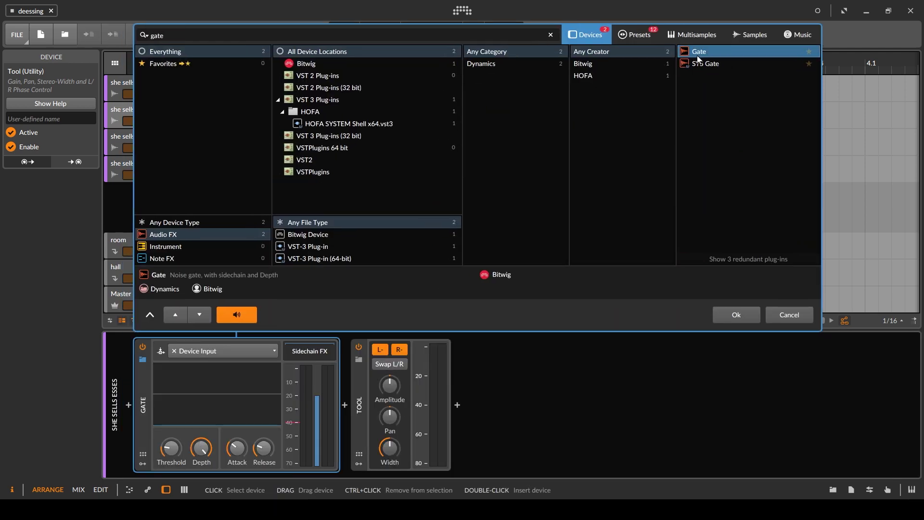
pyautogui.click(737, 314)
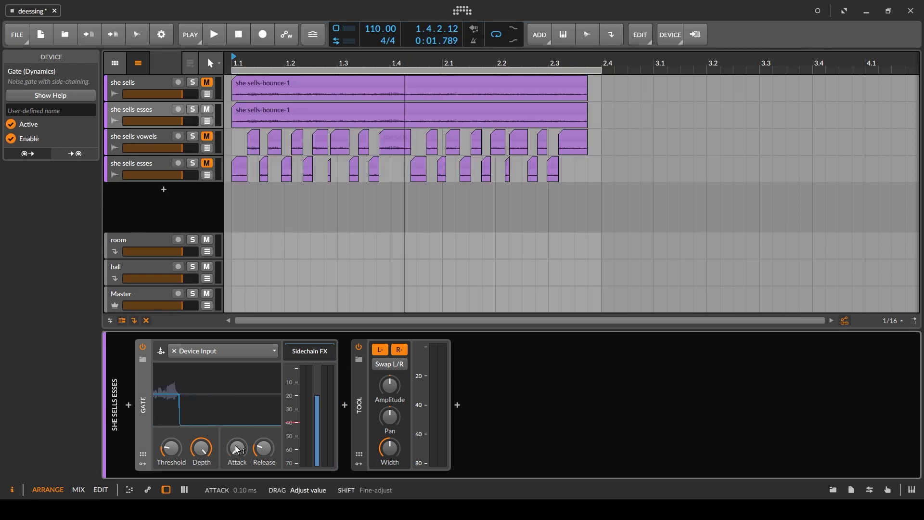
# - Set the Gate release to 5 ms and save the project
pyautogui.moveTo(264, 448)
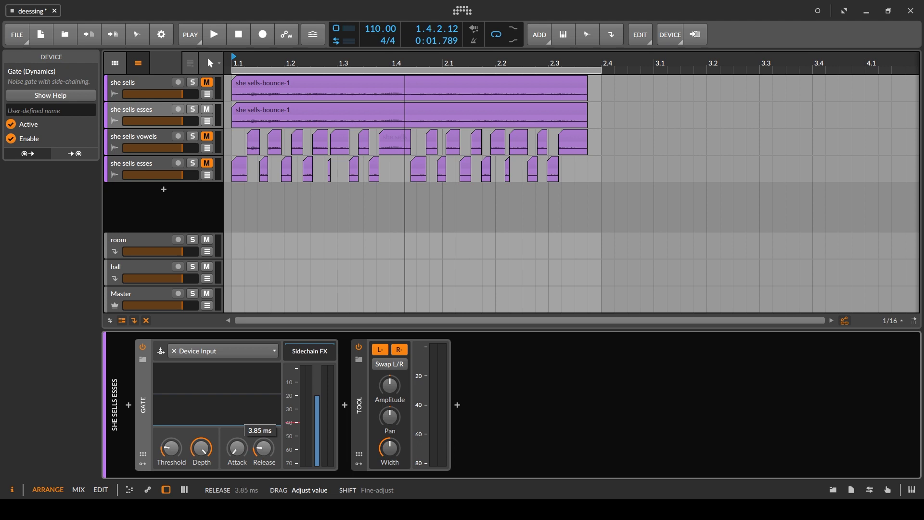
pyautogui.doubleClick(263, 448)
pyautogui.write('5 m')
pyautogui.press('Return')
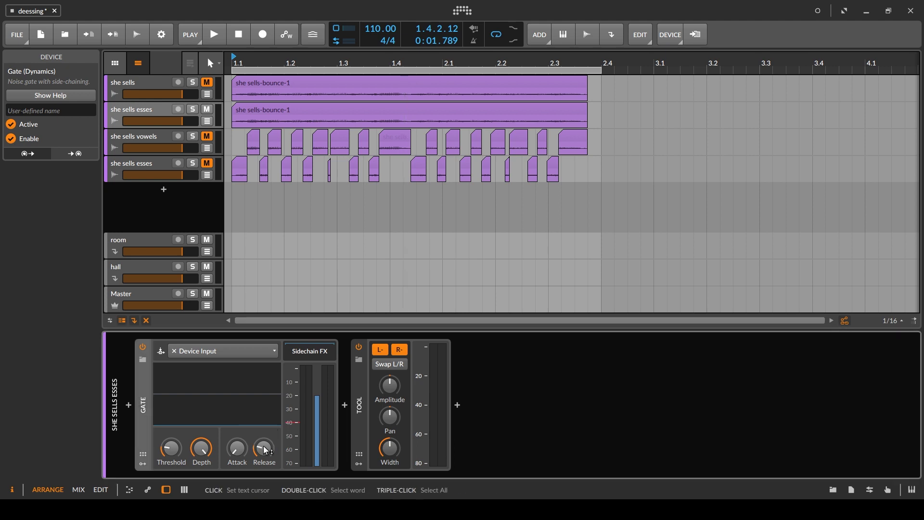
pyautogui.hotkey('ctrl', 's')
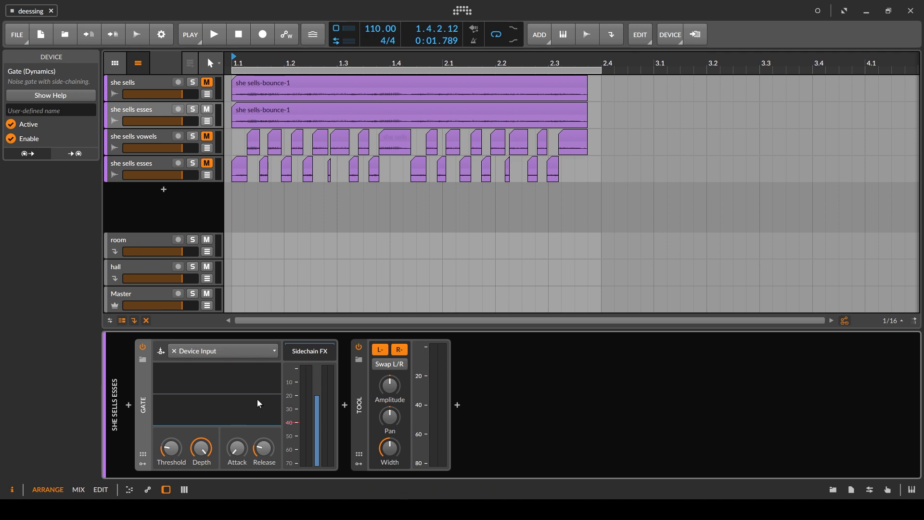
pyautogui.click(304, 358)
# - Add EQ-2 to the Gate sidechain with its low-cut band enabled at 7.00 kHz
pyautogui.click(345, 404)
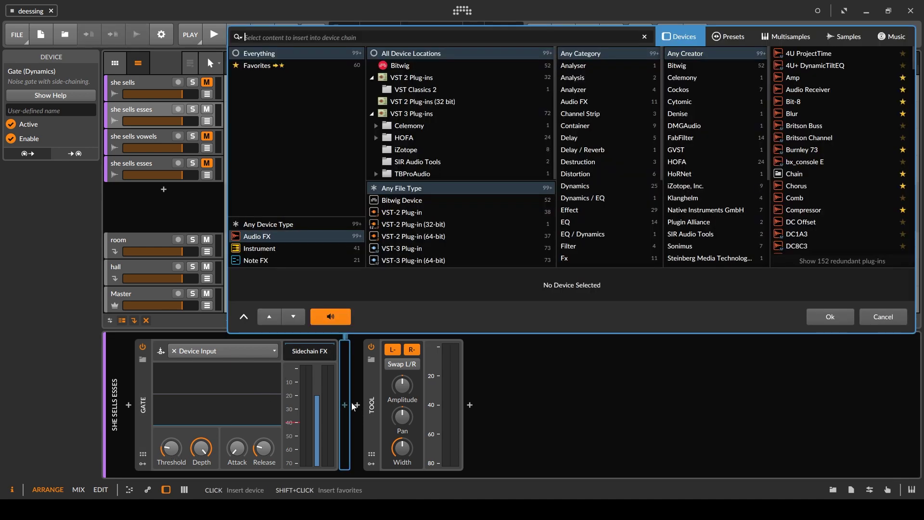
pyautogui.write('eq')
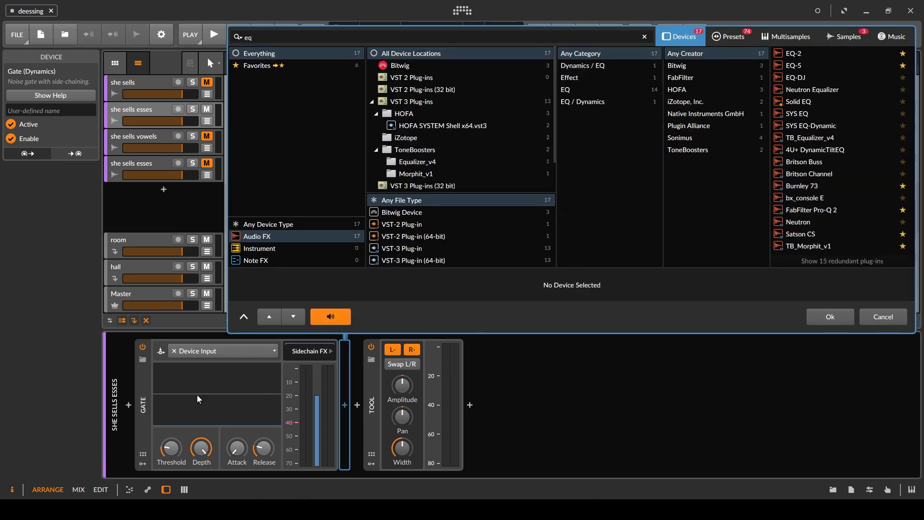
pyautogui.press('Down')
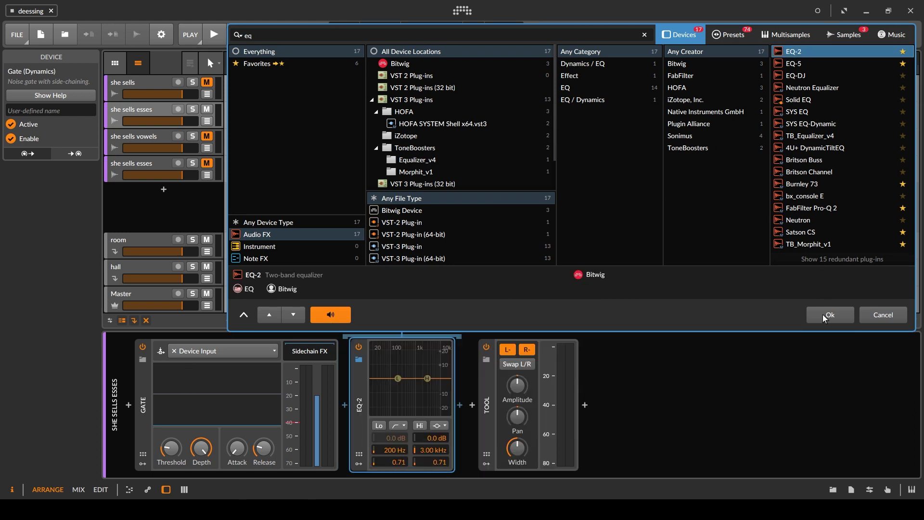
pyautogui.press('Return')
pyautogui.click(379, 425)
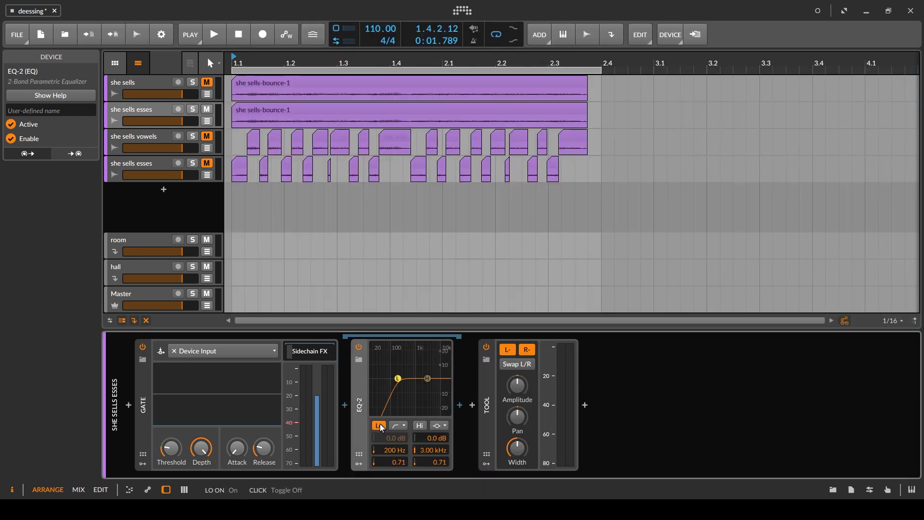
pyautogui.keyDown('ctrl'); pyautogui.click(393, 450); pyautogui.keyUp('ctrl')
pyautogui.write('7')
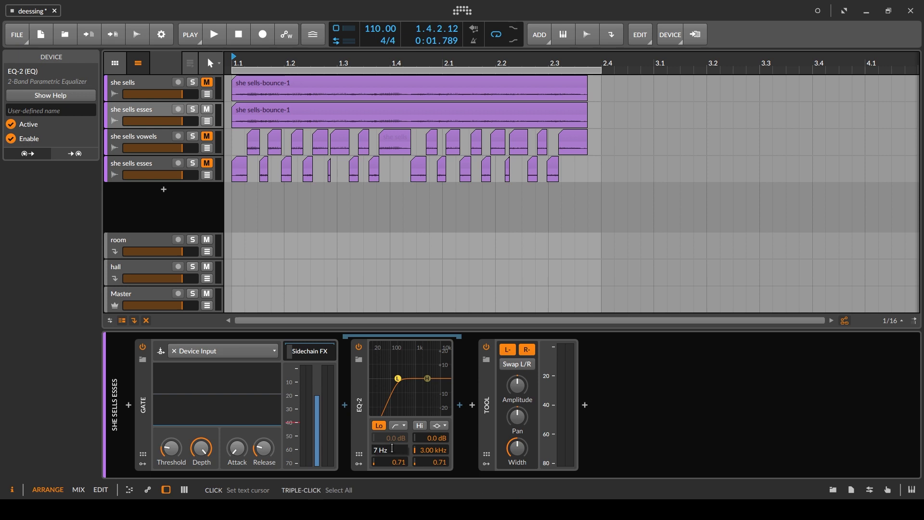
pyautogui.write('000')
pyautogui.press('Return')
# - Lower the Gate threshold to about -30.1 dB while listening, then save
pyautogui.press('space')
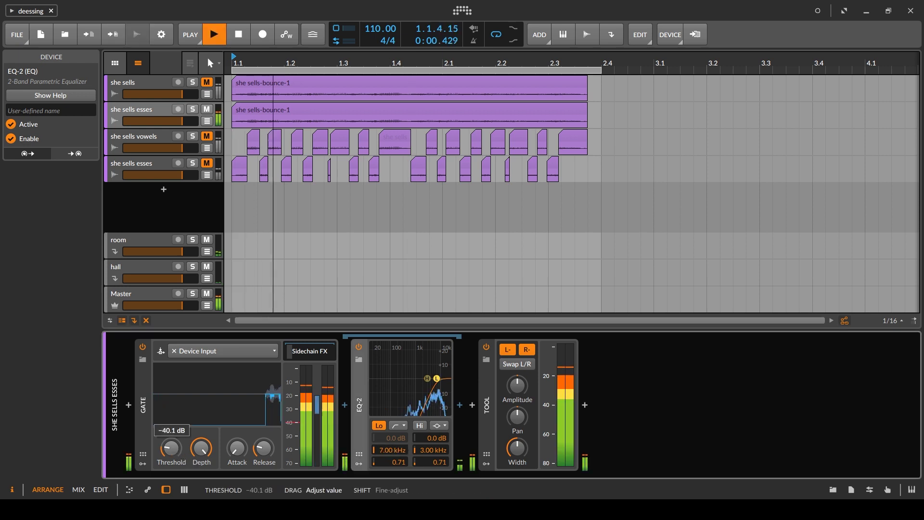
pyautogui.moveTo(170, 448); pyautogui.dragTo(174, 453)
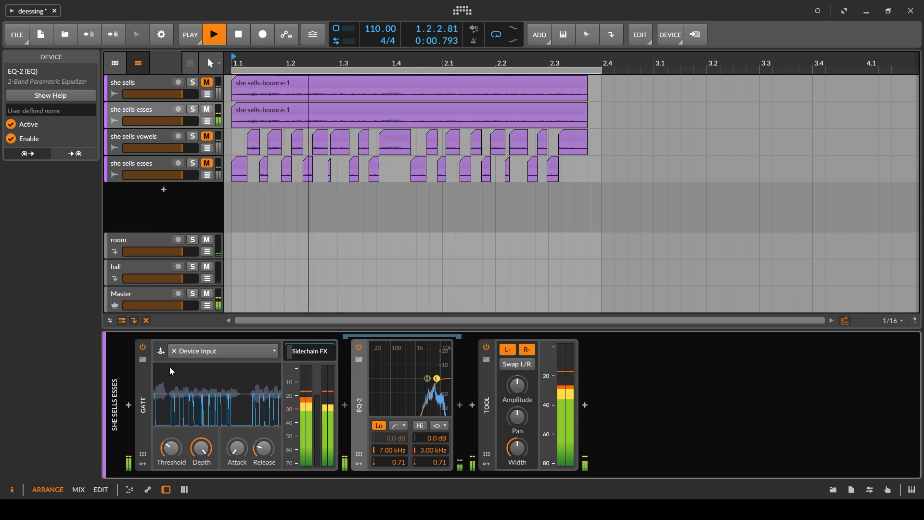
pyautogui.press('space')
pyautogui.hotkey('ctrl', 's')
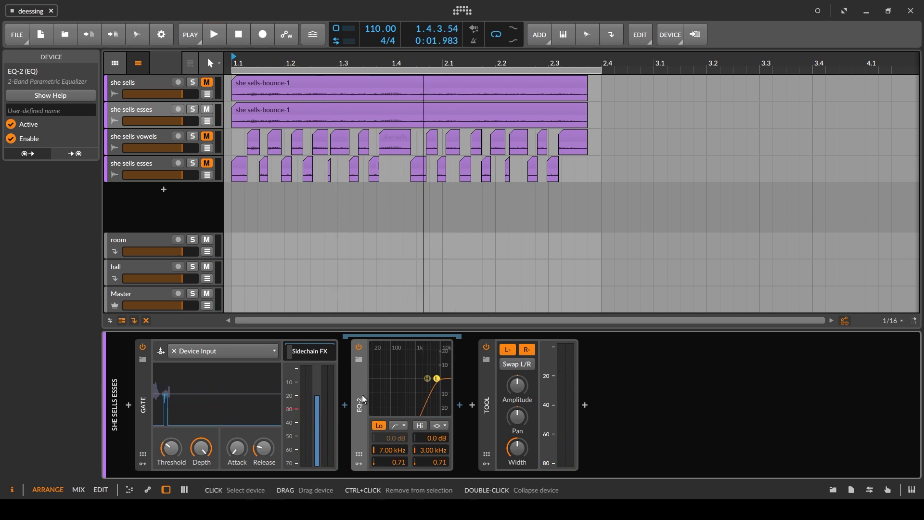
# - Switch from the she sells track to the esses track and audition the esses
pyautogui.click(129, 85)
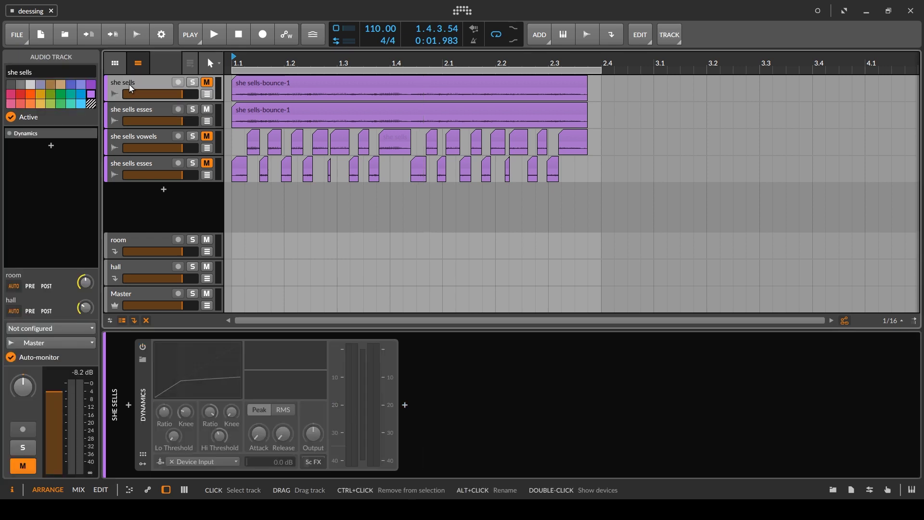
pyautogui.click(155, 110)
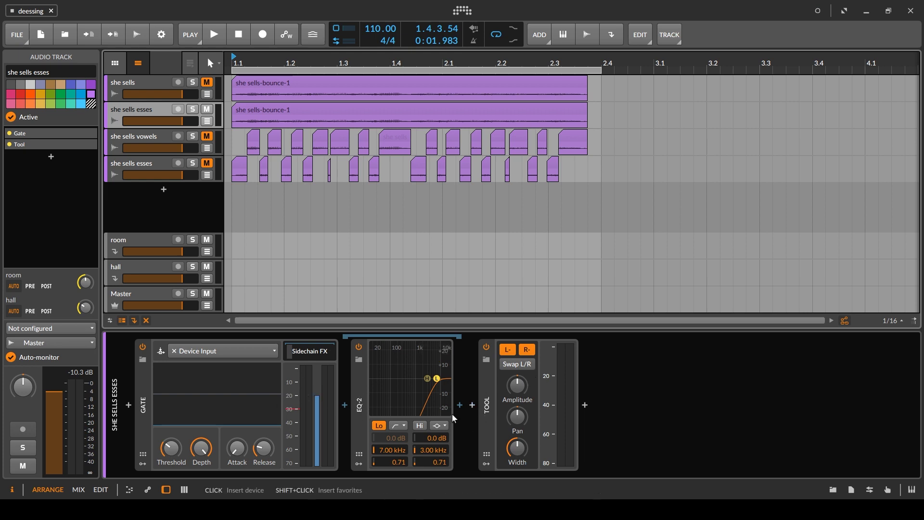
pyautogui.press('space')
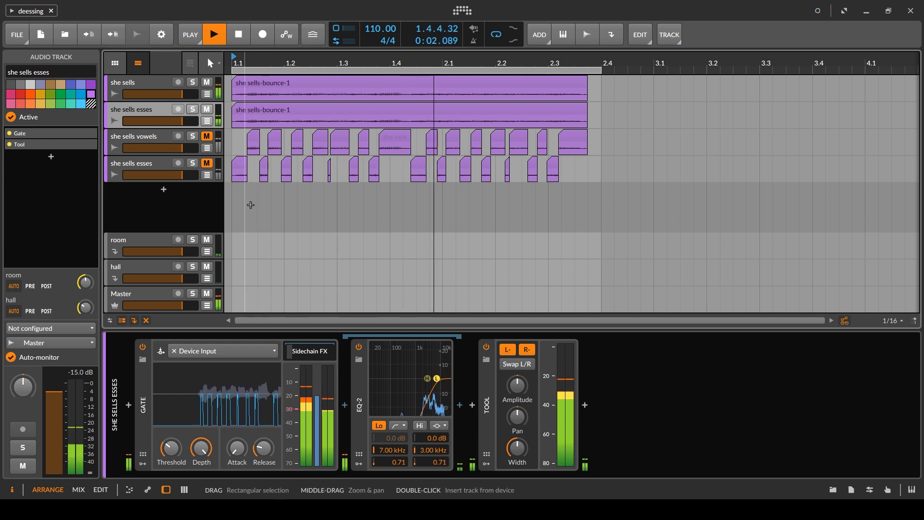
pyautogui.press('space')
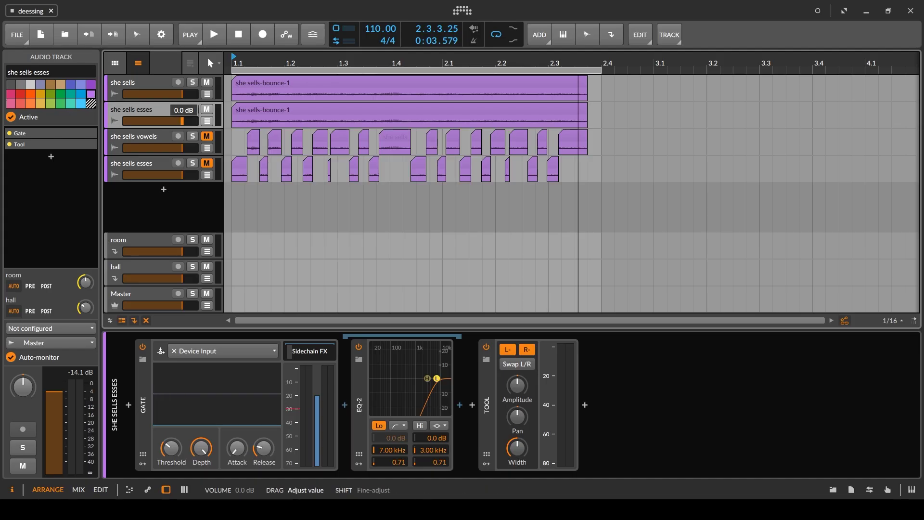
# - Lower the she sells esses volume to about -14.3 dB while listening, then save
pyautogui.moveTo(170, 121); pyautogui.dragTo(159, 124)
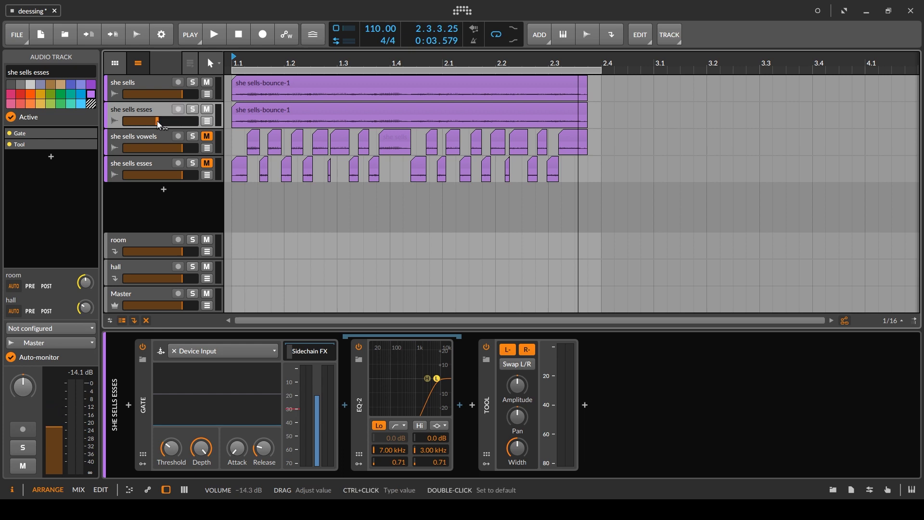
pyautogui.moveTo(159, 124)
pyautogui.mouseDown()
pyautogui.moveTo(123, 125)
pyautogui.moveTo(173, 125)
pyautogui.mouseUp()
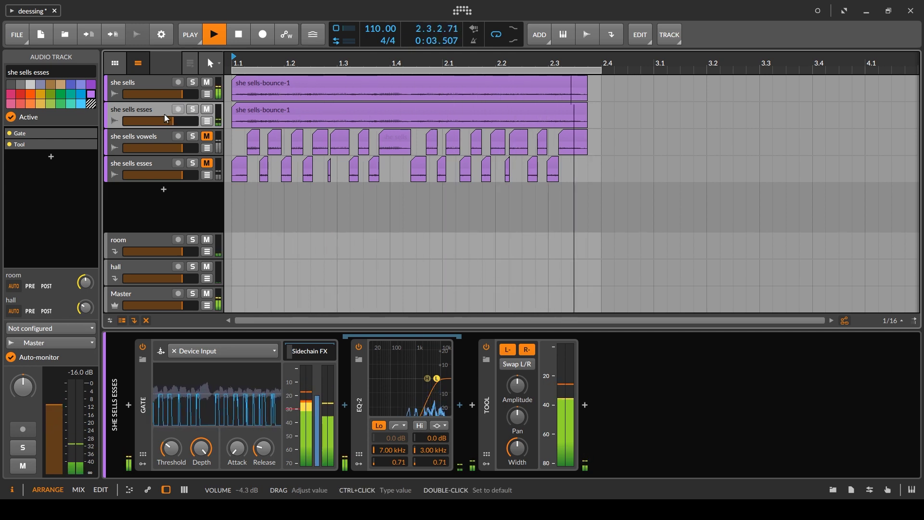
pyautogui.press('space')
pyautogui.hotkey('ctrl', 's')
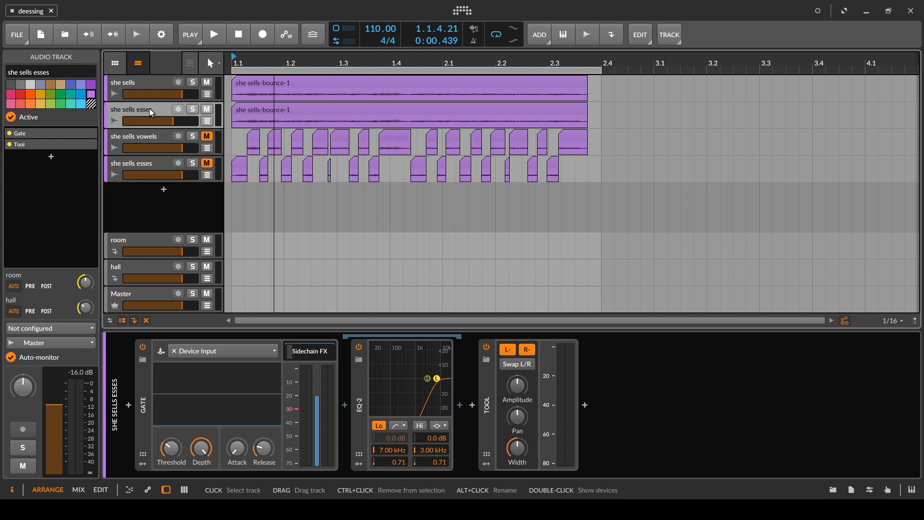
pyautogui.click(146, 415)
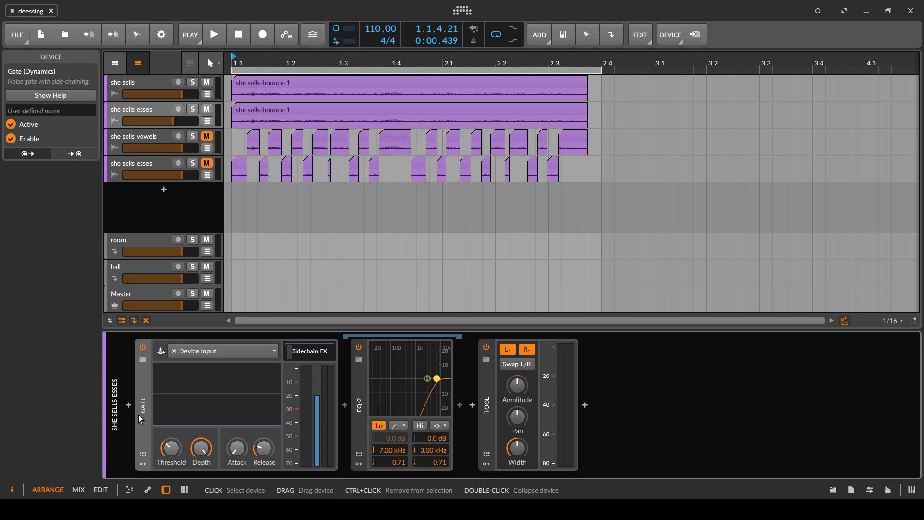
# - Delete the Gate, EQ-2 and bounced esses track, mute she sells and unmute vowels and esses
pyautogui.press('Delete')
pyautogui.click(299, 294)
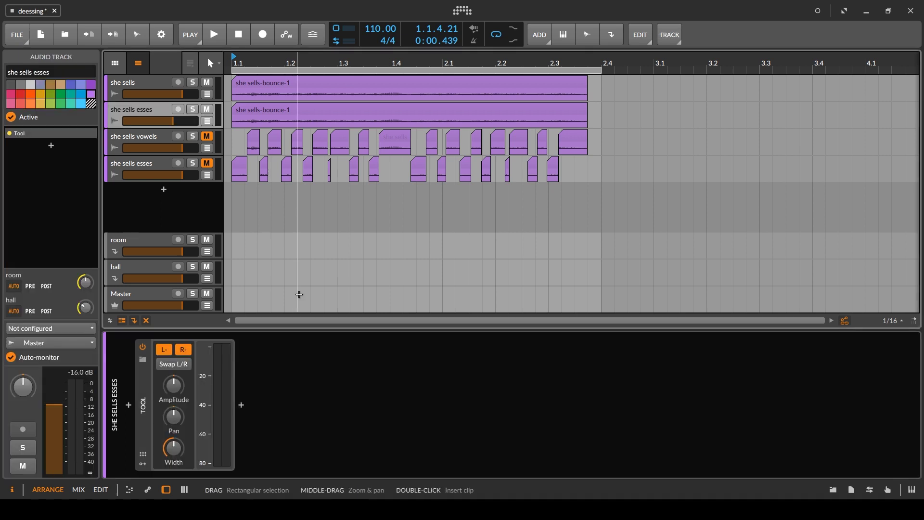
pyautogui.press('Delete')
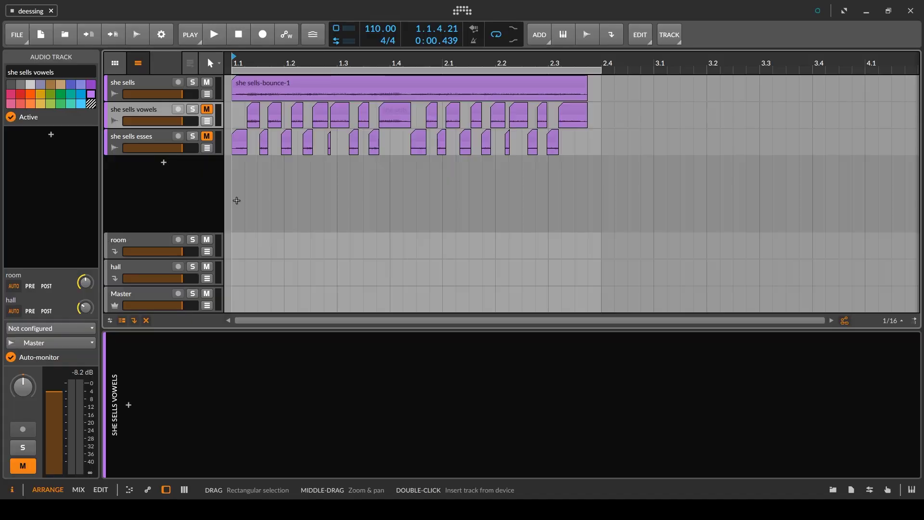
pyautogui.click(207, 83)
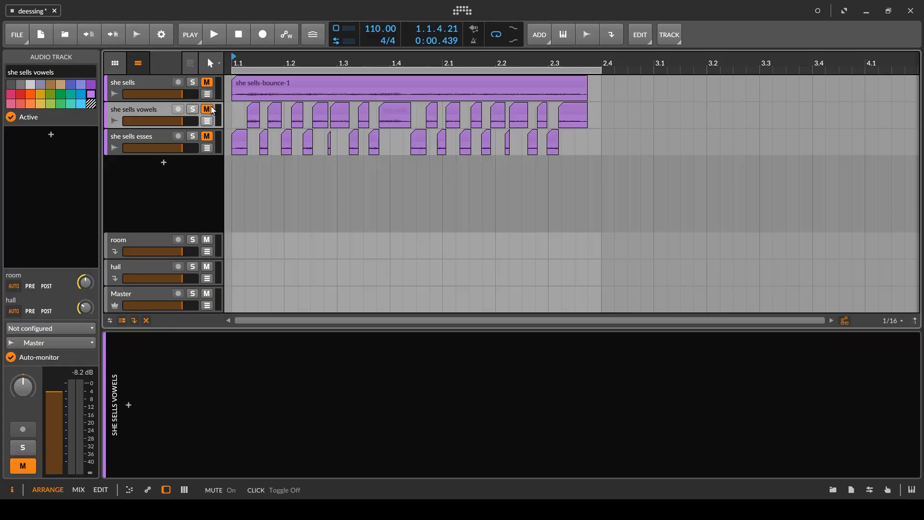
pyautogui.moveTo(212, 110); pyautogui.dragTo(209, 137)
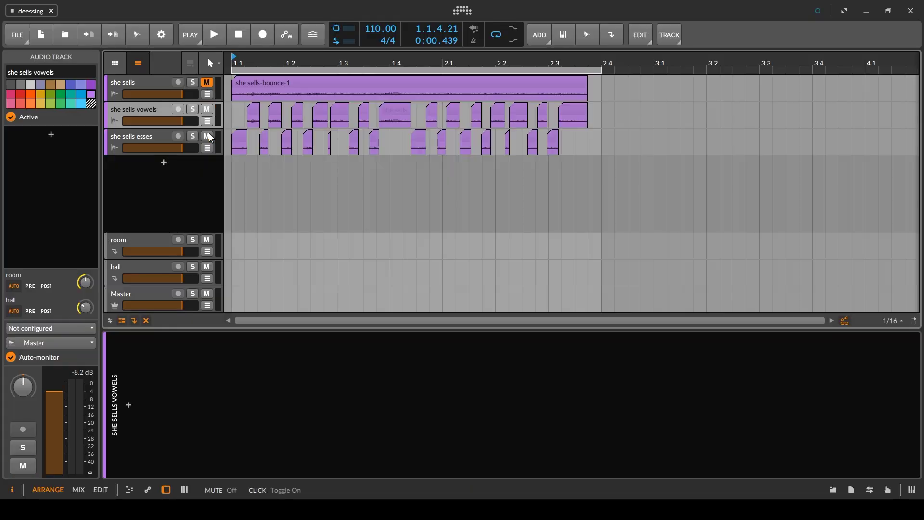
pyautogui.click(210, 143)
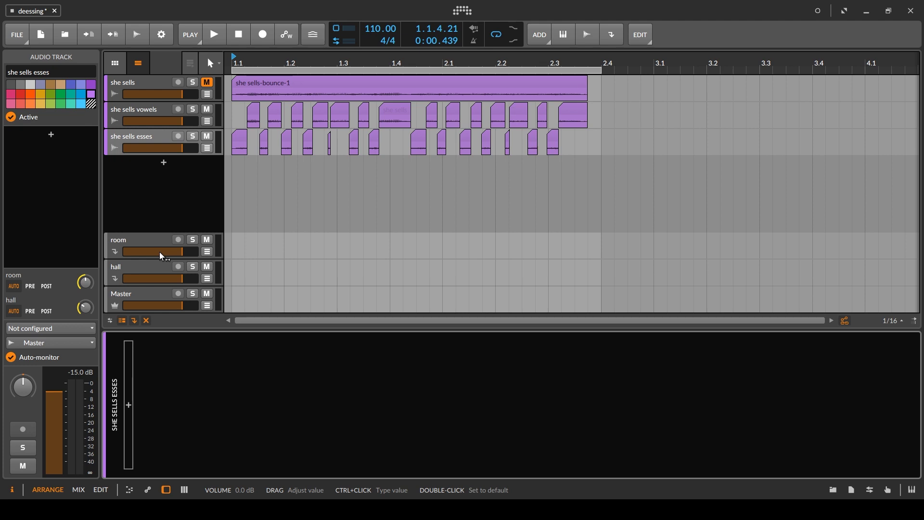
pyautogui.hotkey('ctrl', 's')
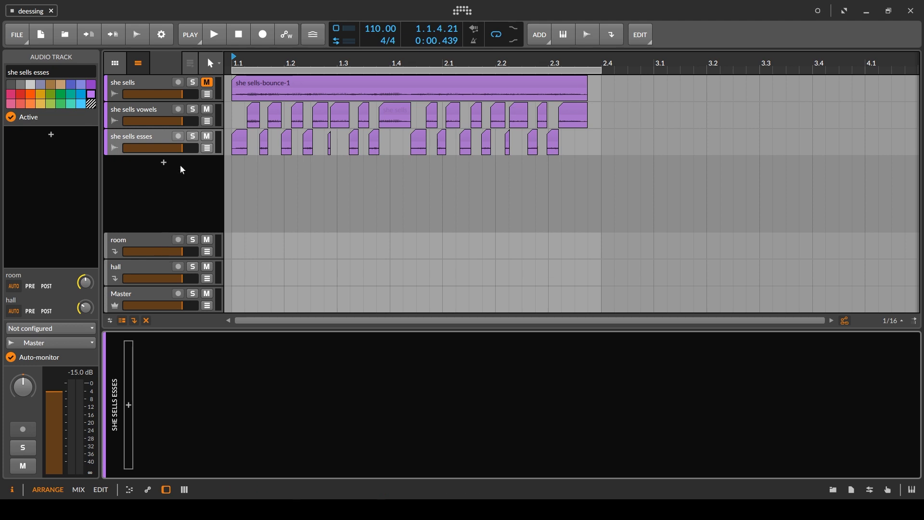
pyautogui.hotkey('ctrl', 's')
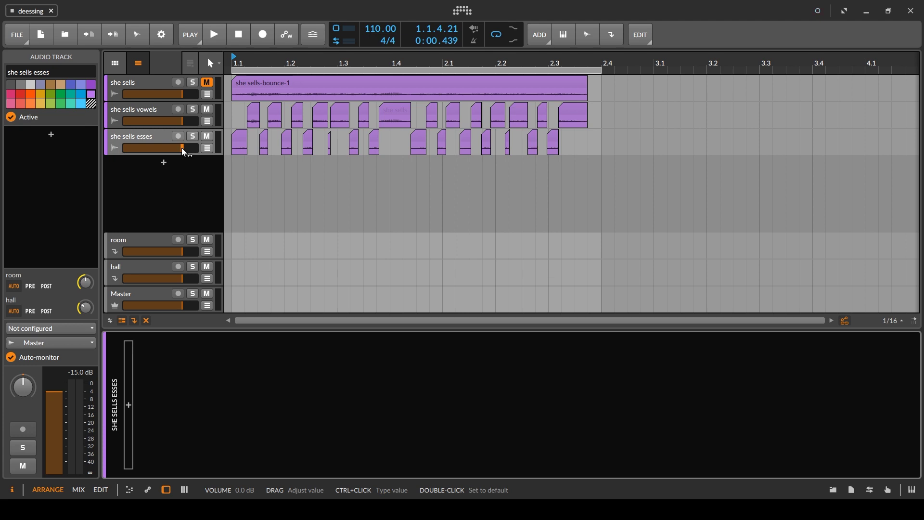
# - Lower the split esses volume to about -8.5 dB during playback and save
pyautogui.press('space')
pyautogui.moveTo(183, 150); pyautogui.dragTo(165, 149)
pyautogui.press('space')
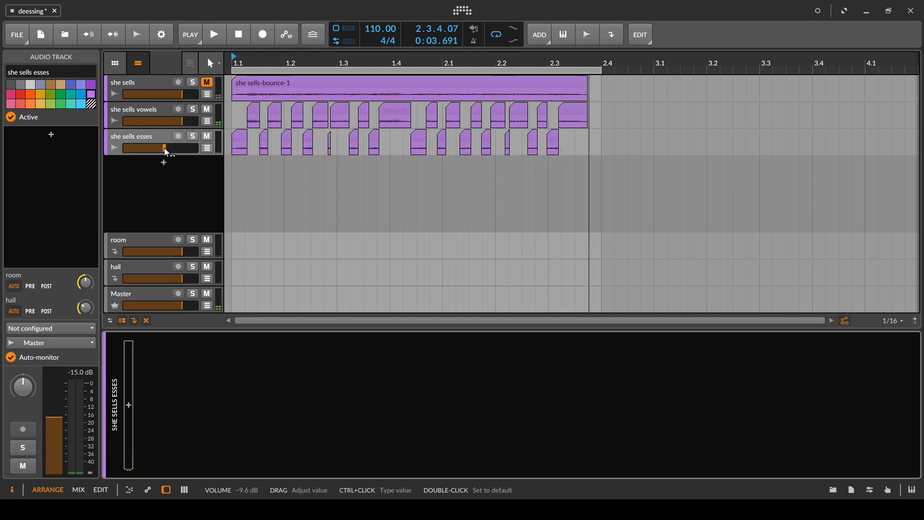
pyautogui.hotkey('ctrl', 's')
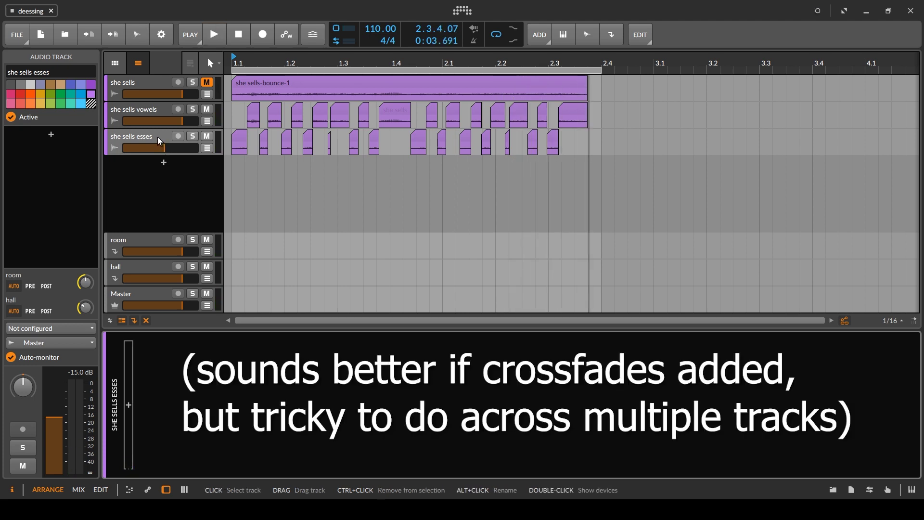
# - Mute the vowels and esses tracks and unmute the original she sells track
pyautogui.click(157, 137)
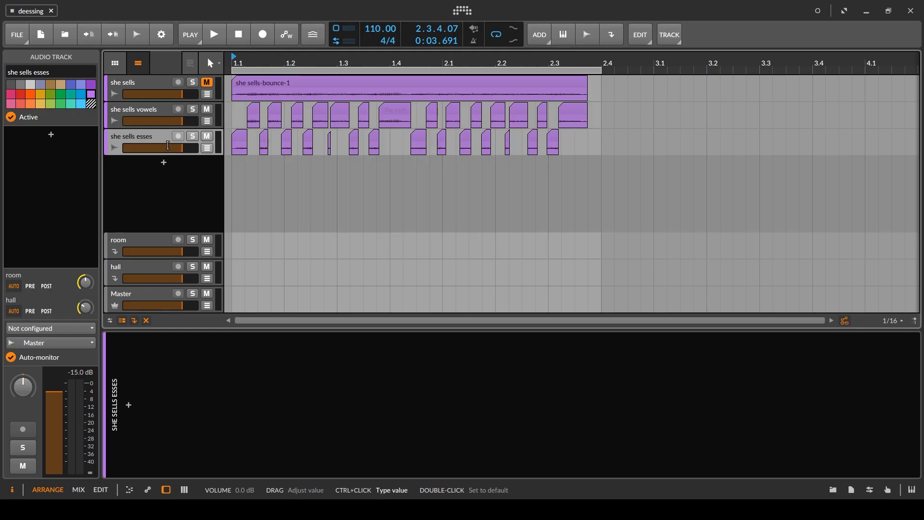
pyautogui.keyDown('ctrl'); pyautogui.click(166, 112); pyautogui.keyUp('ctrl')
pyautogui.press('m')
pyautogui.click(145, 86)
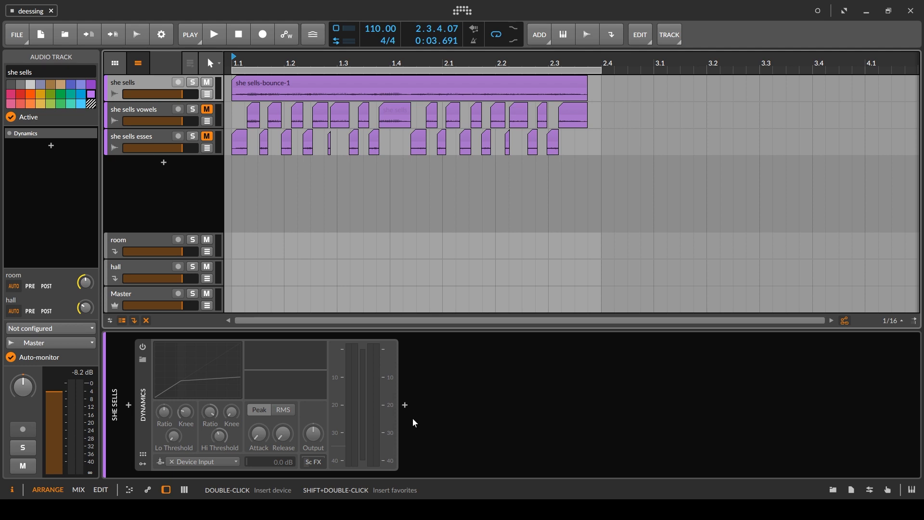
# - Add an EQ-2 after Dynamics with its high band at 5.00 kHz, Q 0.46, and save
pyautogui.click(405, 406)
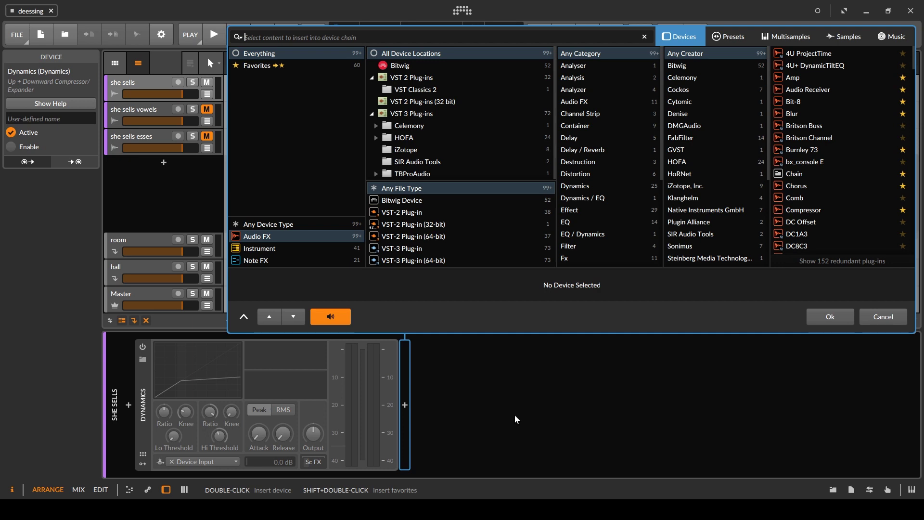
pyautogui.write('eq')
pyautogui.press('Down')
pyautogui.press('Return')
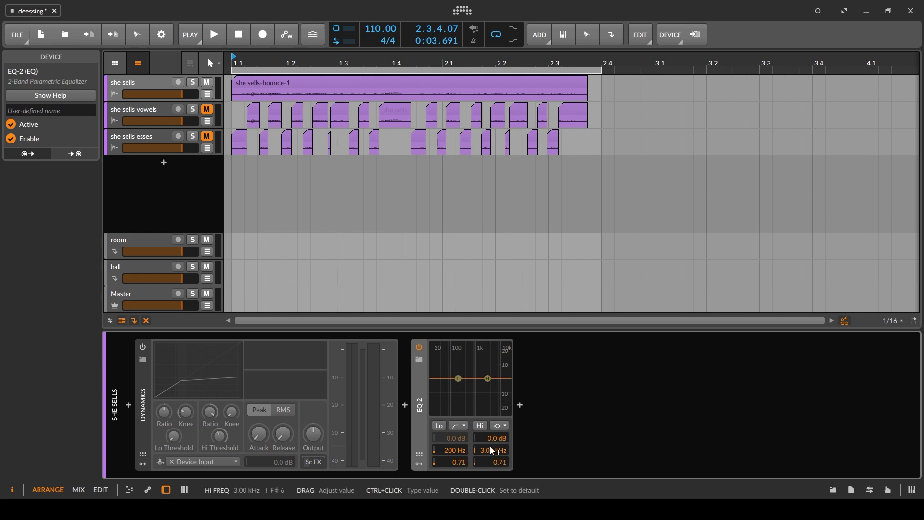
pyautogui.doubleClick(493, 450)
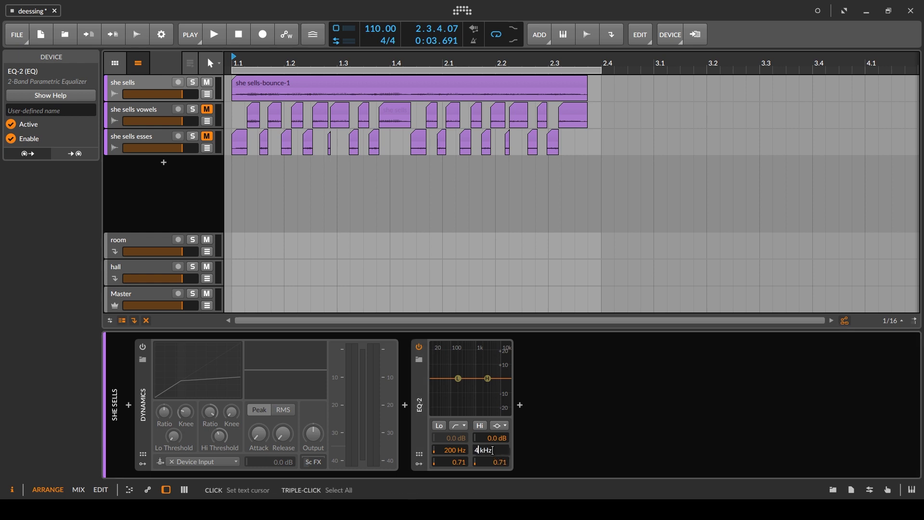
pyautogui.press('Return')
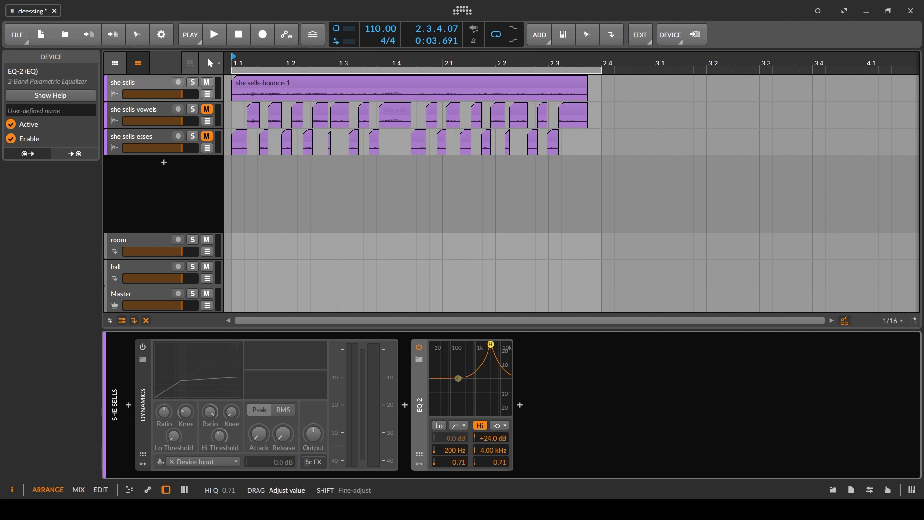
pyautogui.moveTo(498, 462); pyautogui.dragTo(498, 476)
pyautogui.doubleClick(490, 449)
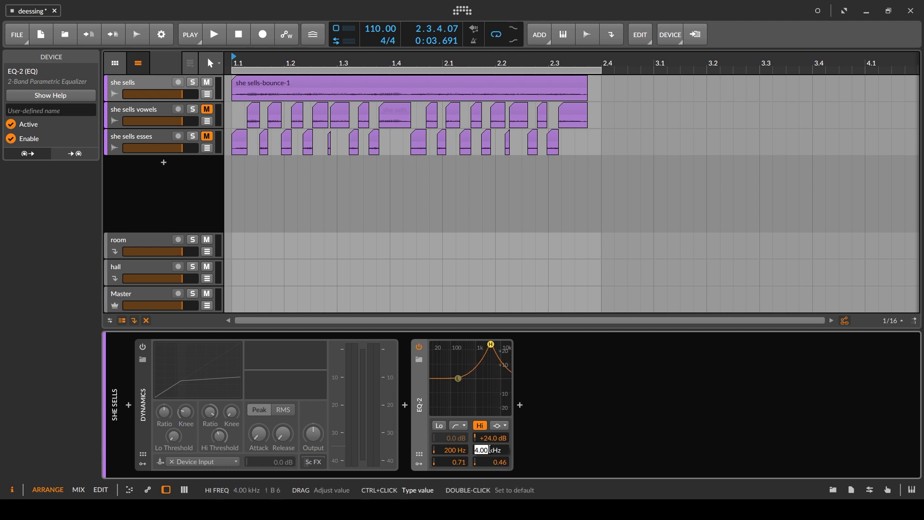
pyautogui.write('5')
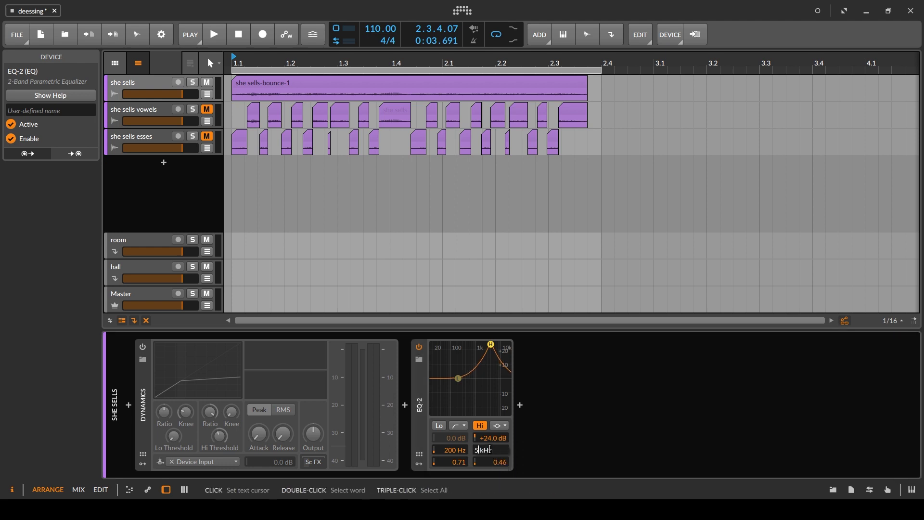
pyautogui.press('Return')
pyautogui.hotkey('ctrl', 's')
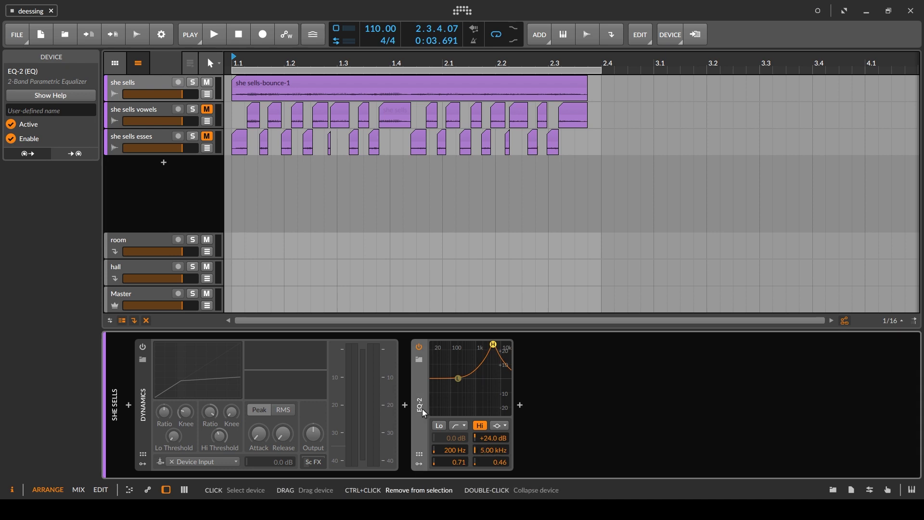
# - Duplicate the EQ-2, set the copy's high gain to -24 dB, and save
pyautogui.hotkey('ctrl', 'd')
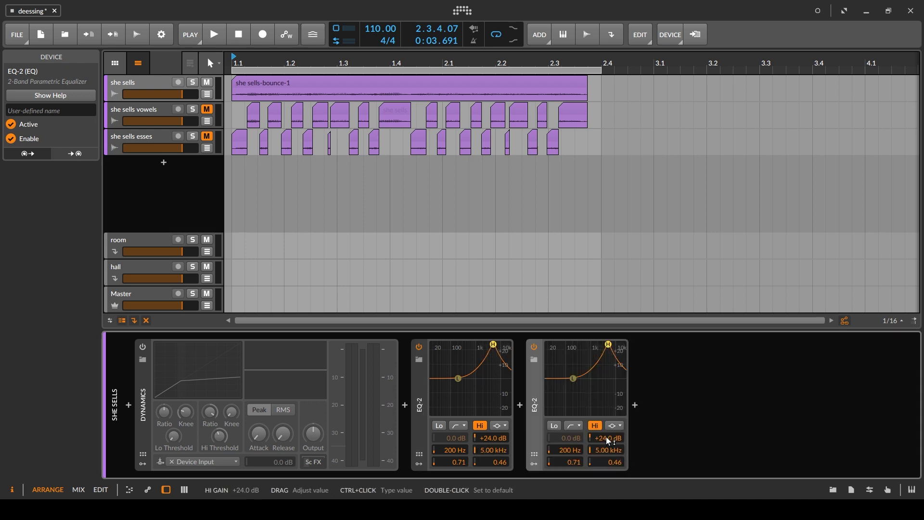
pyautogui.moveTo(606, 438); pyautogui.dragTo(606, 446)
pyautogui.hotkey('ctrl', 's')
pyautogui.click(520, 405)
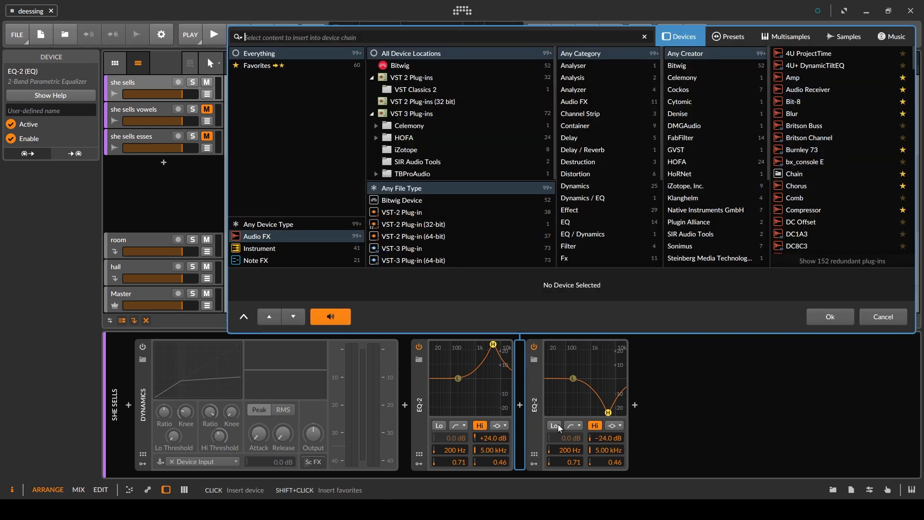
# - Insert a Distortion between the two EQ-2s, select its Drive macro, and save
pyautogui.write('disto')
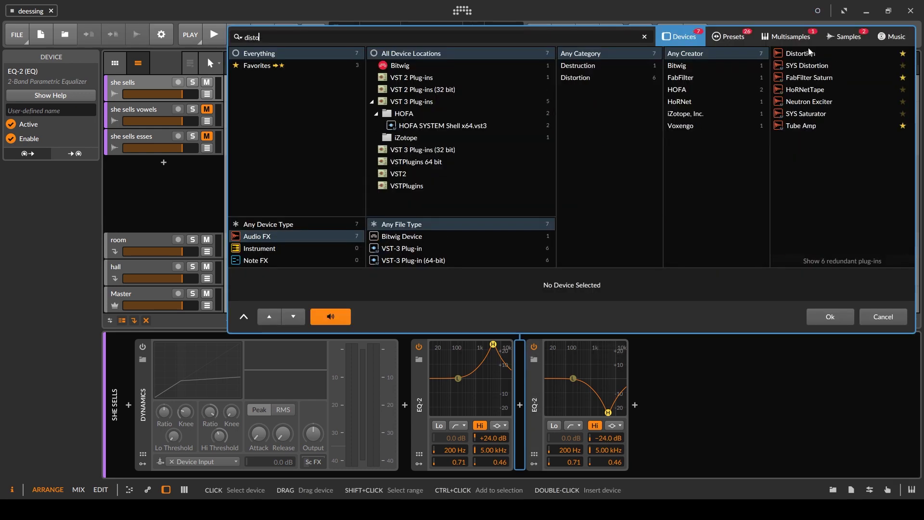
pyautogui.click(809, 53)
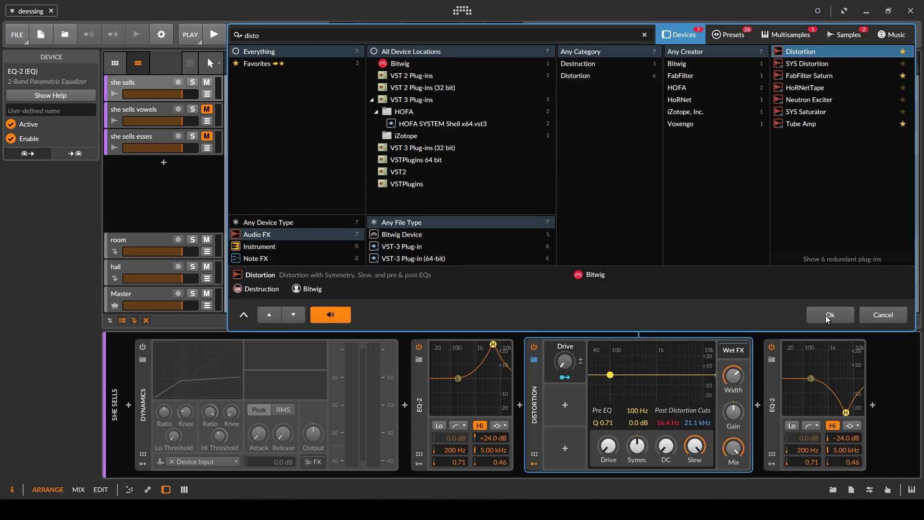
pyautogui.click(829, 315)
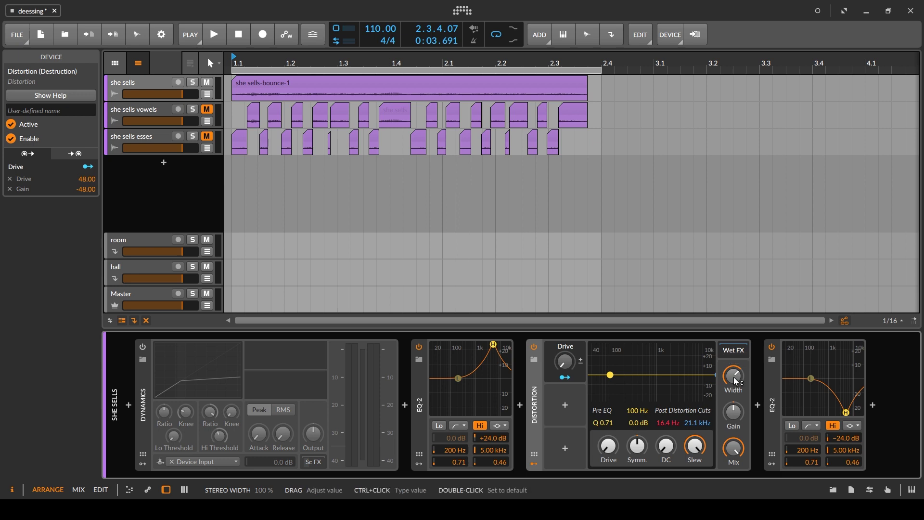
pyautogui.click(550, 362)
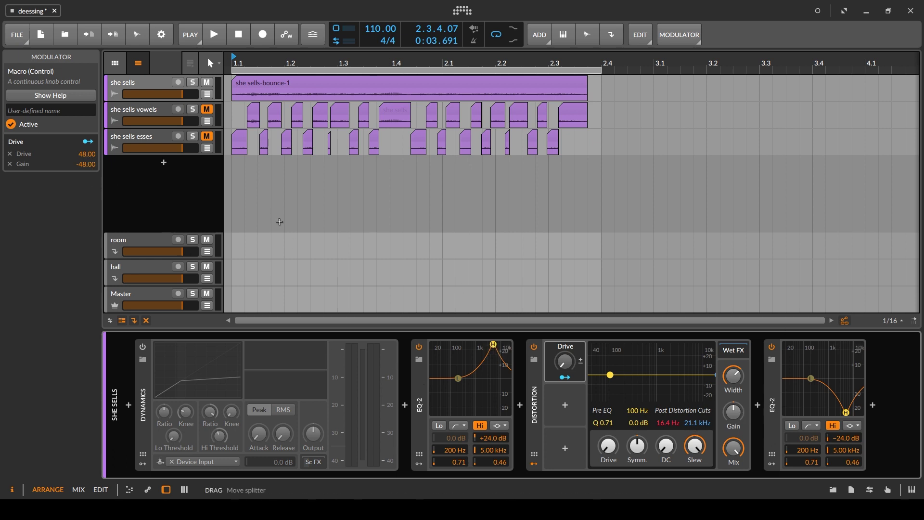
pyautogui.hotkey('ctrl', 's')
# - Raise the Drive macro to about 37% during playback and compare with Distortion bypassed
pyautogui.press('space')
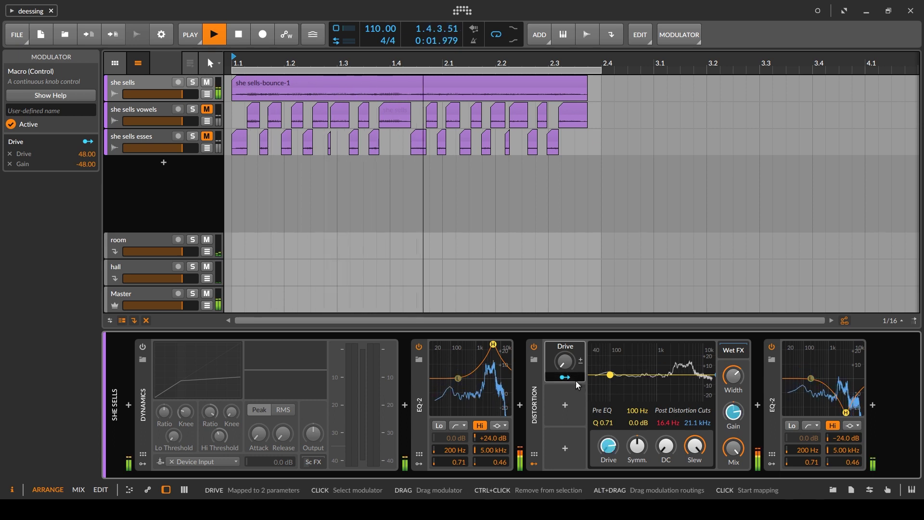
pyautogui.moveTo(565, 361)
pyautogui.mouseDown()
pyautogui.moveTo(564, 339)
pyautogui.moveTo(567, 367)
pyautogui.mouseUp()
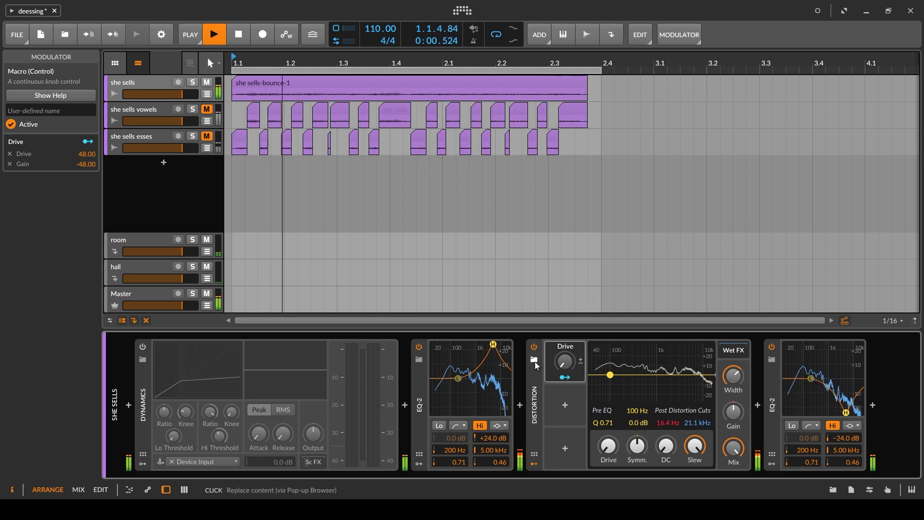
pyautogui.click(535, 348)
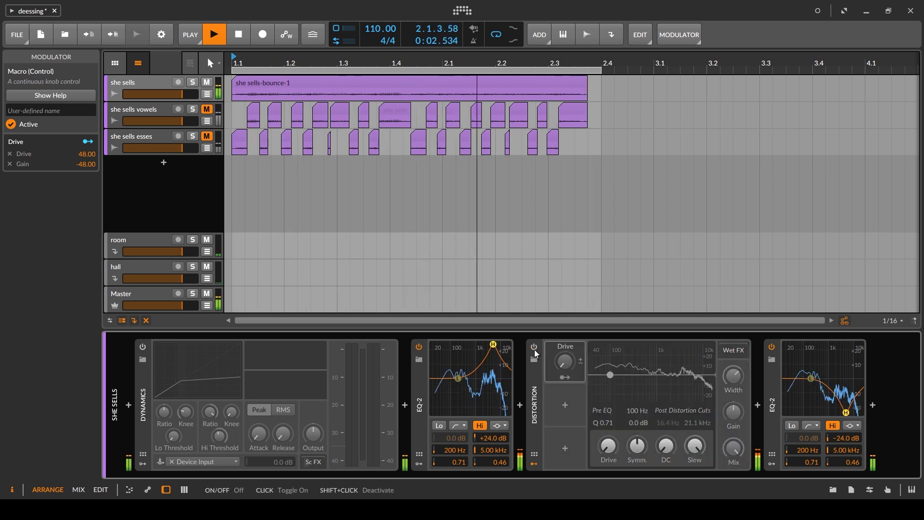
pyautogui.click(534, 348)
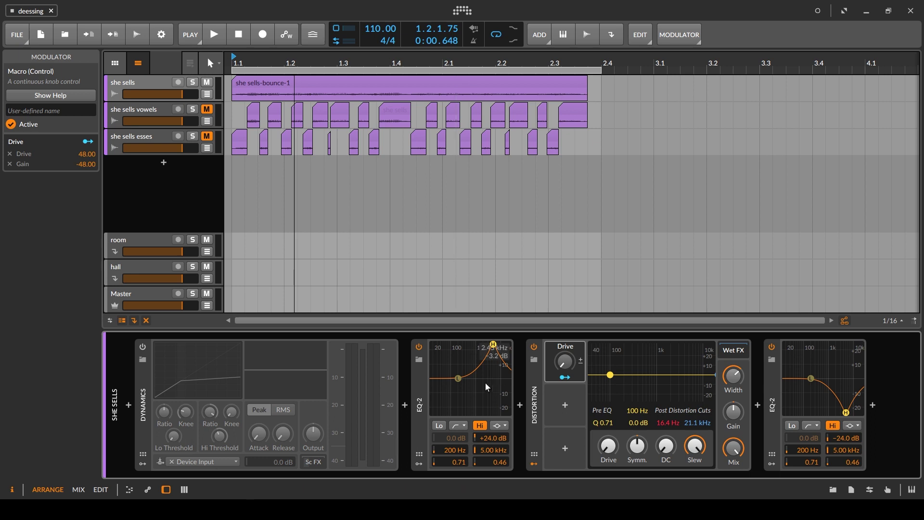
# - Delete the EQ-2 and Distortion devices and insert a new Distortion after Dynamics
pyautogui.click(419, 394)
pyautogui.press('Delete')
pyautogui.press('Delete')
pyautogui.press('Delete')
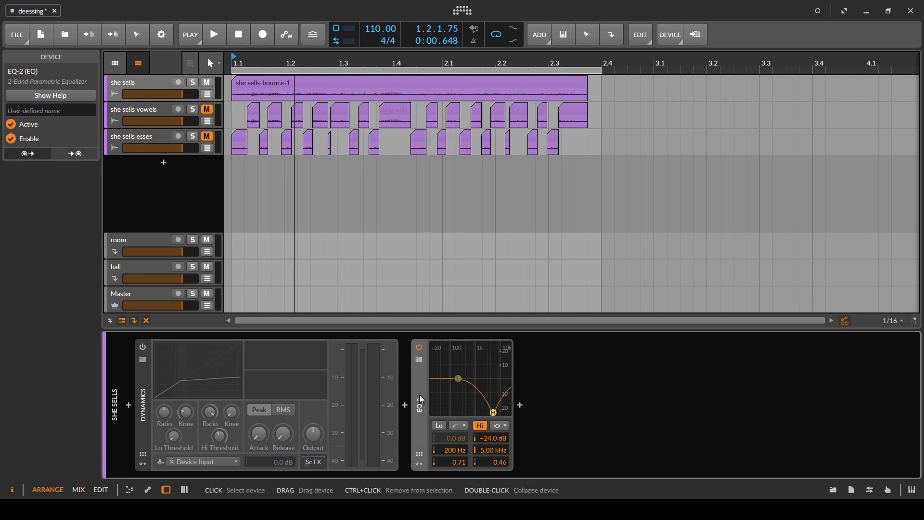
pyautogui.click(405, 405)
pyautogui.write('dist')
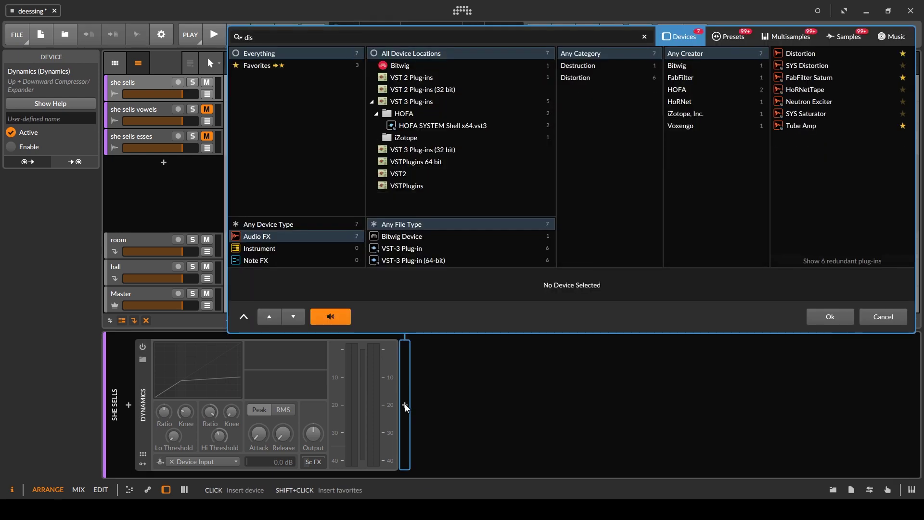
pyautogui.press('Return')
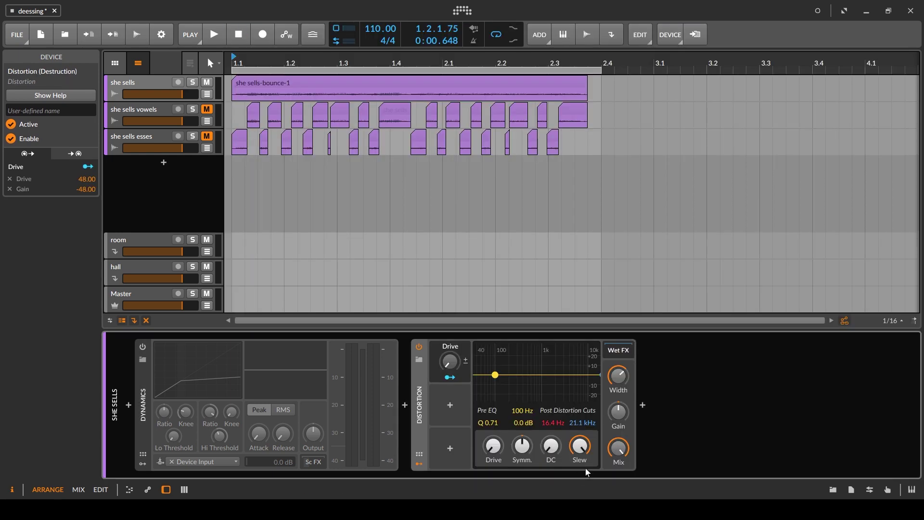
# - Lower the Distortion Slew to about +69 dB while listening, comparing bypassed, then switch it off
pyautogui.press('space')
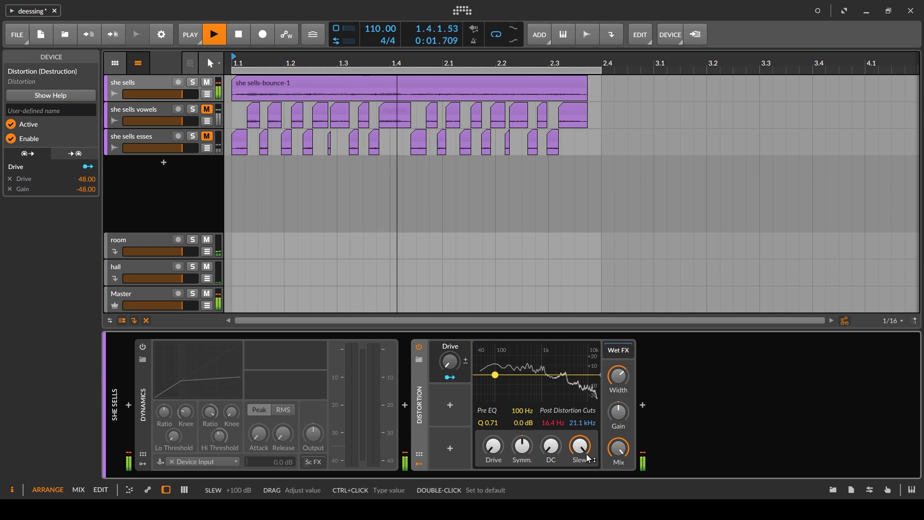
pyautogui.press('space')
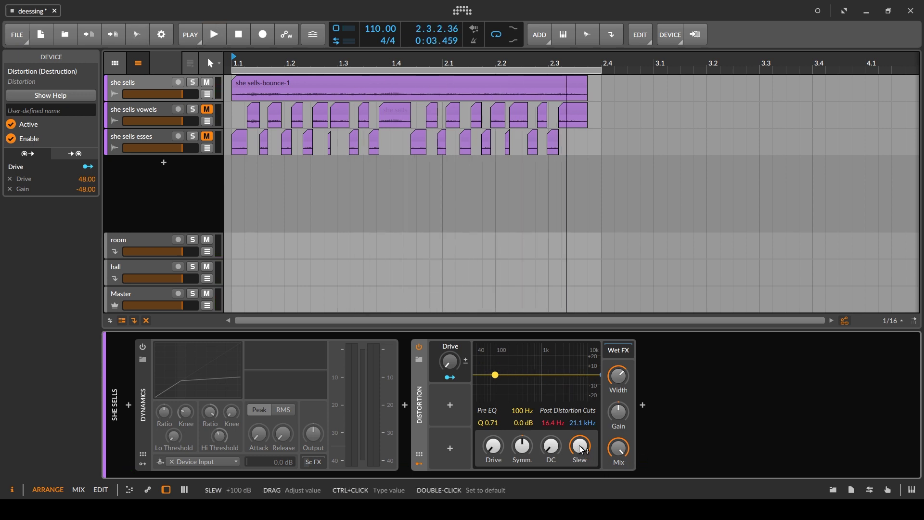
pyautogui.press('space')
pyautogui.moveTo(583, 450); pyautogui.dragTo(582, 467)
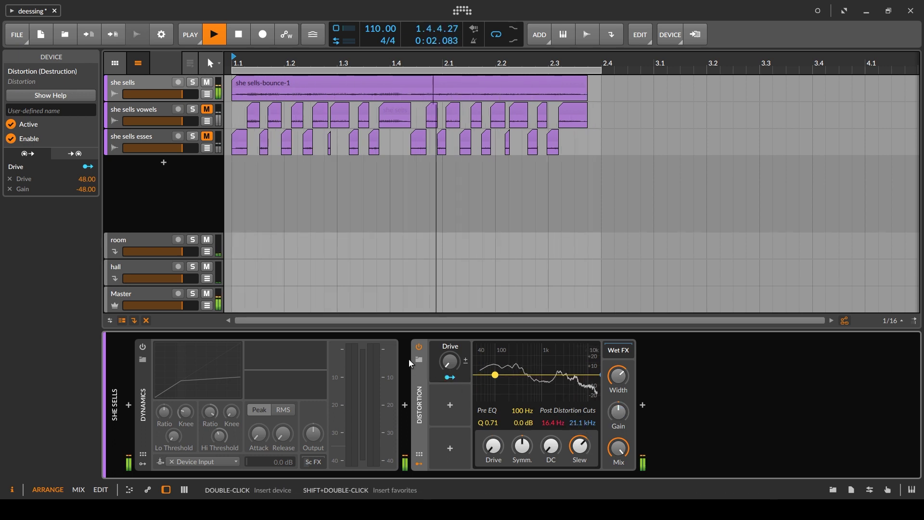
pyautogui.click(419, 348)
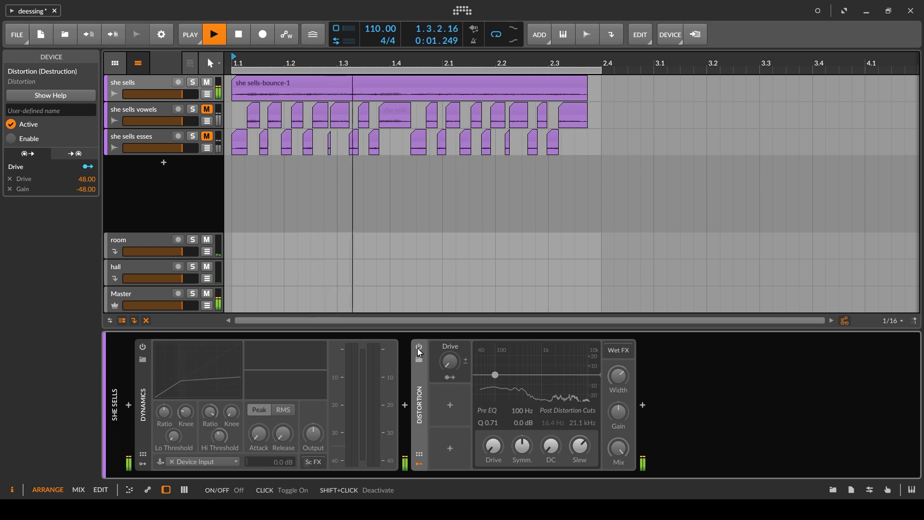
pyautogui.click(417, 348)
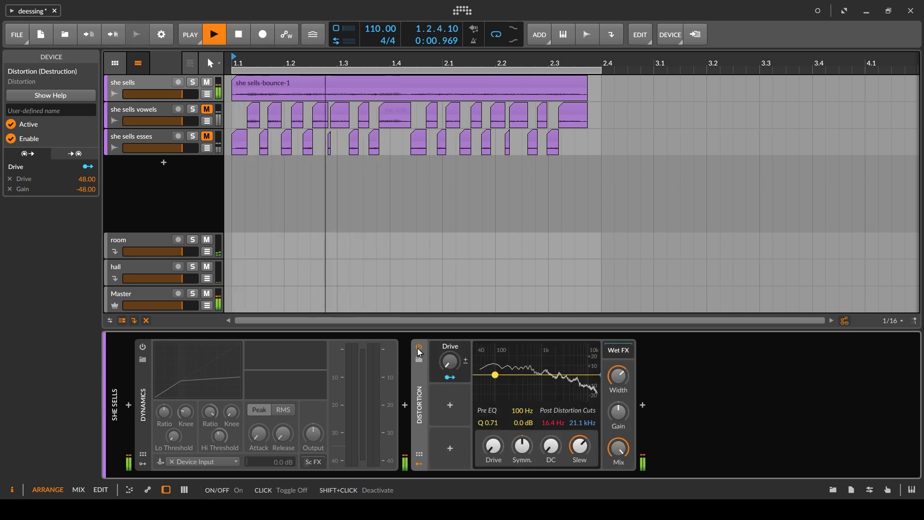
pyautogui.press('space')
pyautogui.click(417, 348)
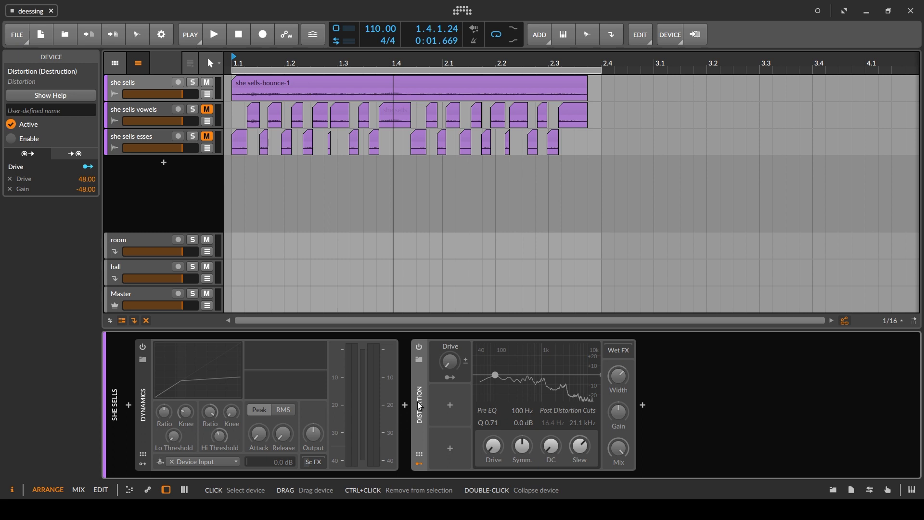
# - Remove the replacement Multiband FX-3, leaving only Dynamics in the chain
pyautogui.hotkey('ctrl', 'z')
pyautogui.press('Delete')
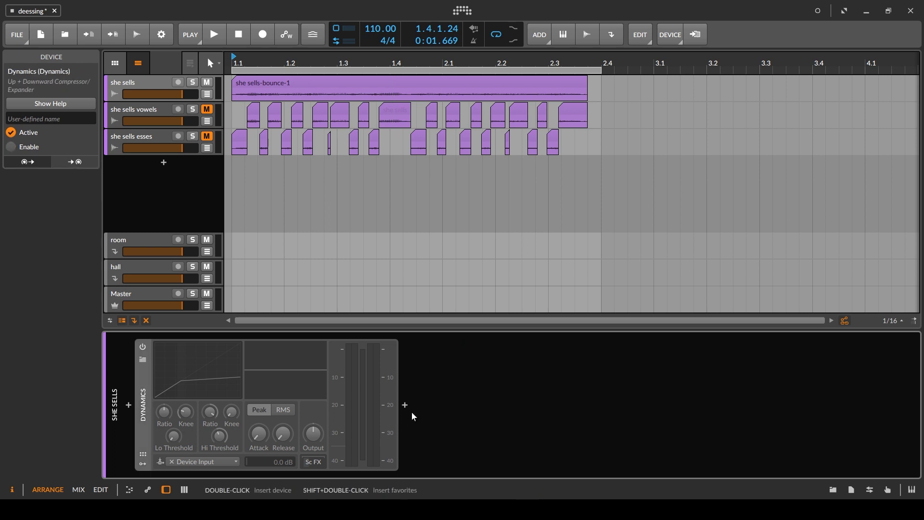
pyautogui.doubleClick(411, 411)
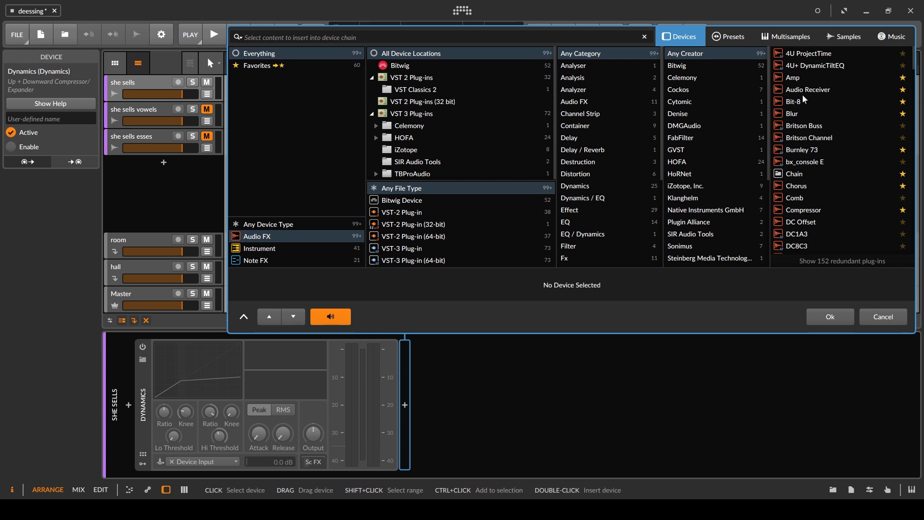
# - Insert Multiband FX-2 after Dynamics with a Peak Limiter in its high band
pyautogui.write('multi')
pyautogui.click(809, 54)
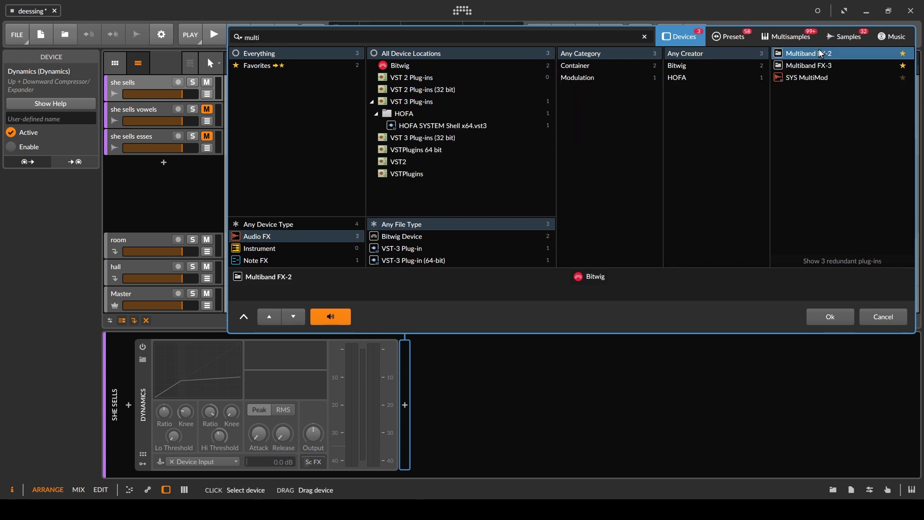
pyautogui.click(839, 316)
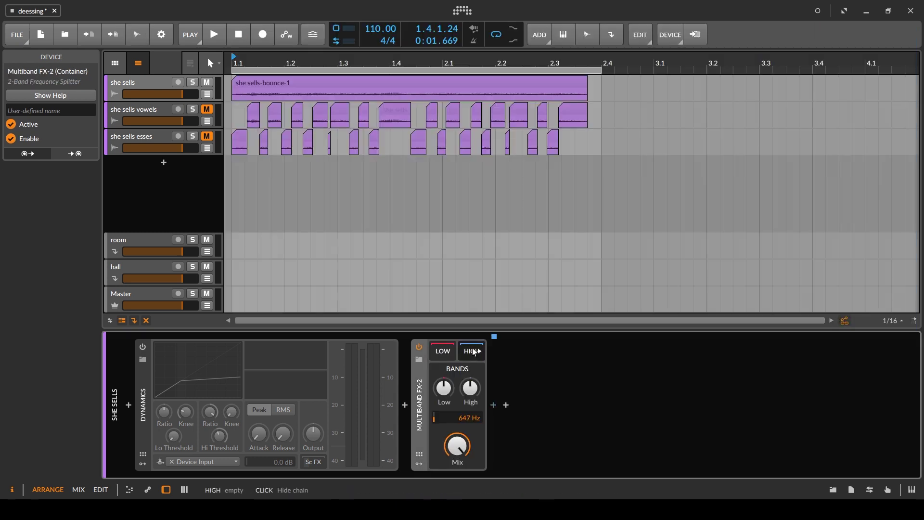
pyautogui.click(494, 405)
pyautogui.write('peak')
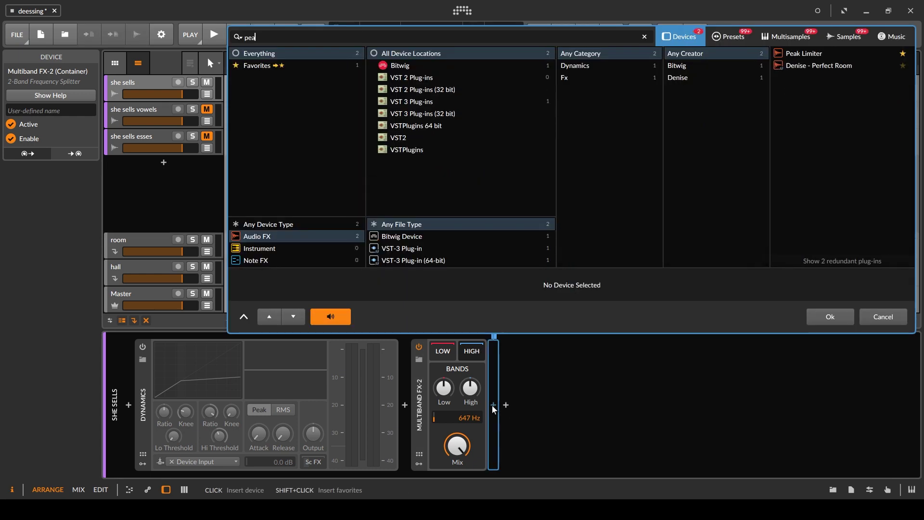
pyautogui.click(793, 52)
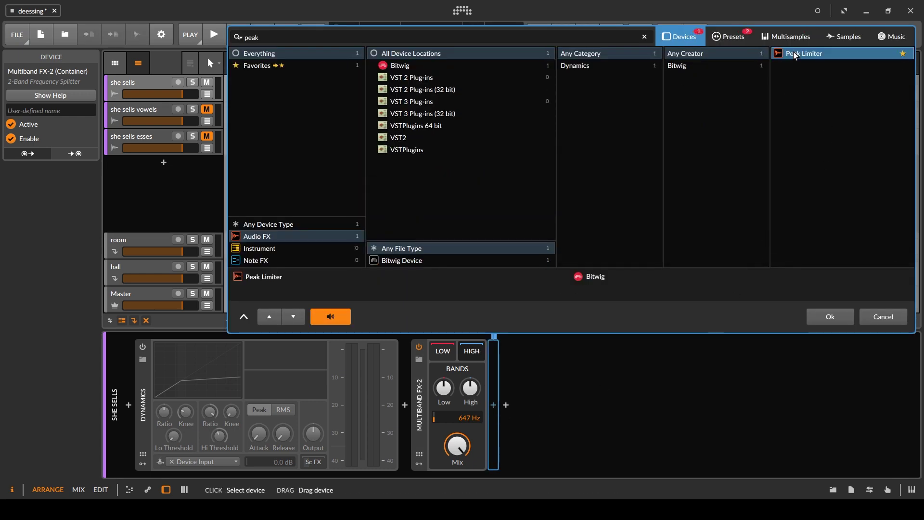
pyautogui.click(822, 319)
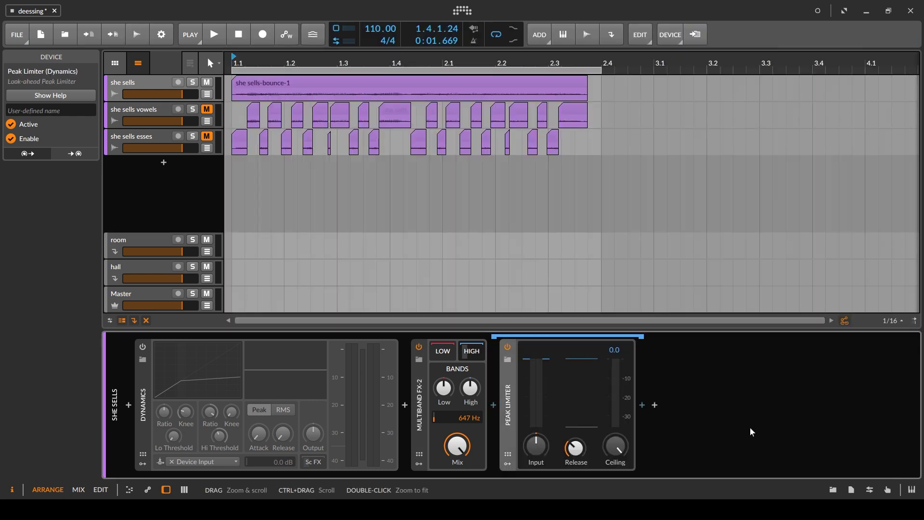
# - Set the Multiband FX-2 crossover to 4.00 kHz and audition, checking the band chains
pyautogui.keyDown('ctrl'); pyautogui.click(462, 419); pyautogui.keyUp('ctrl')
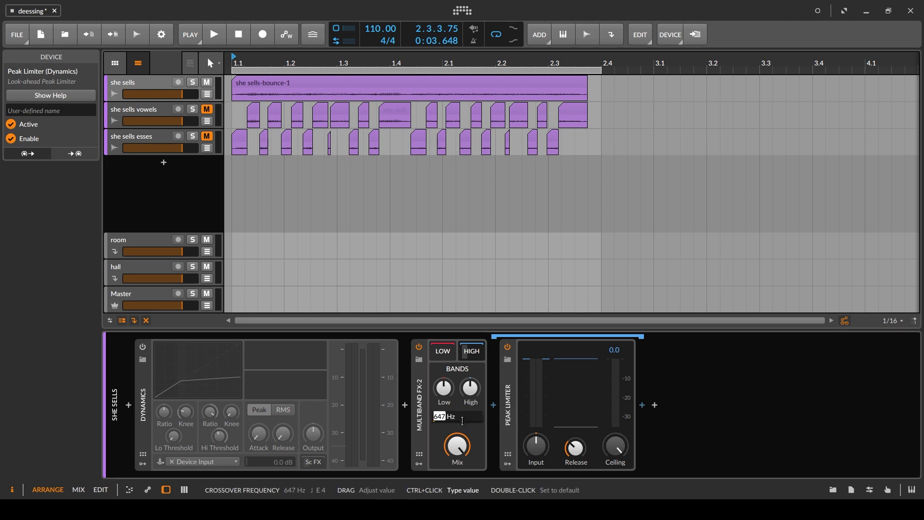
pyautogui.write('4.00 k')
pyautogui.press('Return')
pyautogui.press('space')
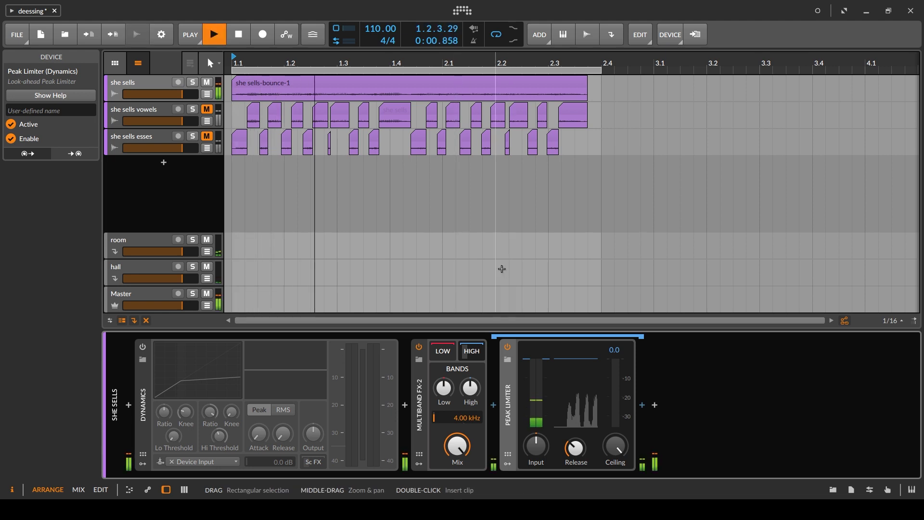
pyautogui.press('space')
pyautogui.click(440, 353)
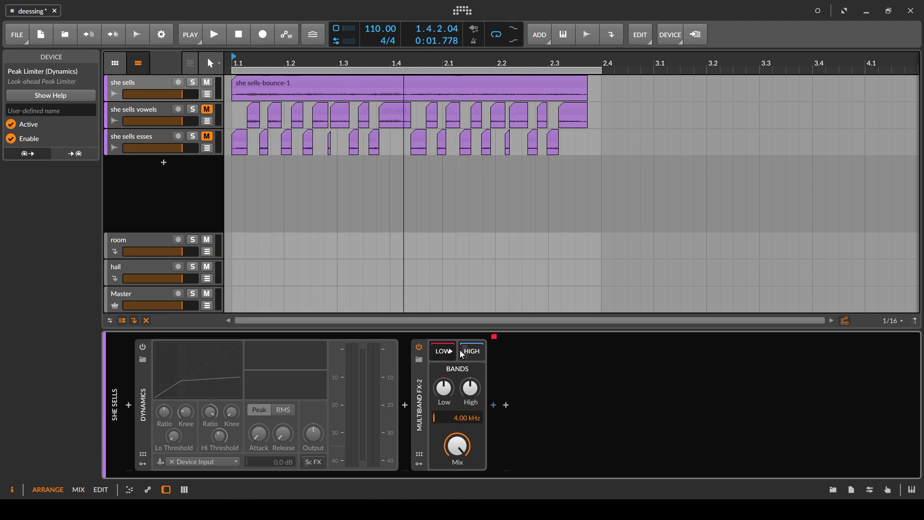
pyautogui.click(462, 350)
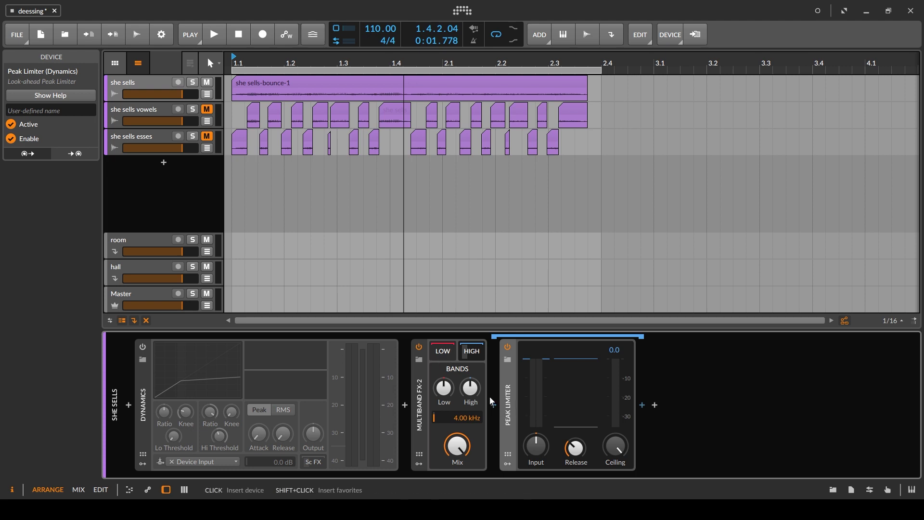
# - Lower the Peak Limiter ceiling to about -4.8, then about -16.7, while listening
pyautogui.press('space')
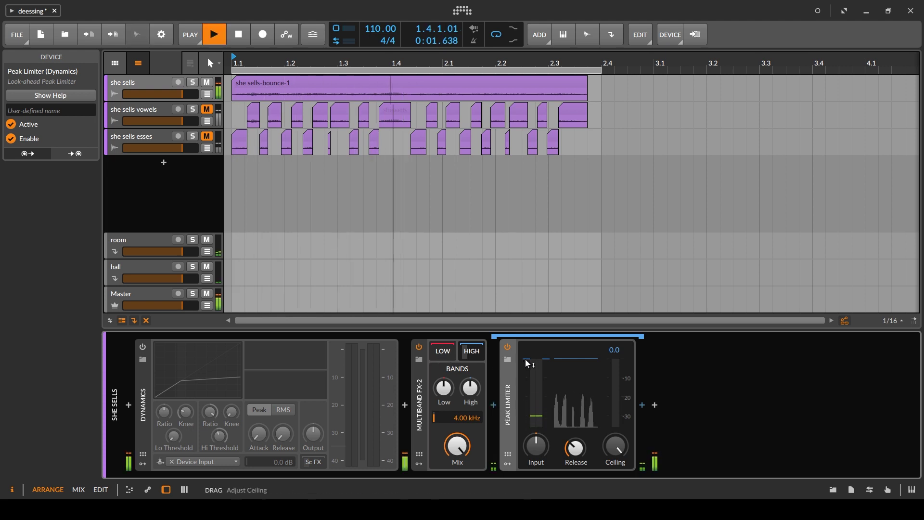
pyautogui.moveTo(528, 363); pyautogui.dragTo(532, 428)
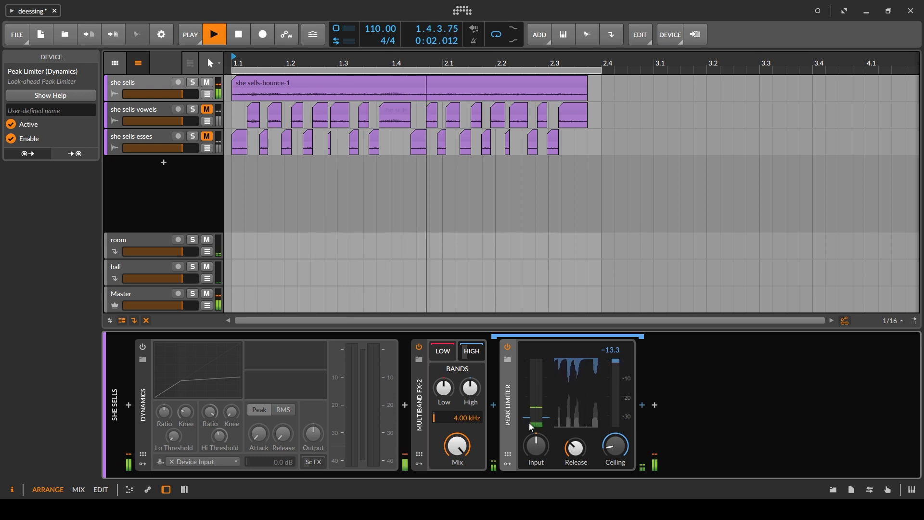
pyautogui.press('space')
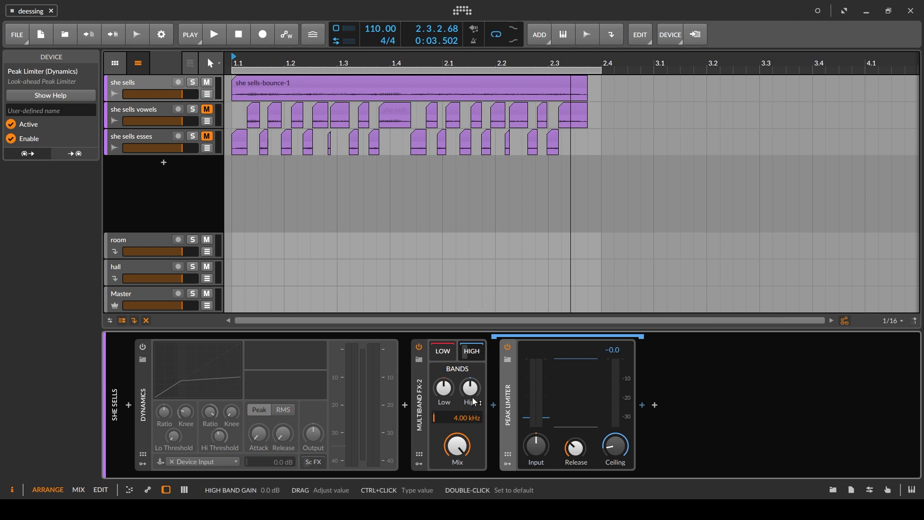
pyautogui.click(467, 355)
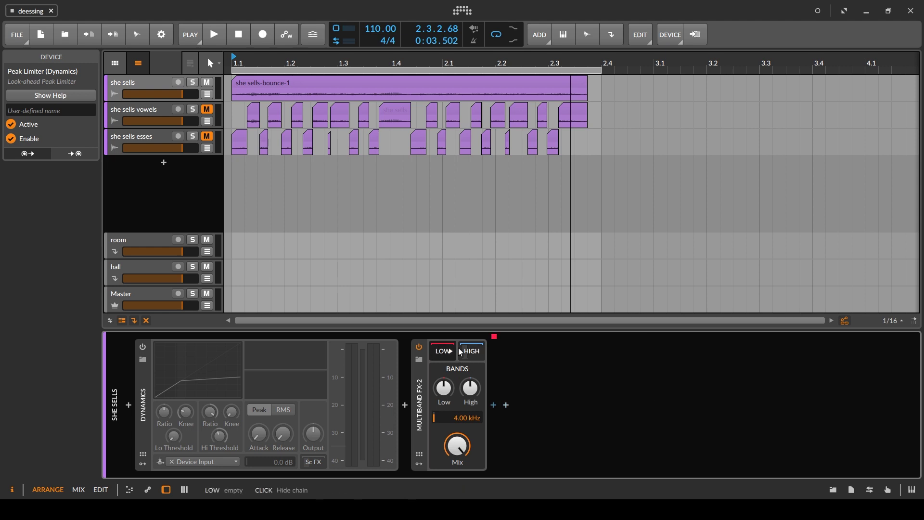
pyautogui.click(466, 351)
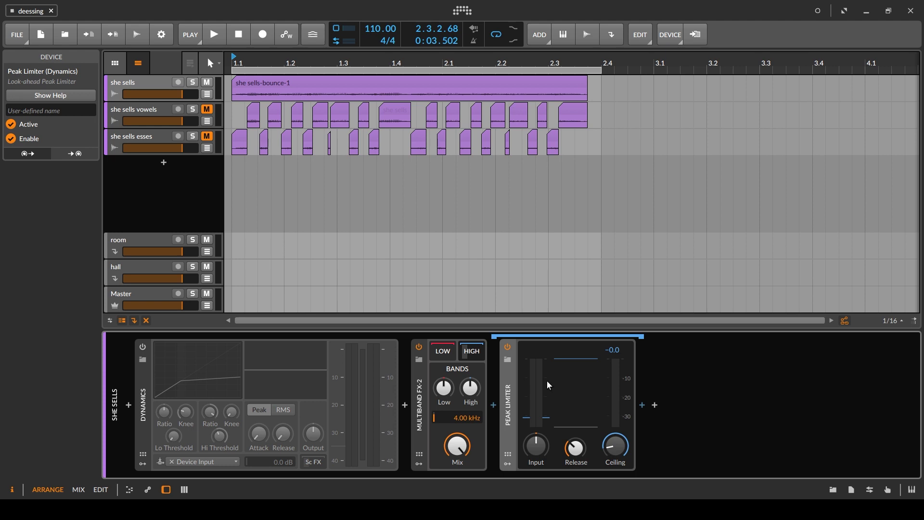
pyautogui.press('space')
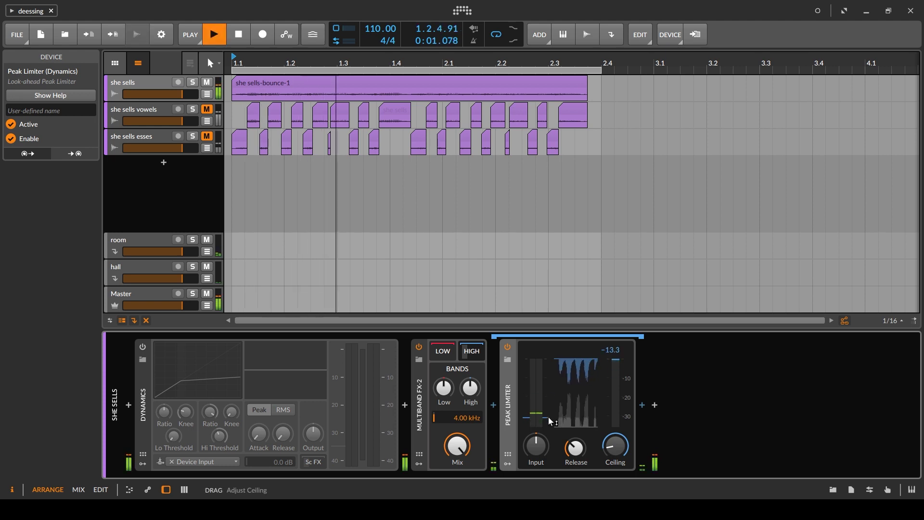
pyautogui.moveTo(551, 421); pyautogui.dragTo(550, 434)
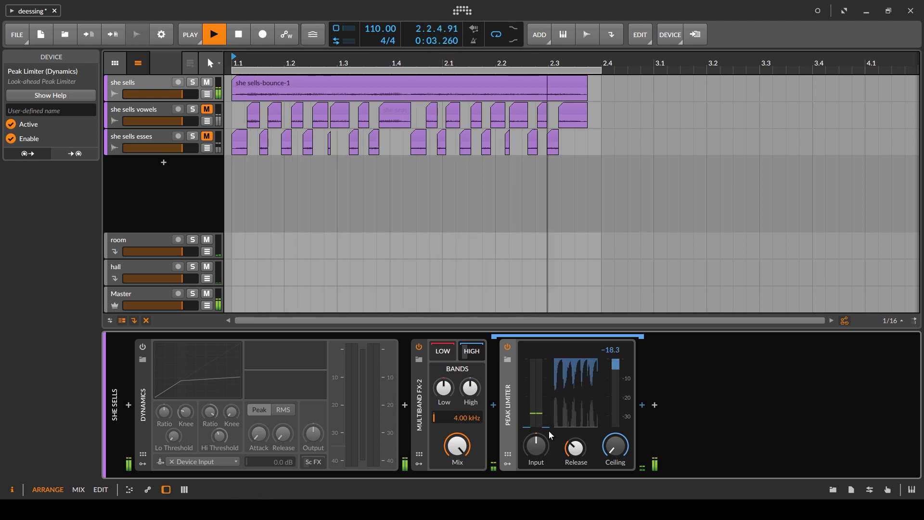
pyautogui.press('space')
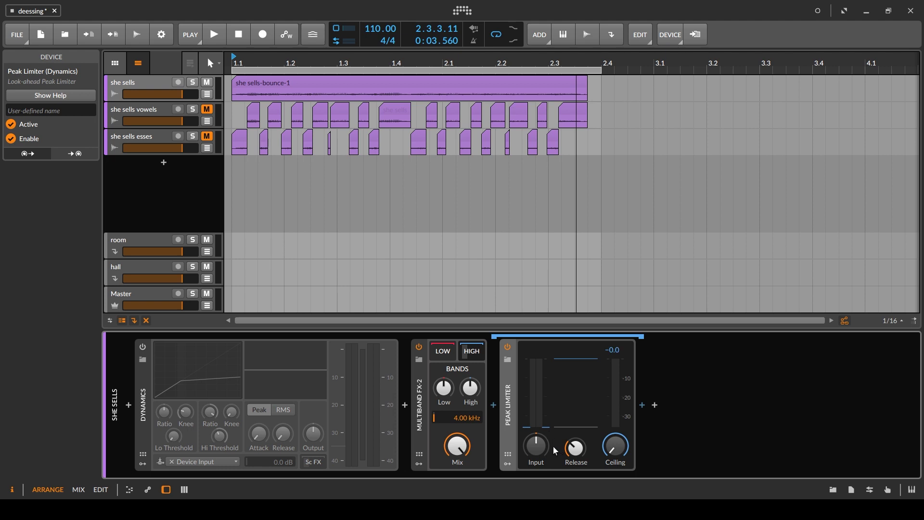
# - Boost the Multiband high band gain to about +9 dB during playback, then bypass Multiband FX-2
pyautogui.press('space')
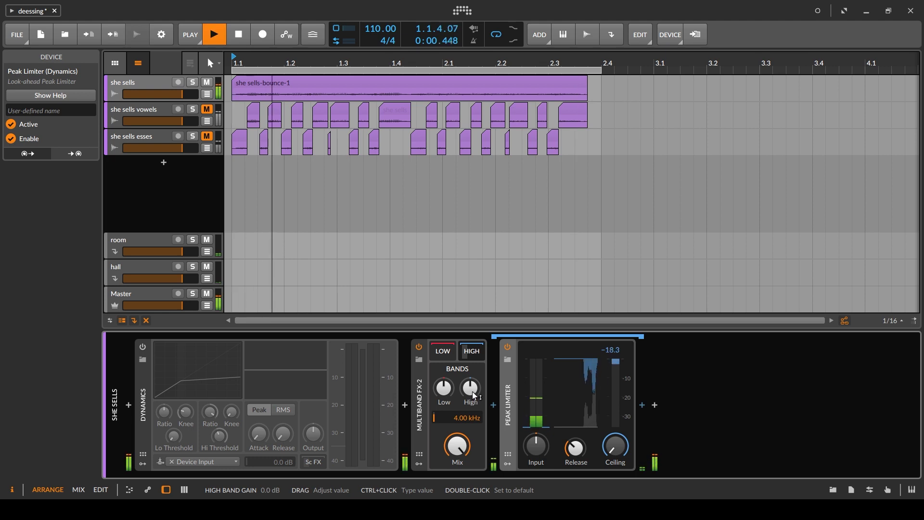
pyautogui.moveTo(474, 399)
pyautogui.mouseDown()
pyautogui.moveTo(474, 381)
pyautogui.moveTo(473, 392)
pyautogui.mouseUp()
pyautogui.press('space')
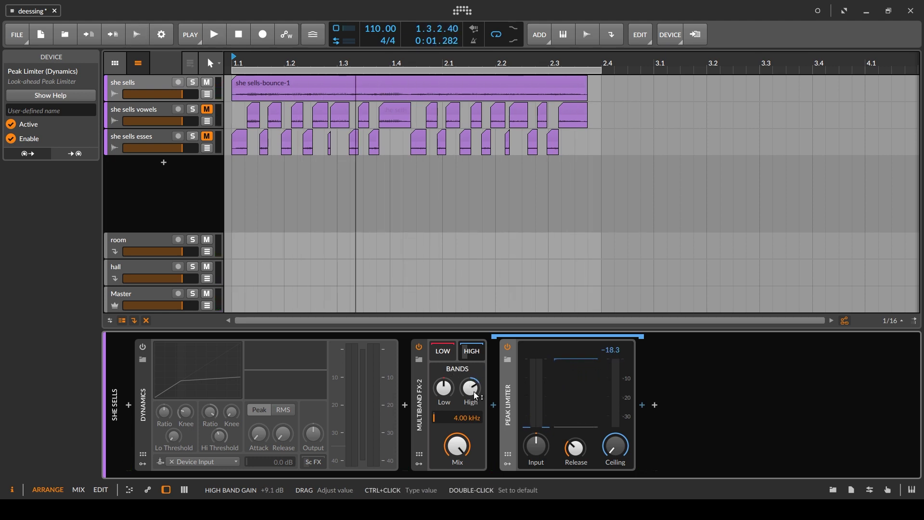
pyautogui.click(418, 347)
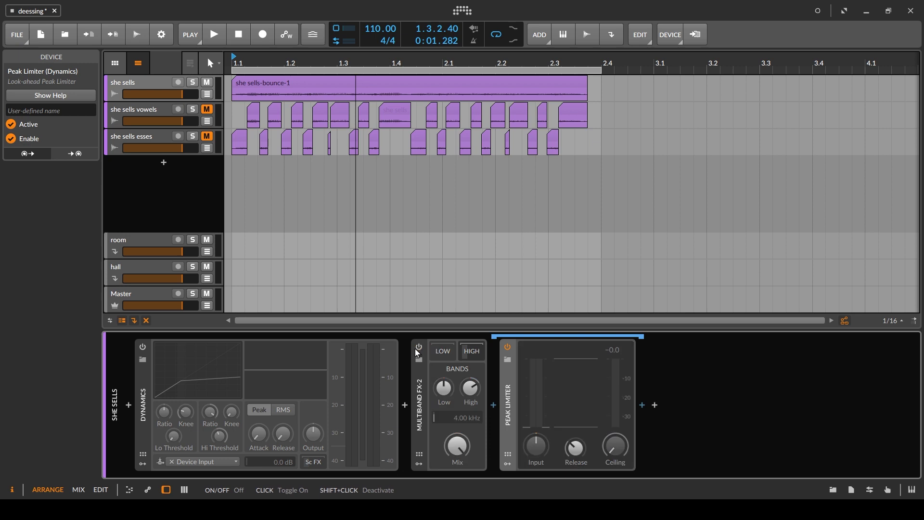
# - Enable Dynamics and audition with Peak Limiter ceiling -10.0 and high band gain fine-tuned
pyautogui.click(142, 348)
pyautogui.press('space')
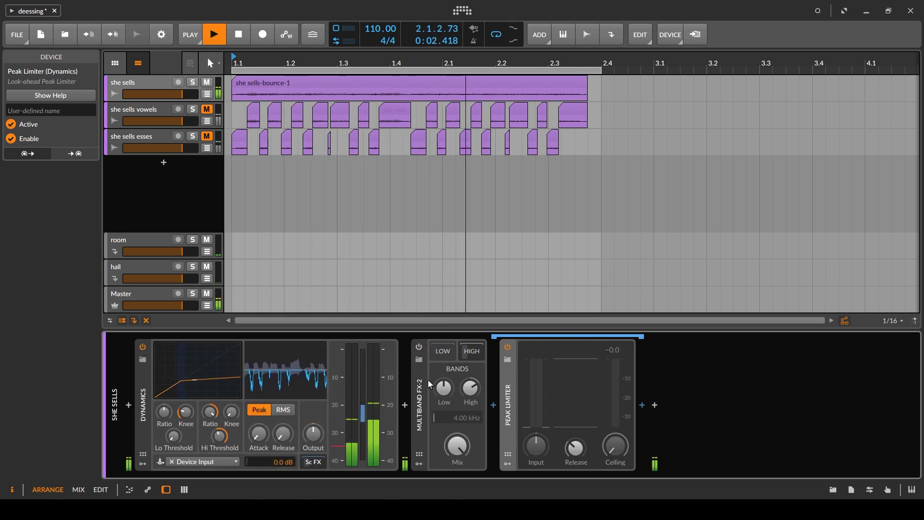
pyautogui.press('space')
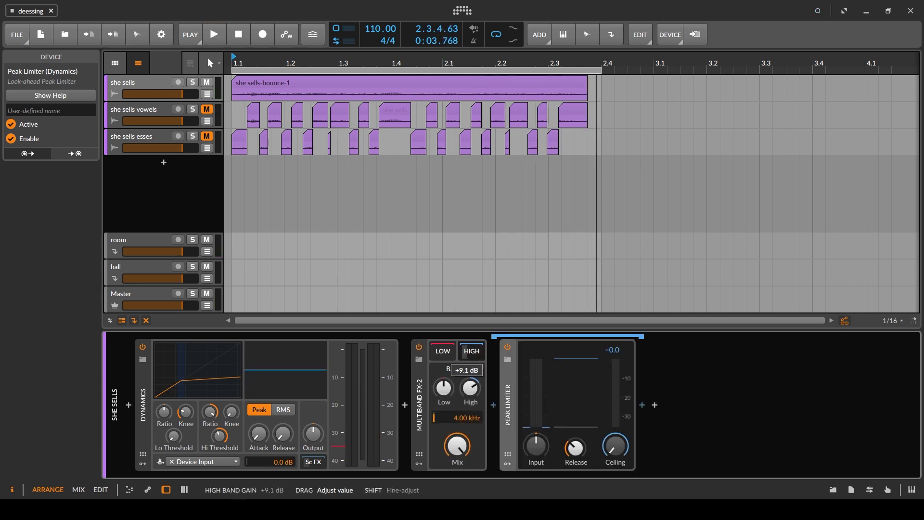
pyautogui.press('space')
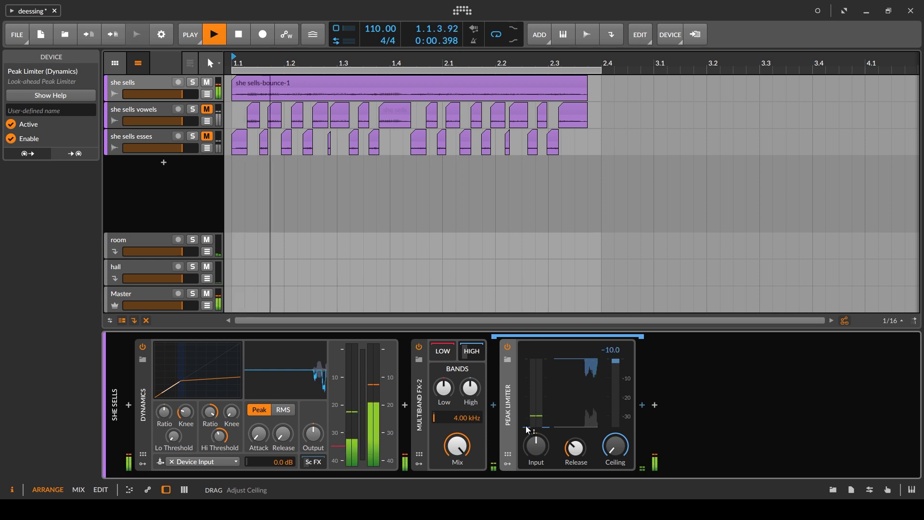
pyautogui.moveTo(527, 426); pyautogui.dragTo(529, 419)
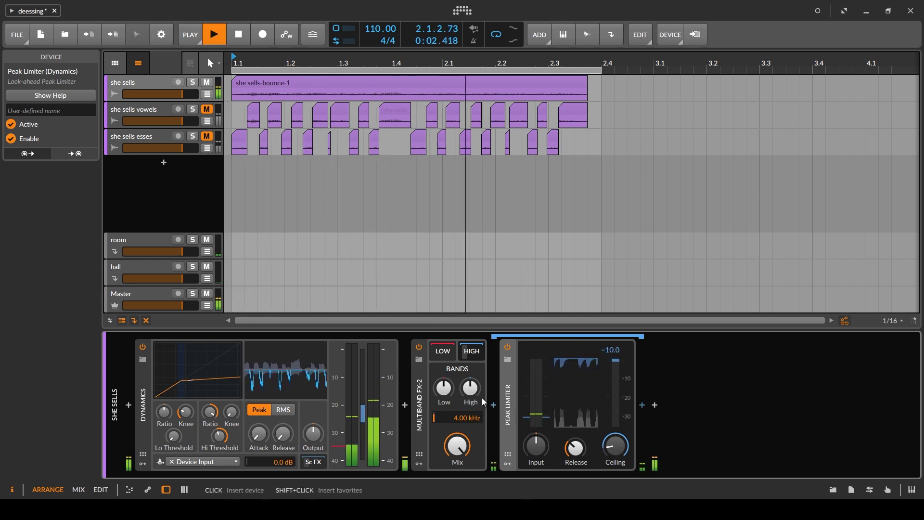
pyautogui.moveTo(471, 388); pyautogui.dragTo(471, 375)
pyautogui.press('space')
# - Set the Multiband crossover to 8 kHz and pull the Peak Limiter ceiling to -5.8
pyautogui.doubleClick(462, 418)
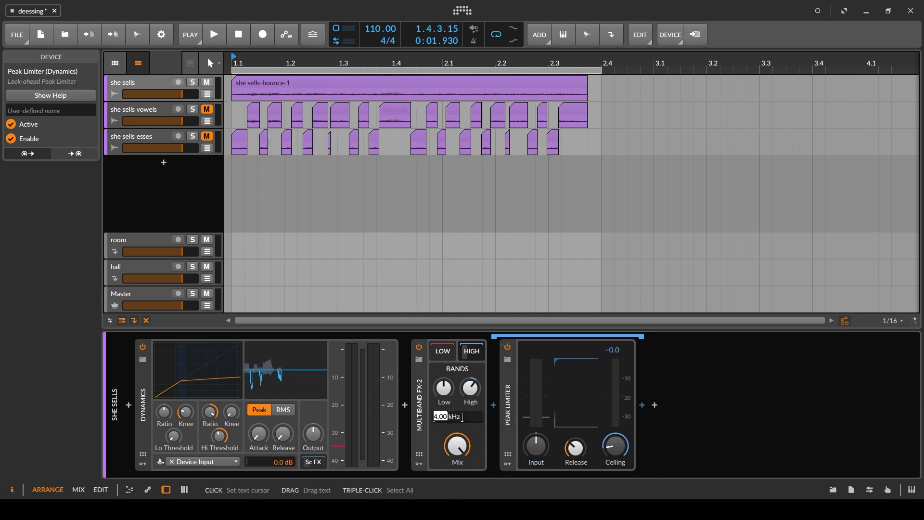
pyautogui.write('8')
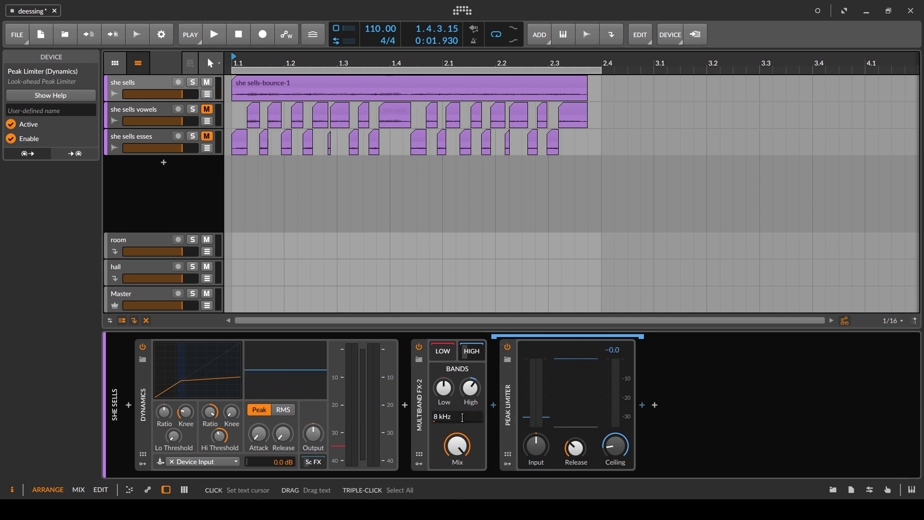
pyautogui.press('Return')
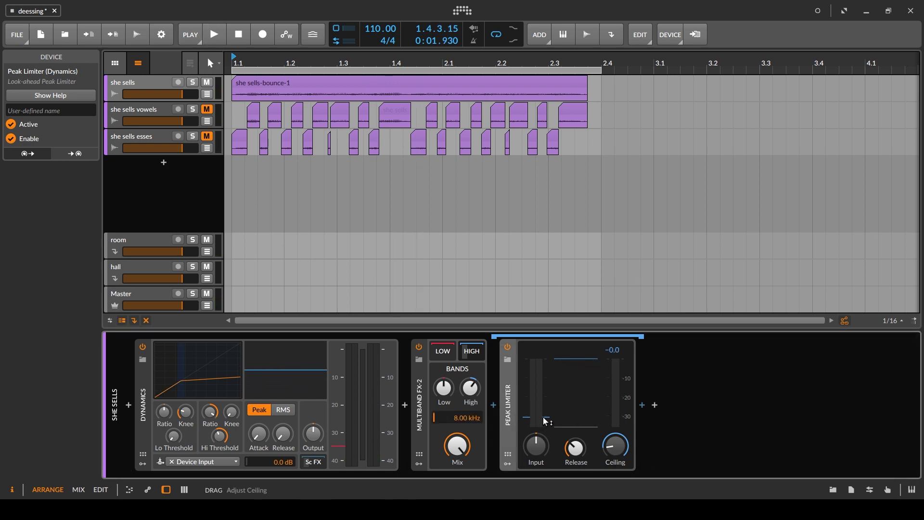
pyautogui.press('space')
pyautogui.moveTo(545, 421)
pyautogui.mouseDown()
pyautogui.moveTo(547, 432)
pyautogui.moveTo(546, 422)
pyautogui.mouseUp()
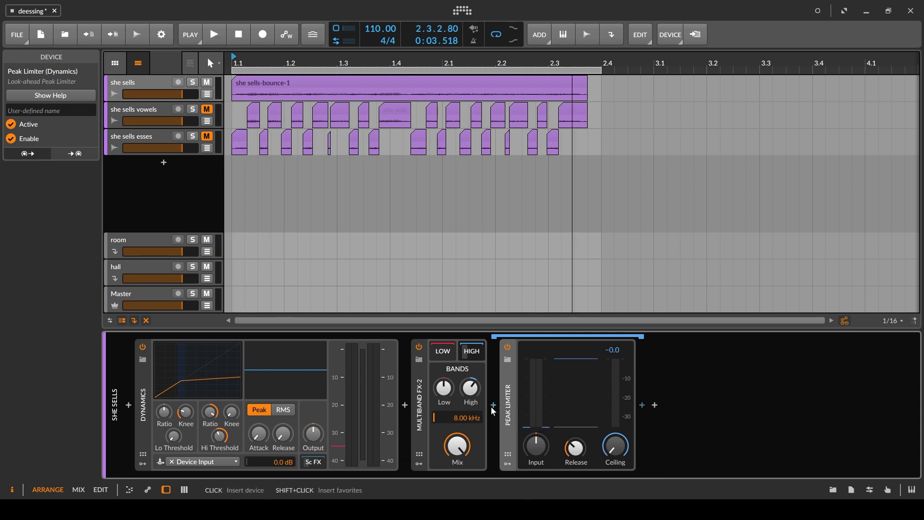
# - Insert a Tool device before the Peak Limiter and place a copy after it
pyautogui.click(493, 405)
pyautogui.write('tool')
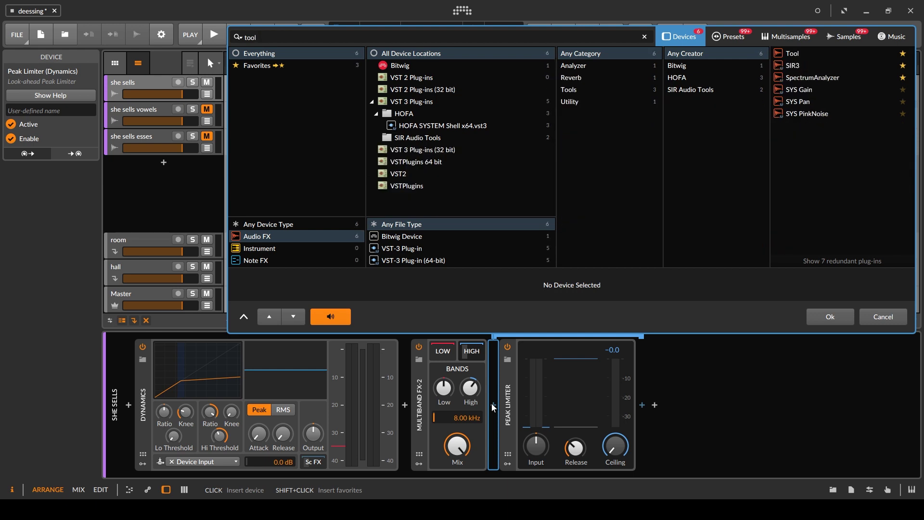
pyautogui.click(796, 54)
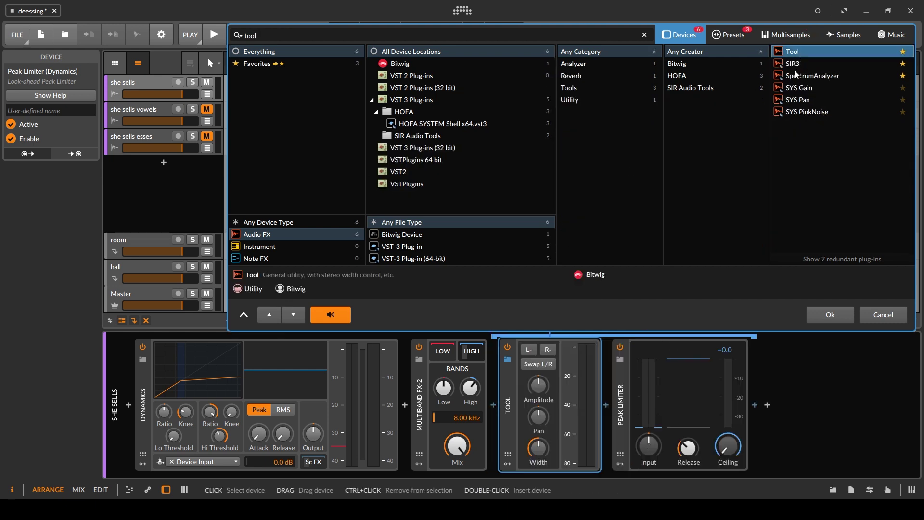
pyautogui.click(831, 316)
pyautogui.moveTo(504, 406); pyautogui.dragTo(700, 429)
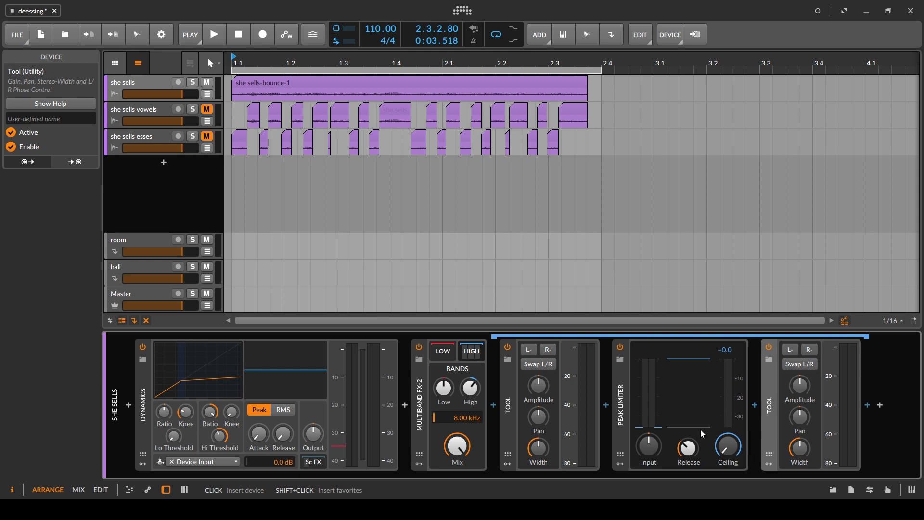
# - Set the first Tool's gain to 6 dB and the second Tool's to -24 dB
pyautogui.keyDown('ctrl'); pyautogui.click(539, 387); pyautogui.keyUp('ctrl')
pyautogui.write('6')
pyautogui.press('Return')
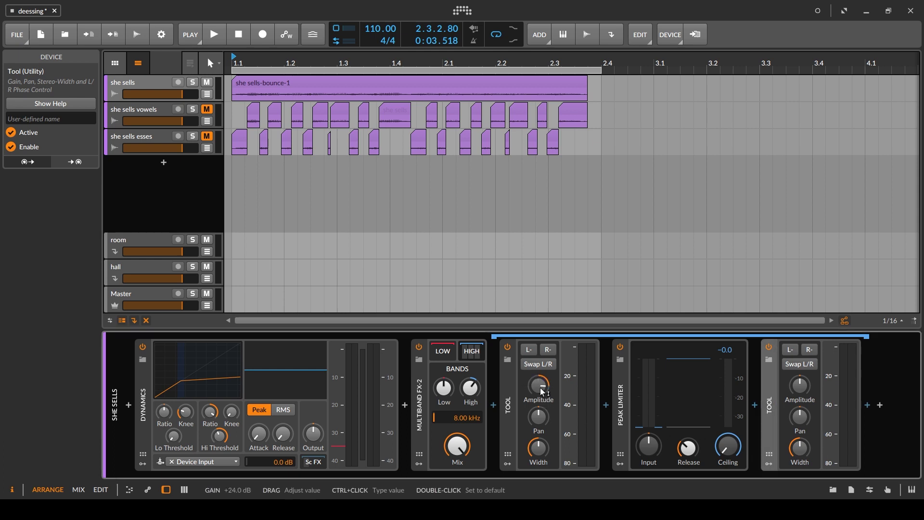
pyautogui.keyDown('ctrl'); pyautogui.click(801, 388); pyautogui.keyUp('ctrl')
pyautogui.write('-24 dB')
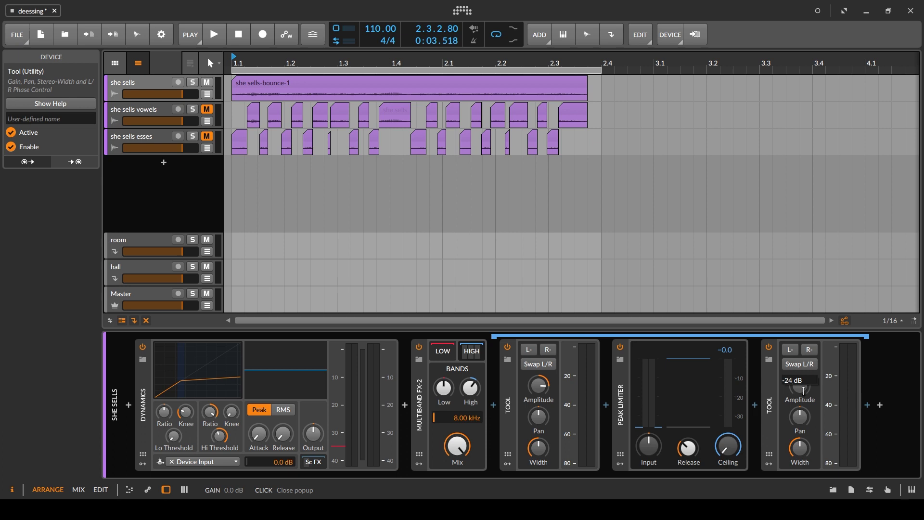
pyautogui.press('Return')
# - During playback, raise the Peak Limiter input to -11.5 and the high band to +16.3 dB, then save
pyautogui.press('space')
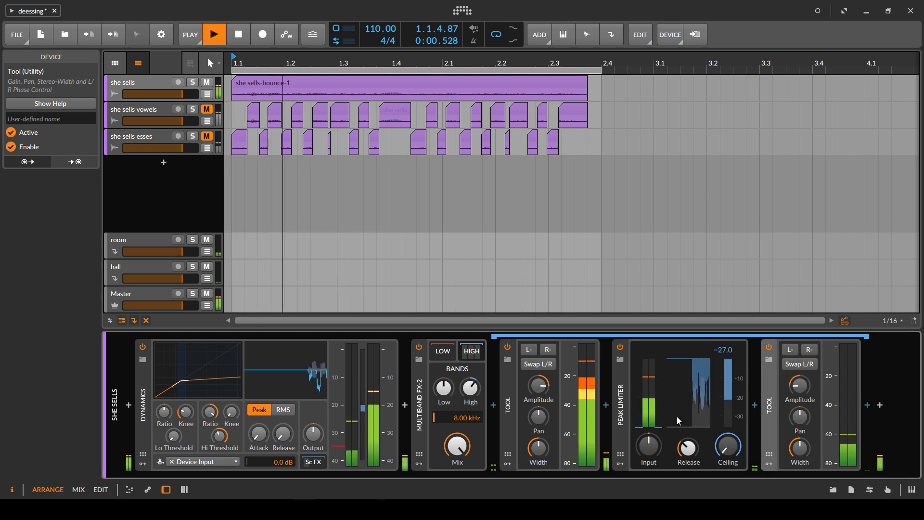
pyautogui.moveTo(659, 406); pyautogui.dragTo(661, 401)
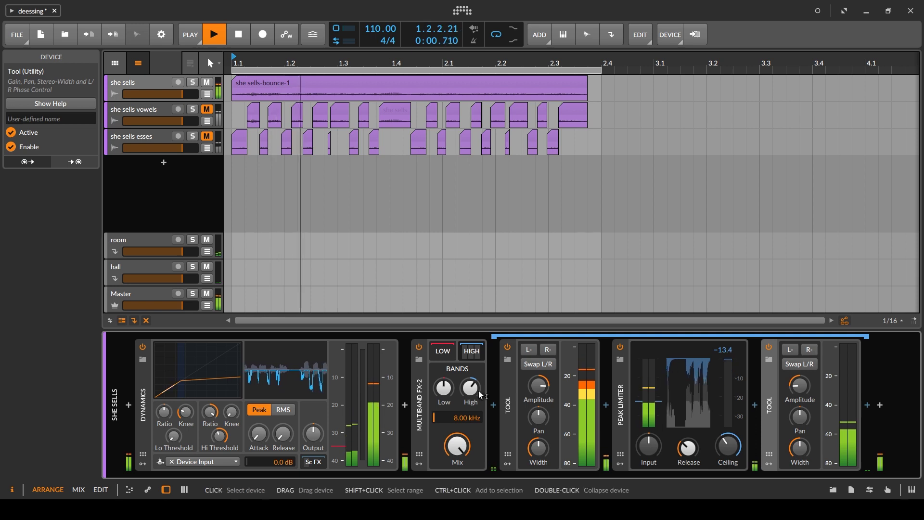
pyautogui.moveTo(470, 387)
pyautogui.mouseDown()
pyautogui.moveTo(471, 380)
pyautogui.moveTo(472, 393)
pyautogui.mouseUp()
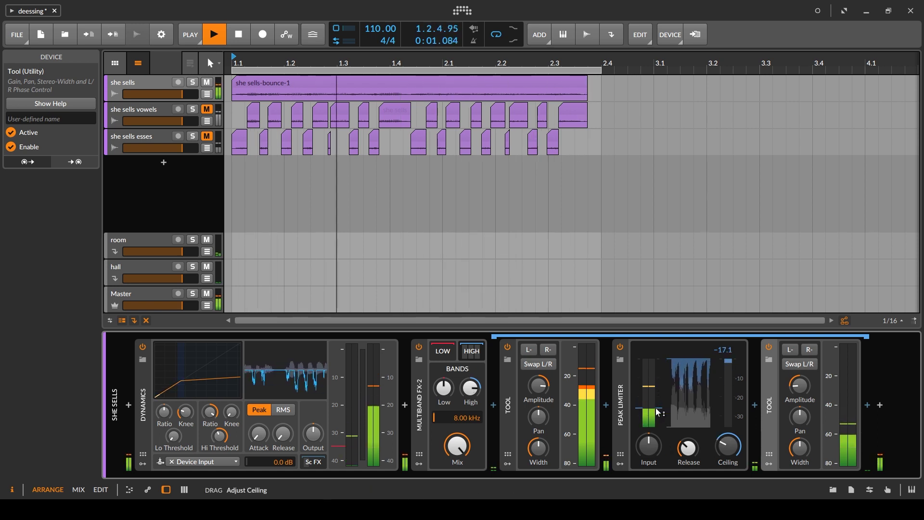
pyautogui.moveTo(471, 388)
pyautogui.mouseDown()
pyautogui.moveTo(471, 379)
pyautogui.moveTo(472, 393)
pyautogui.mouseUp()
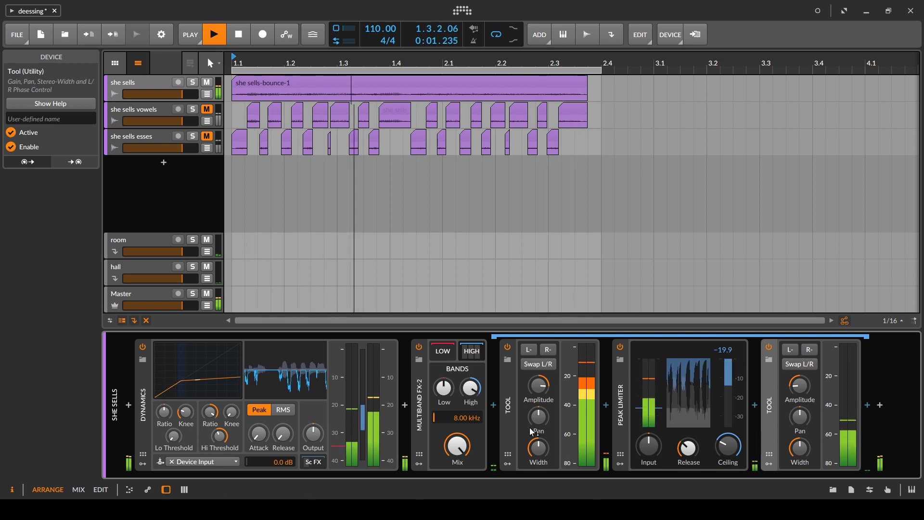
pyautogui.press('space')
pyautogui.hotkey('ctrl', 's')
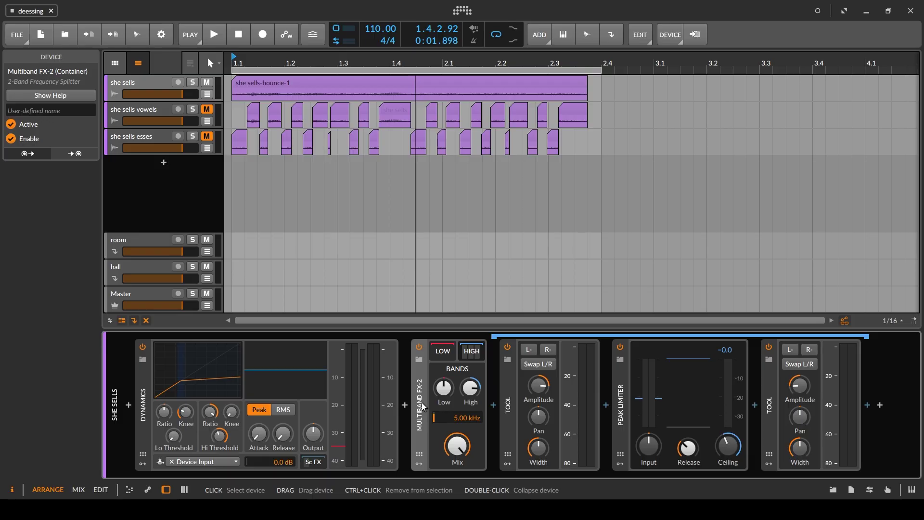
# - Select the she sells track, Multiband FX-2 and Dynamics, then open Dynamics' sidechain chain showing EQ-2
pyautogui.click(151, 85)
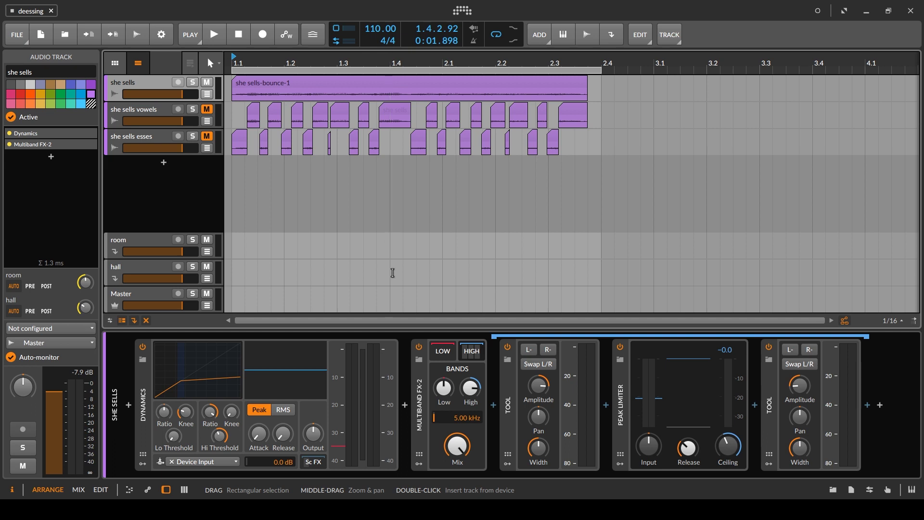
pyautogui.click(423, 421)
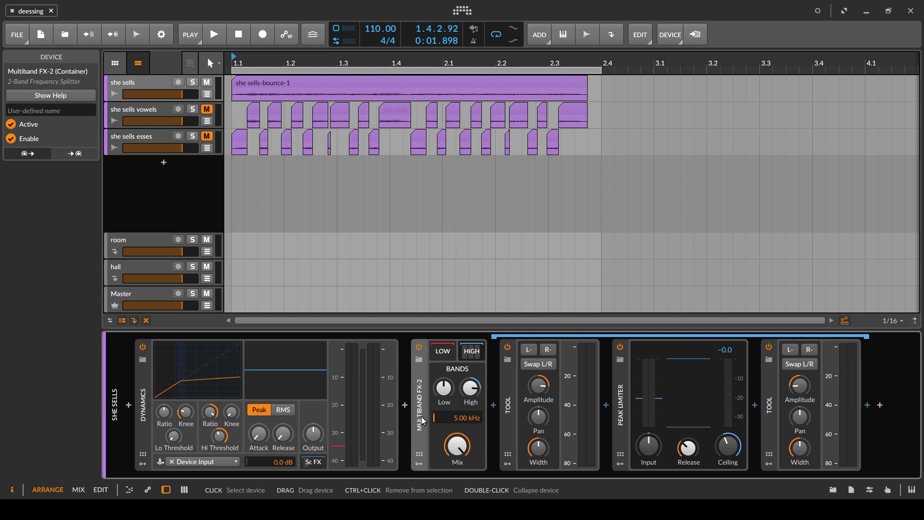
pyautogui.click(142, 384)
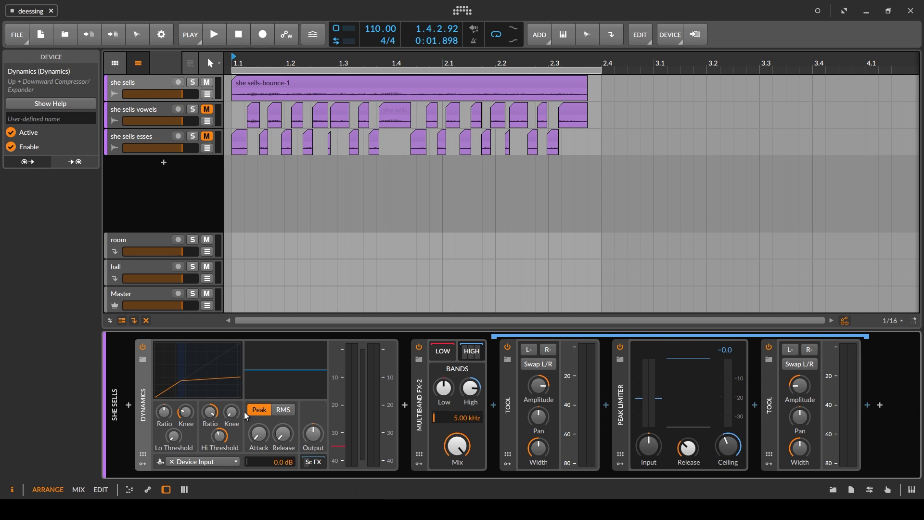
pyautogui.click(309, 464)
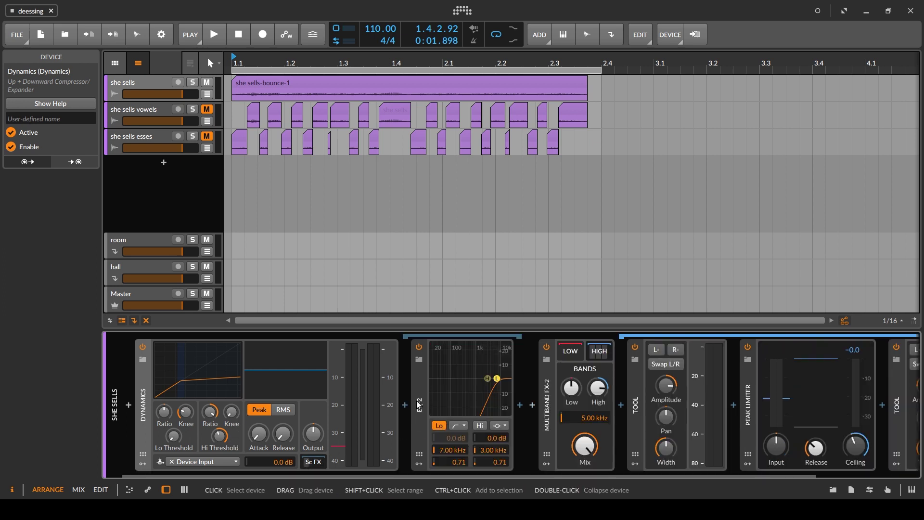